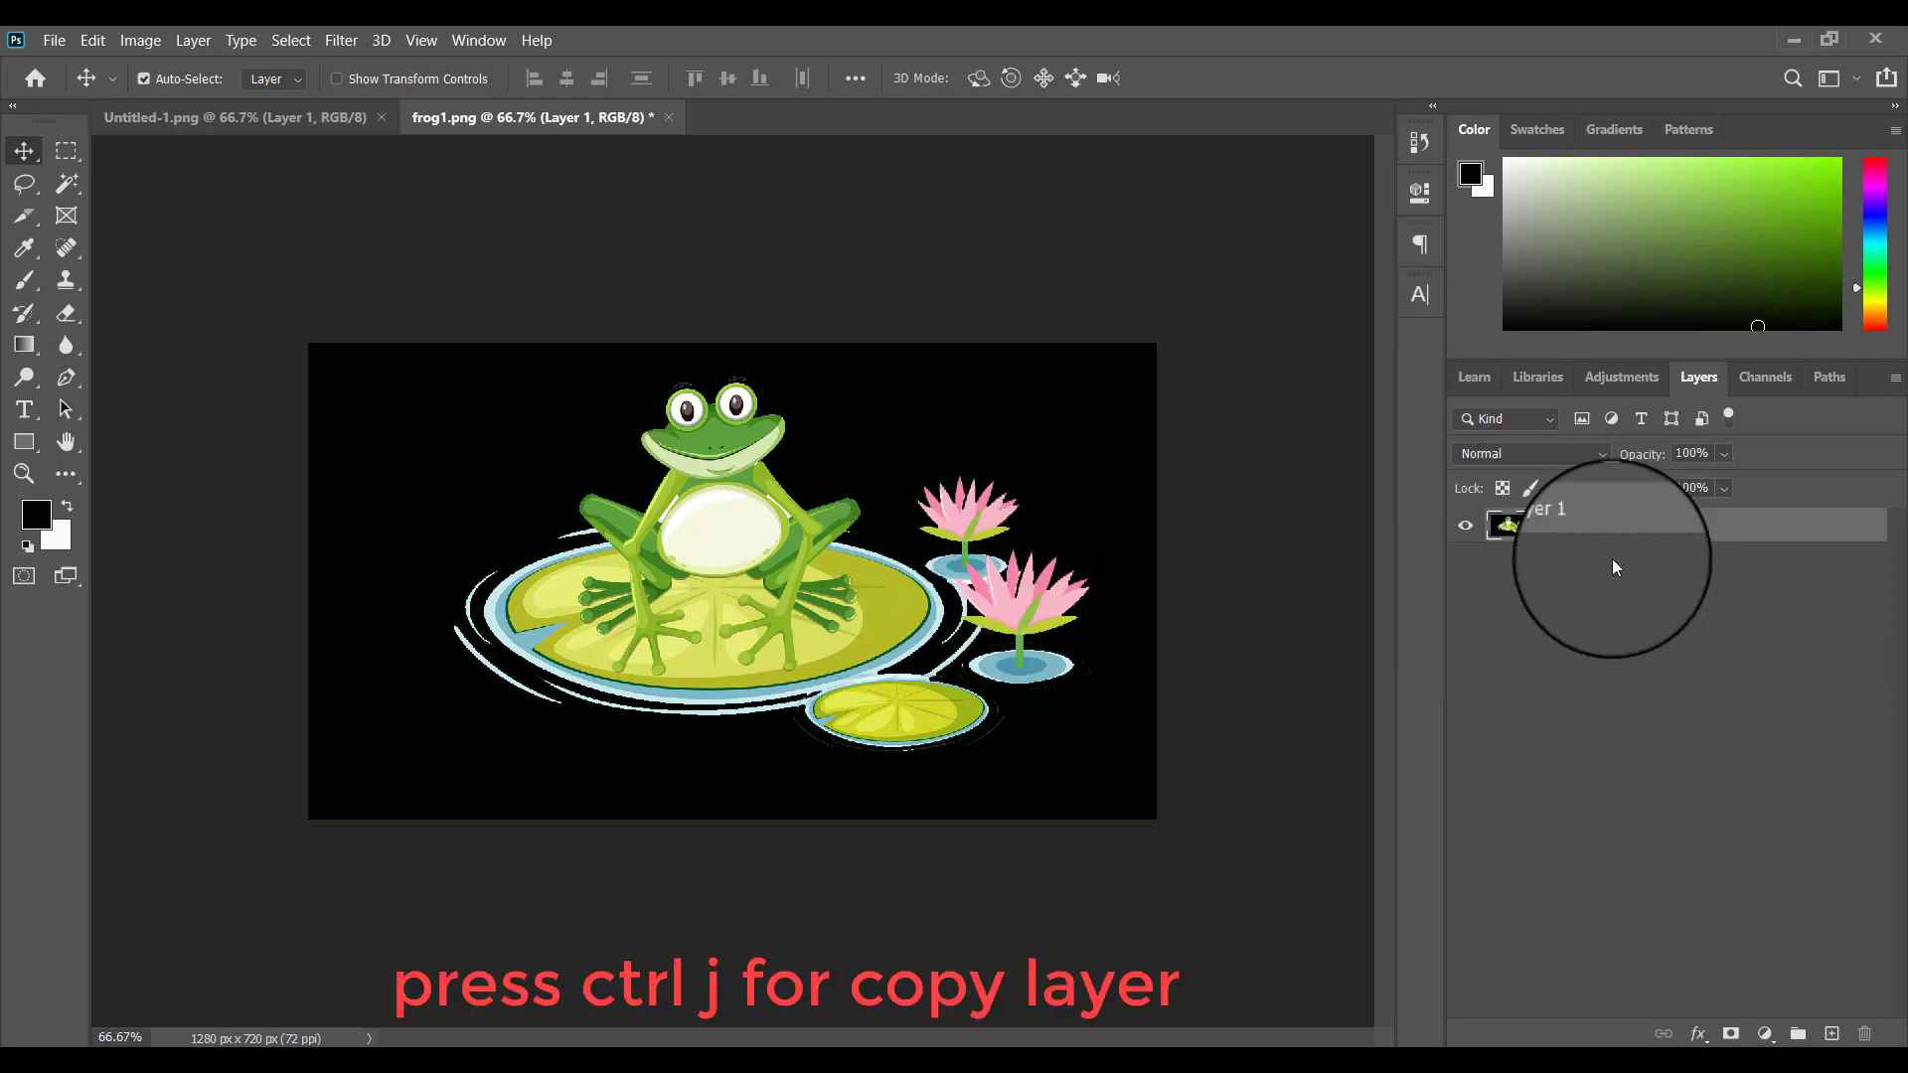
Duplicate the frog illustration Layer 1 as Layer 1 copy with Ctrl+J.
{"action": "key", "text": "ctrl+j"}
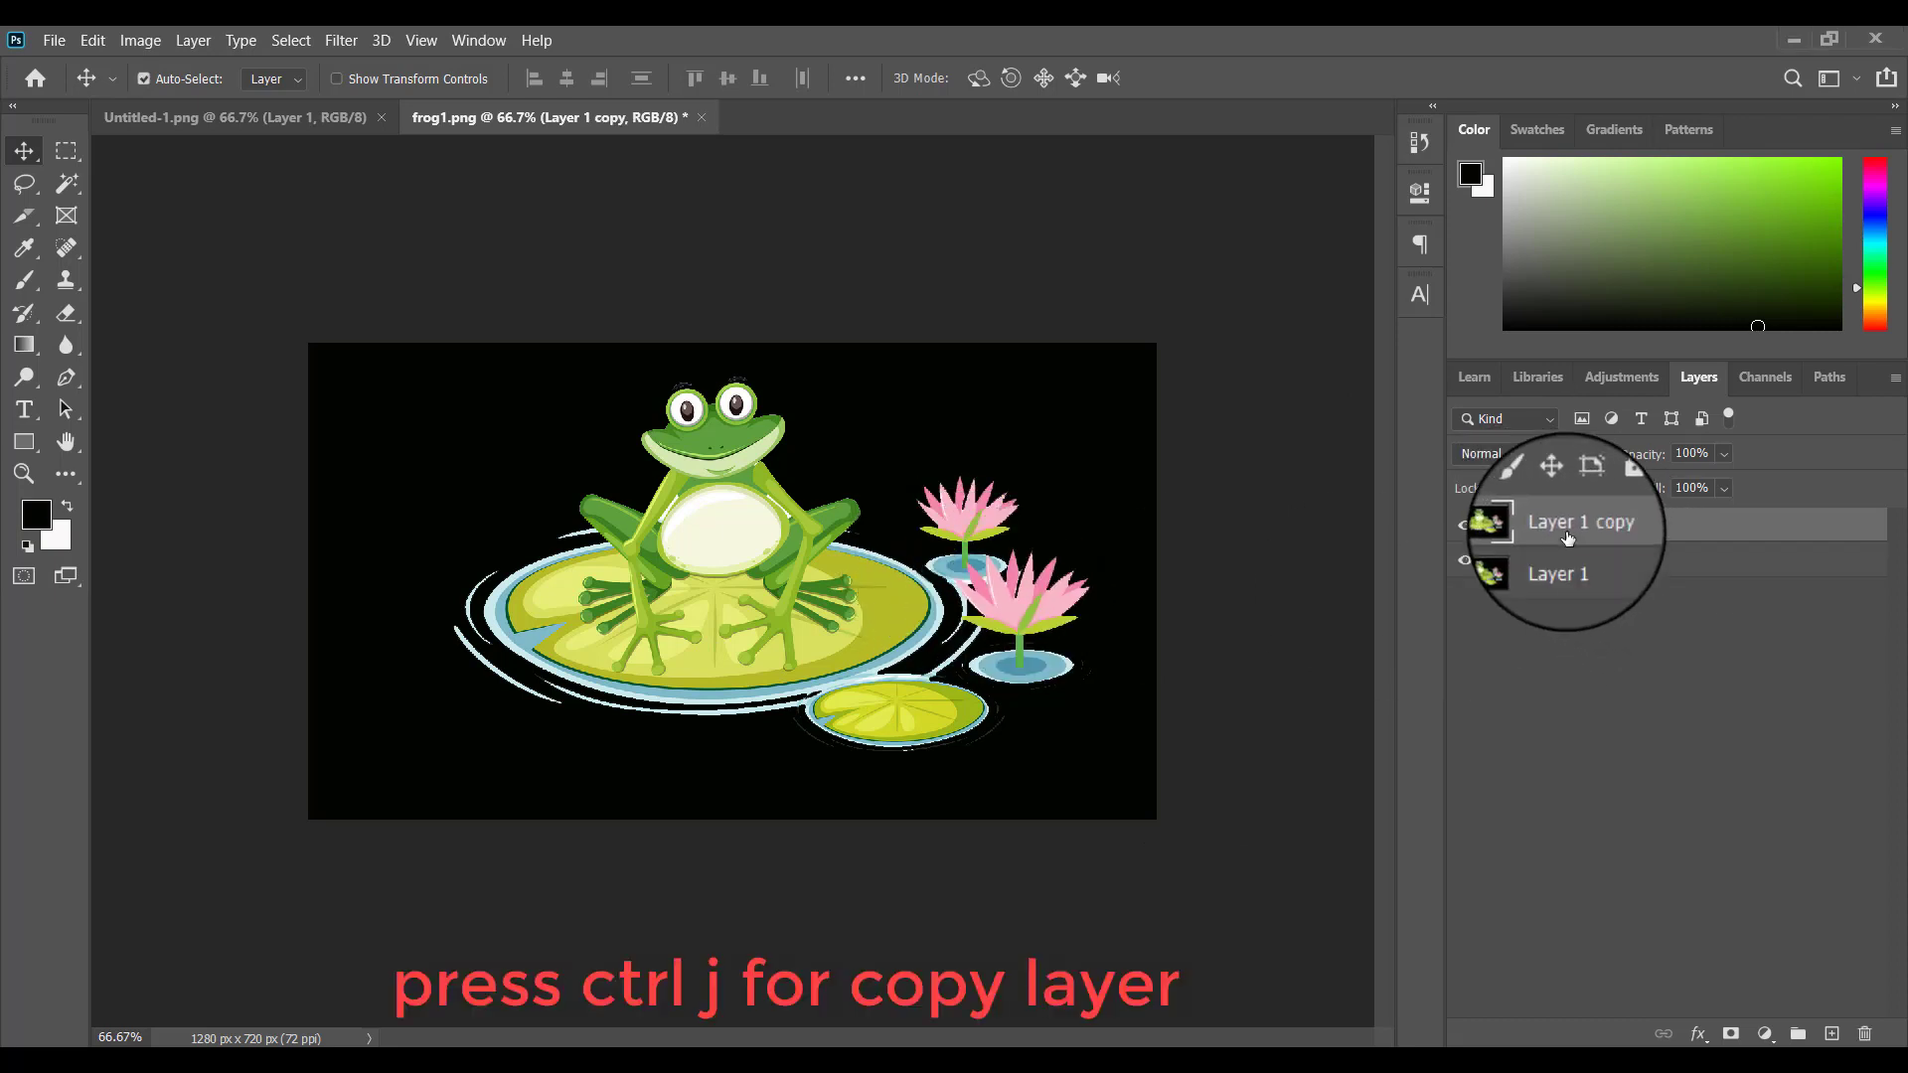
Desaturate the copied frog layer and apply Emboss with Height 10.
{"action": "left_click", "coordinate": [140, 40]}
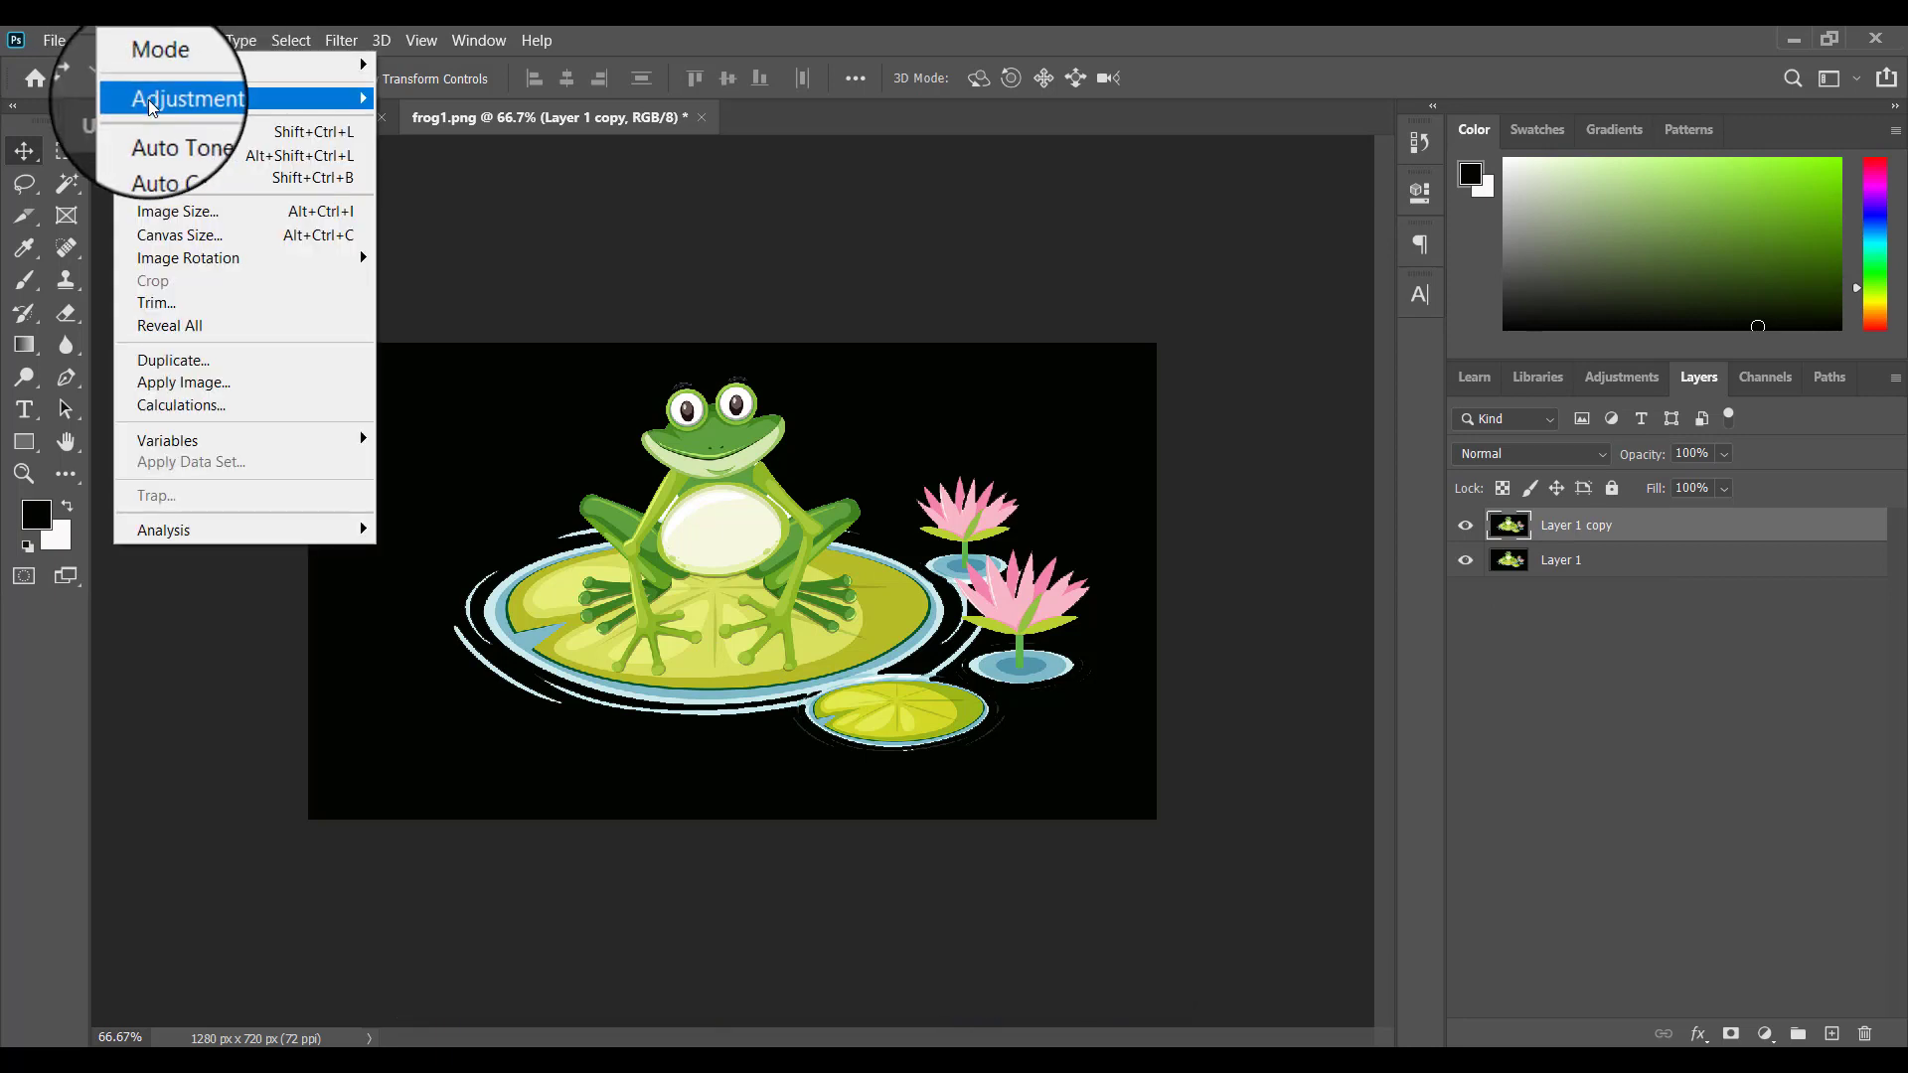
{"action": "left_click", "coordinate": [453, 551]}
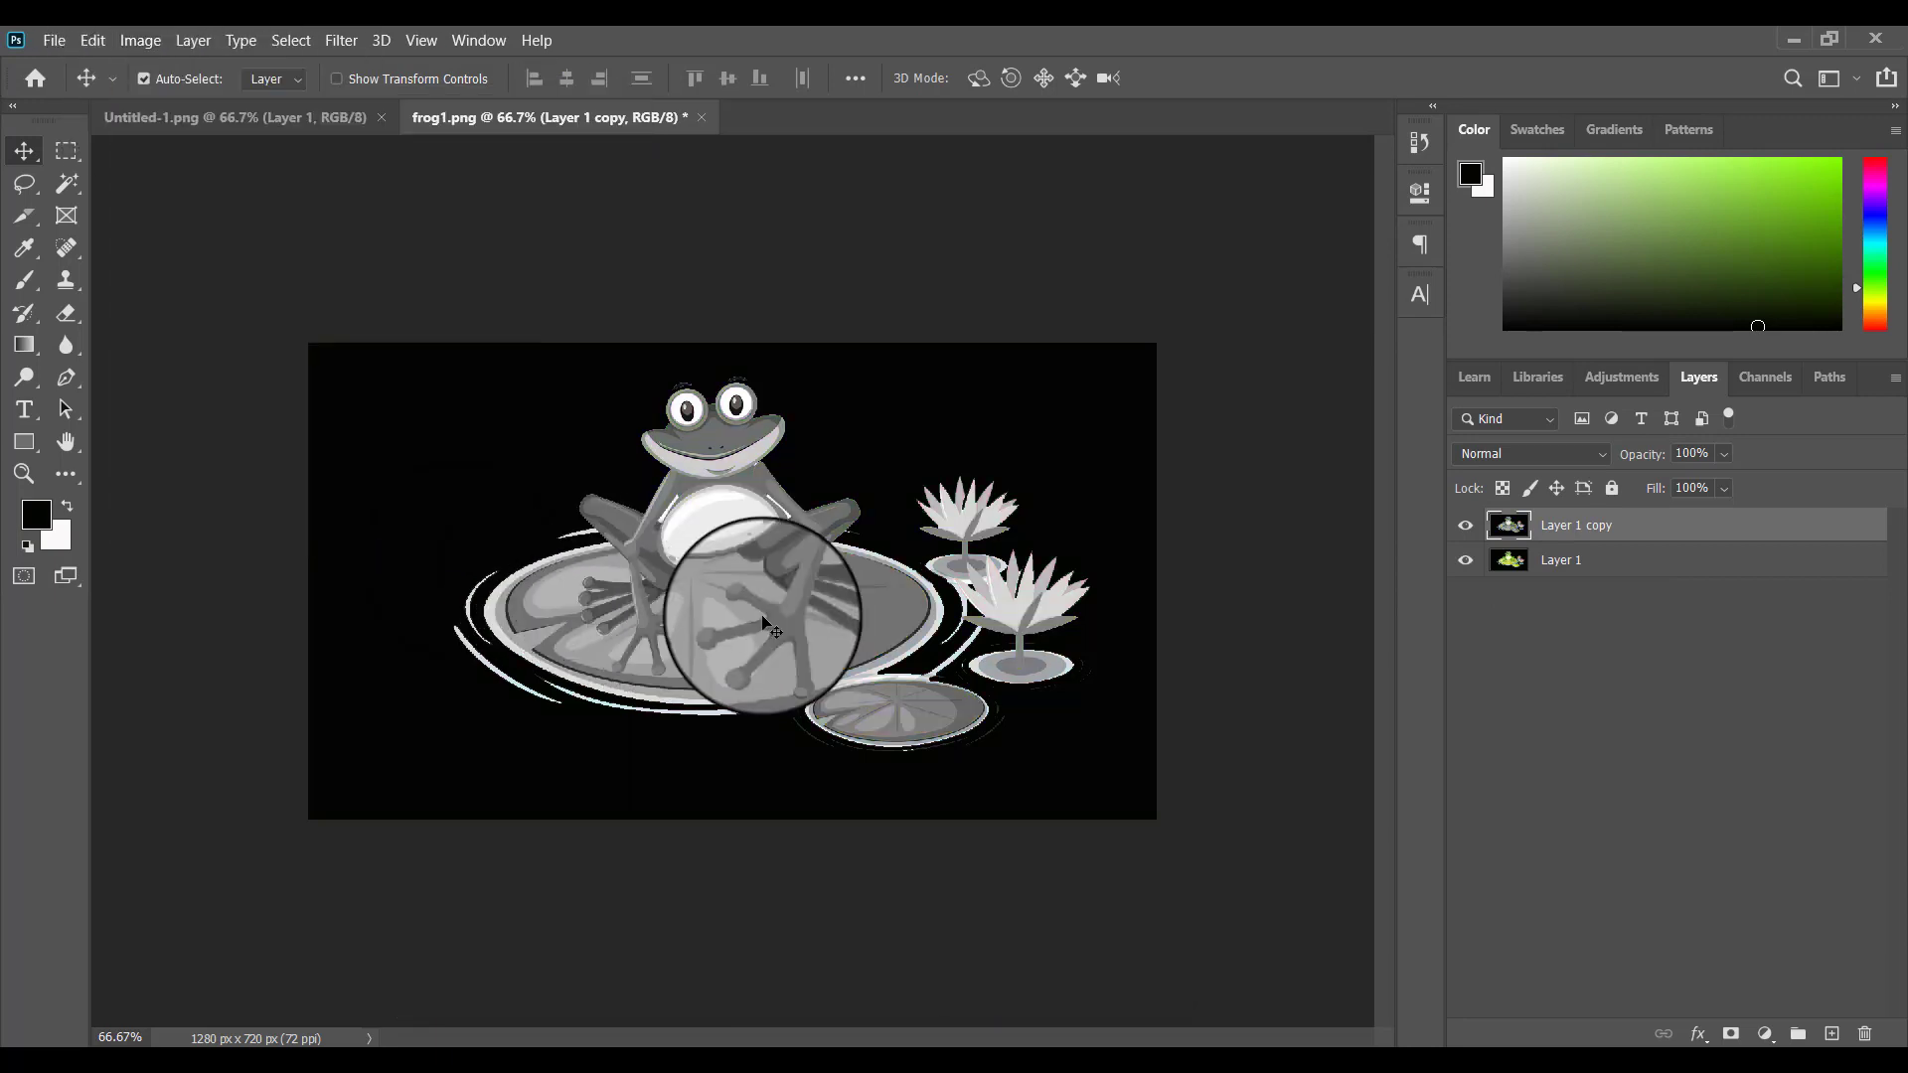
{"action": "left_click", "coordinate": [341, 40]}
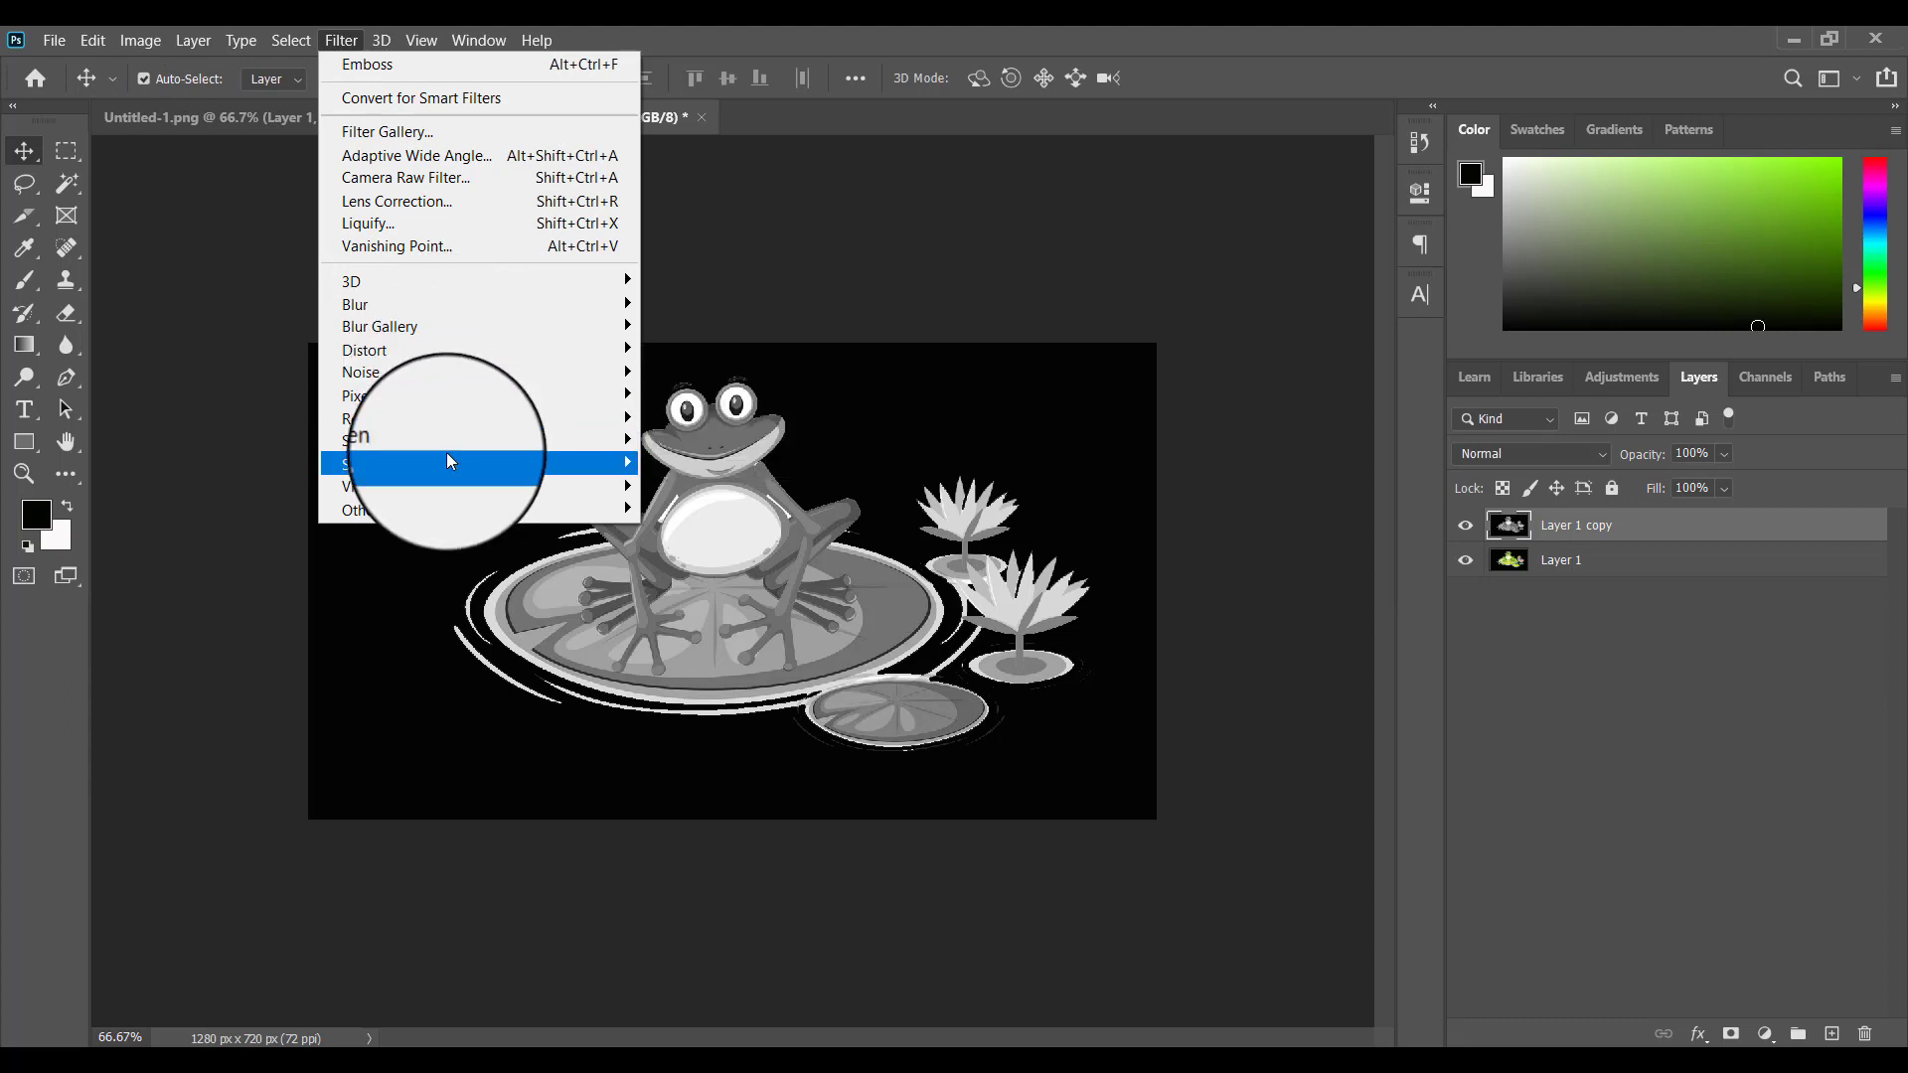
{"action": "mouse_move", "coordinate": [445, 462]}
{"action": "left_click", "coordinate": [755, 481]}
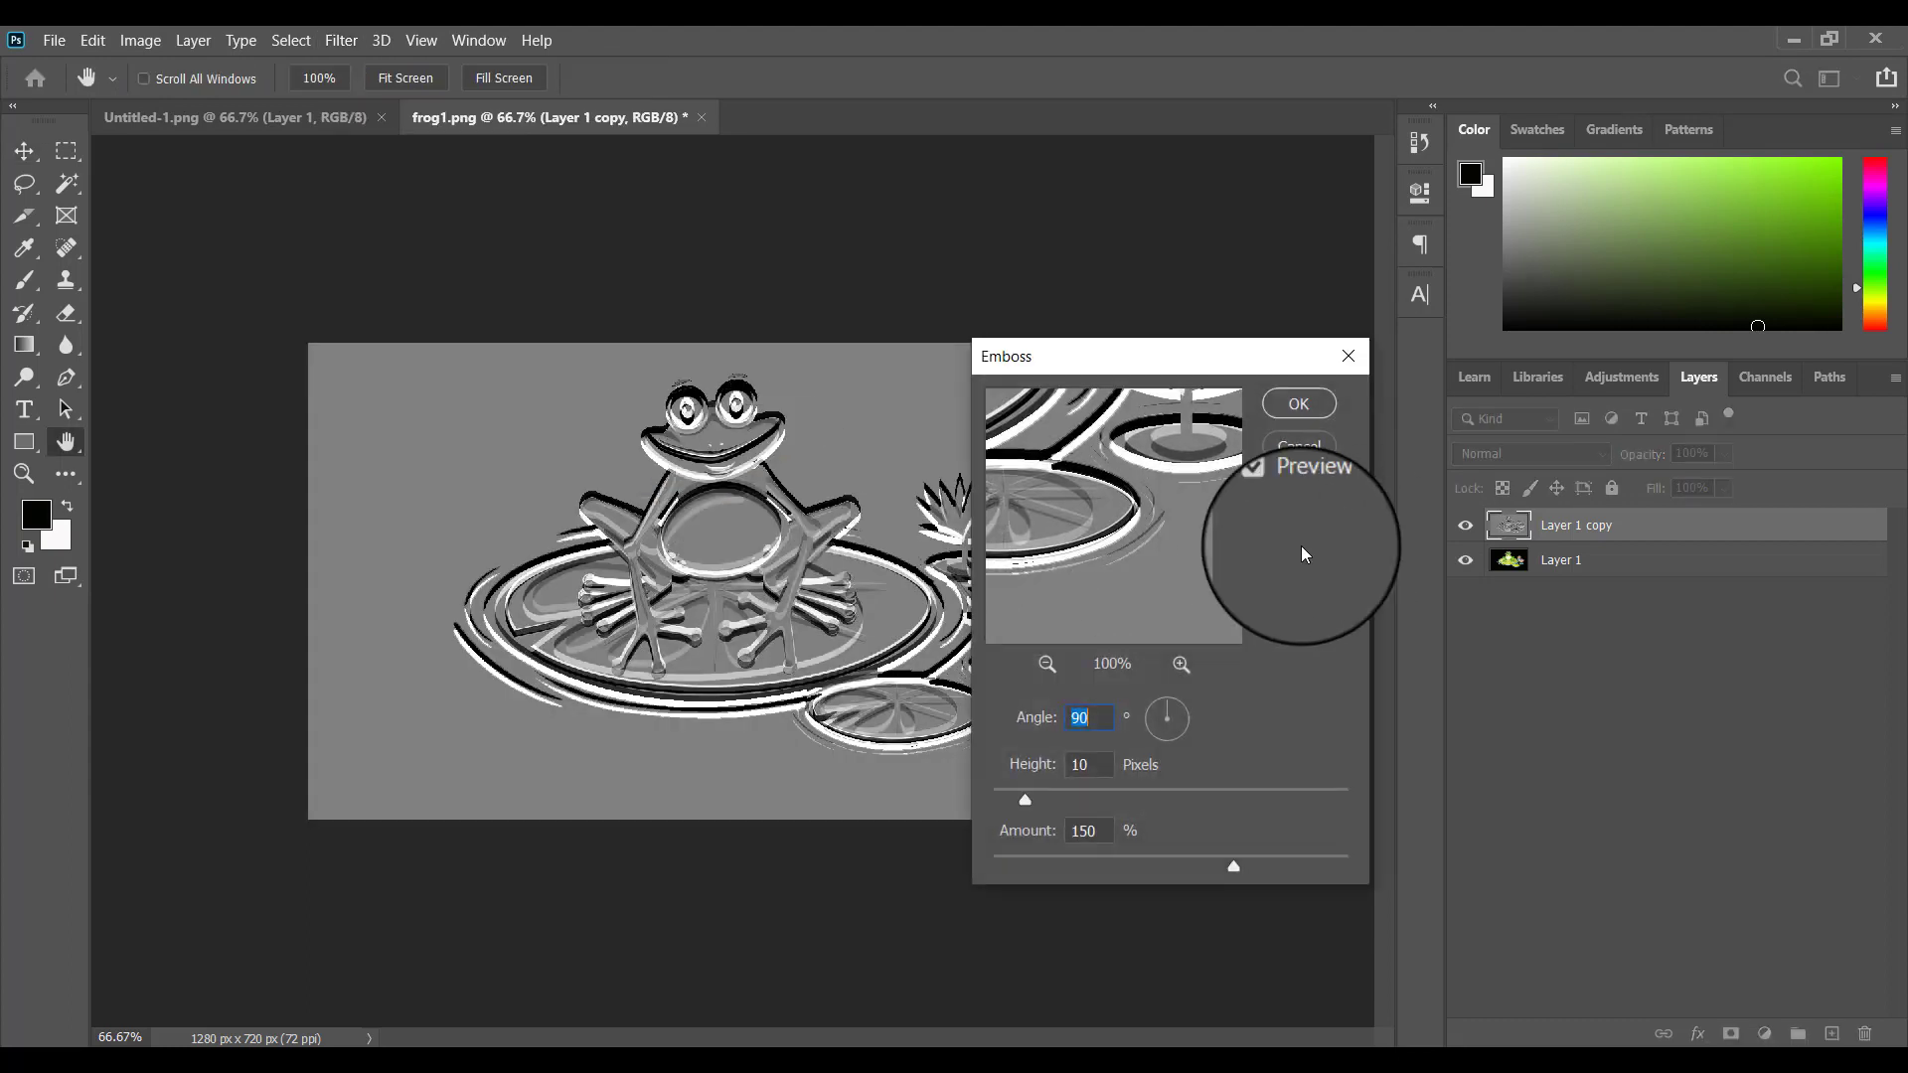
{"action": "left_click_drag", "start_coordinate": [1024, 800], "coordinate": [1028, 791]}
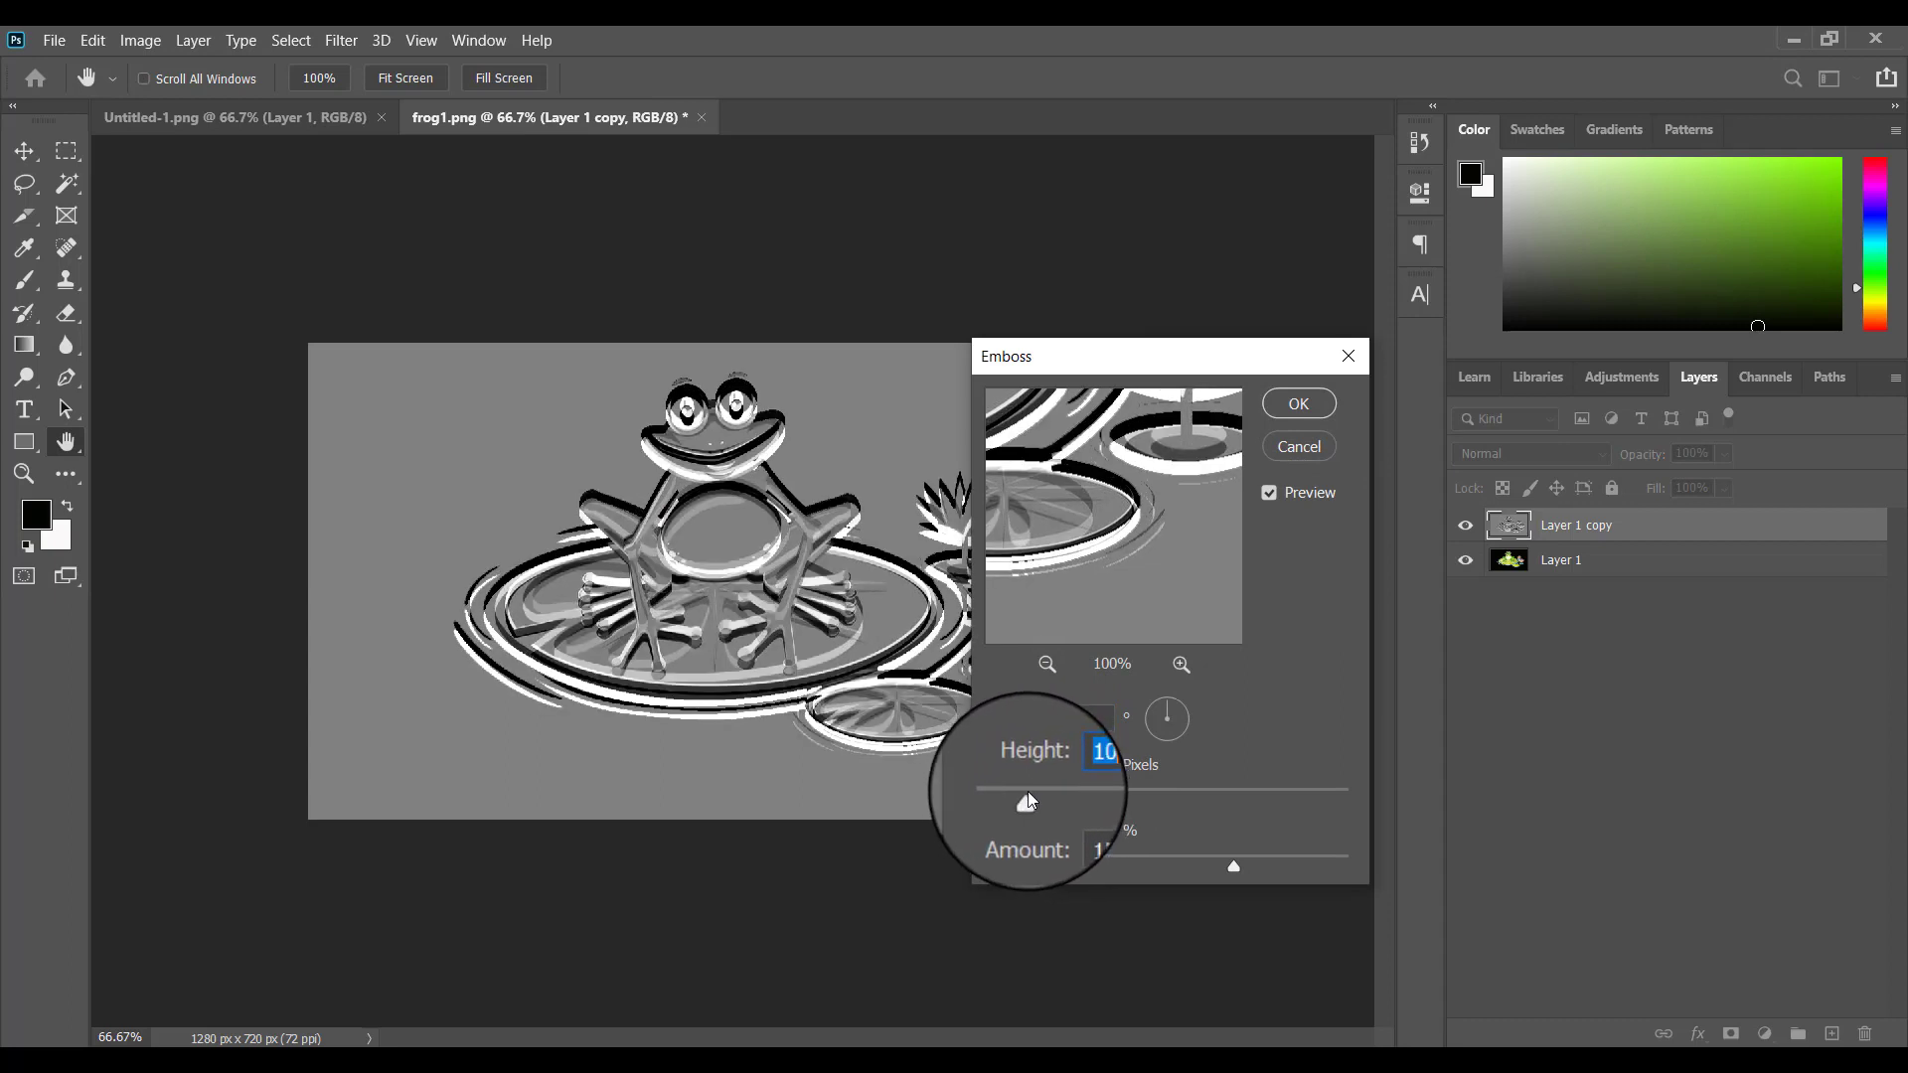
{"action": "left_click", "coordinate": [1281, 406]}
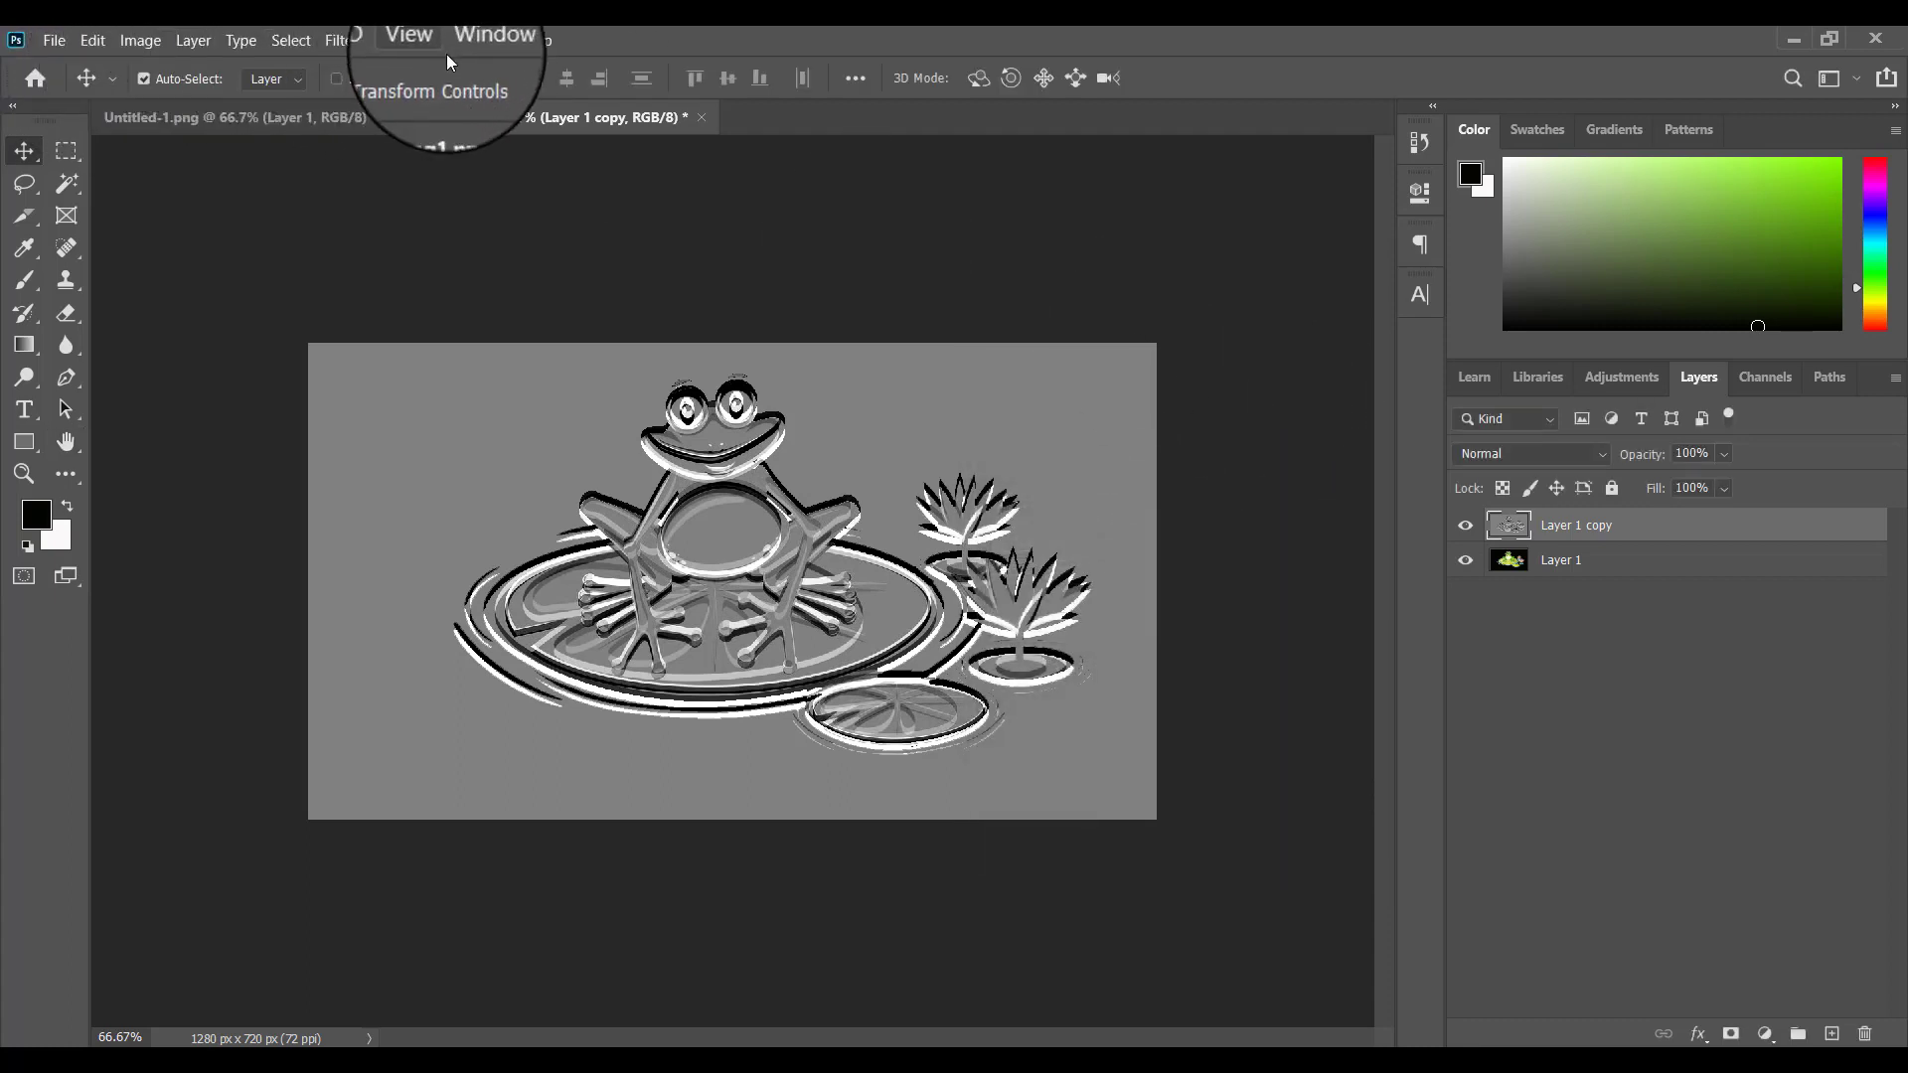
Invert the embossed frog layer and duplicate it into a new document named displace.
{"action": "left_click", "coordinate": [147, 32]}
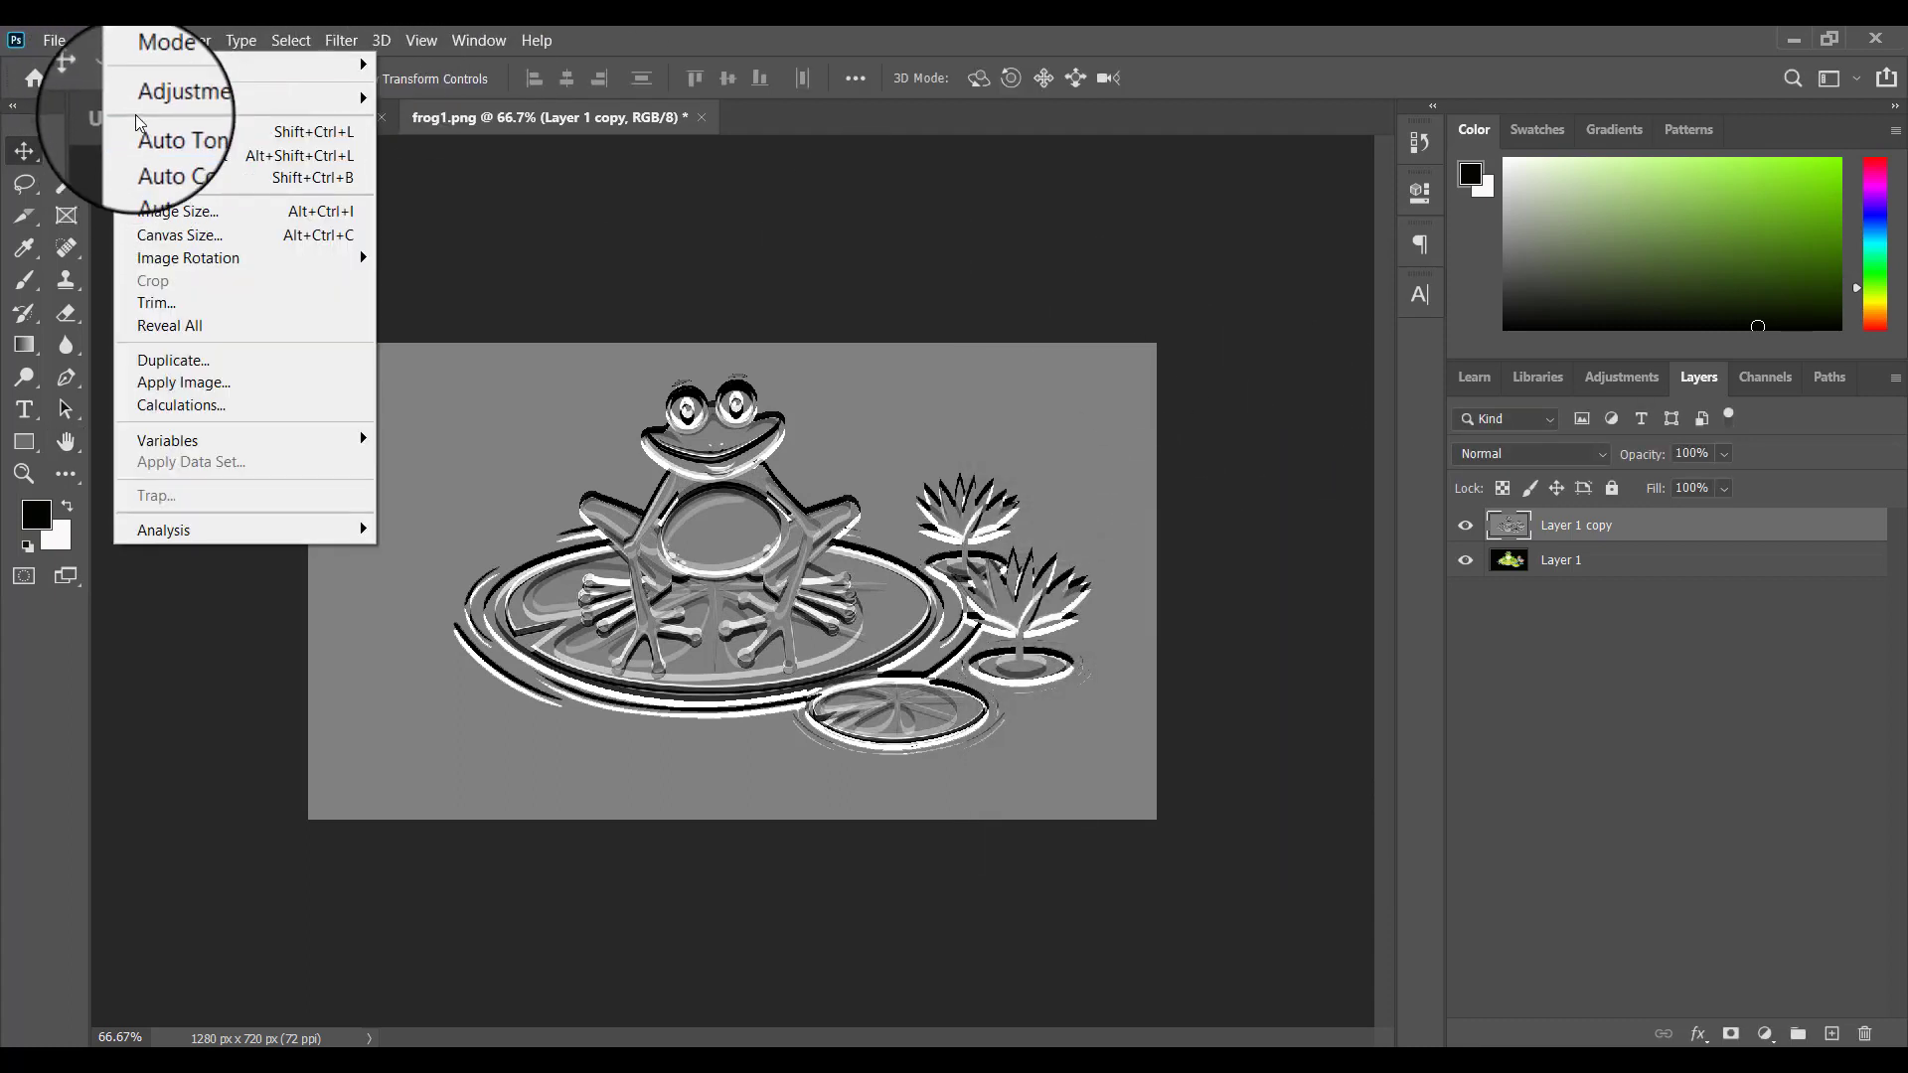
{"action": "mouse_move", "coordinate": [179, 98]}
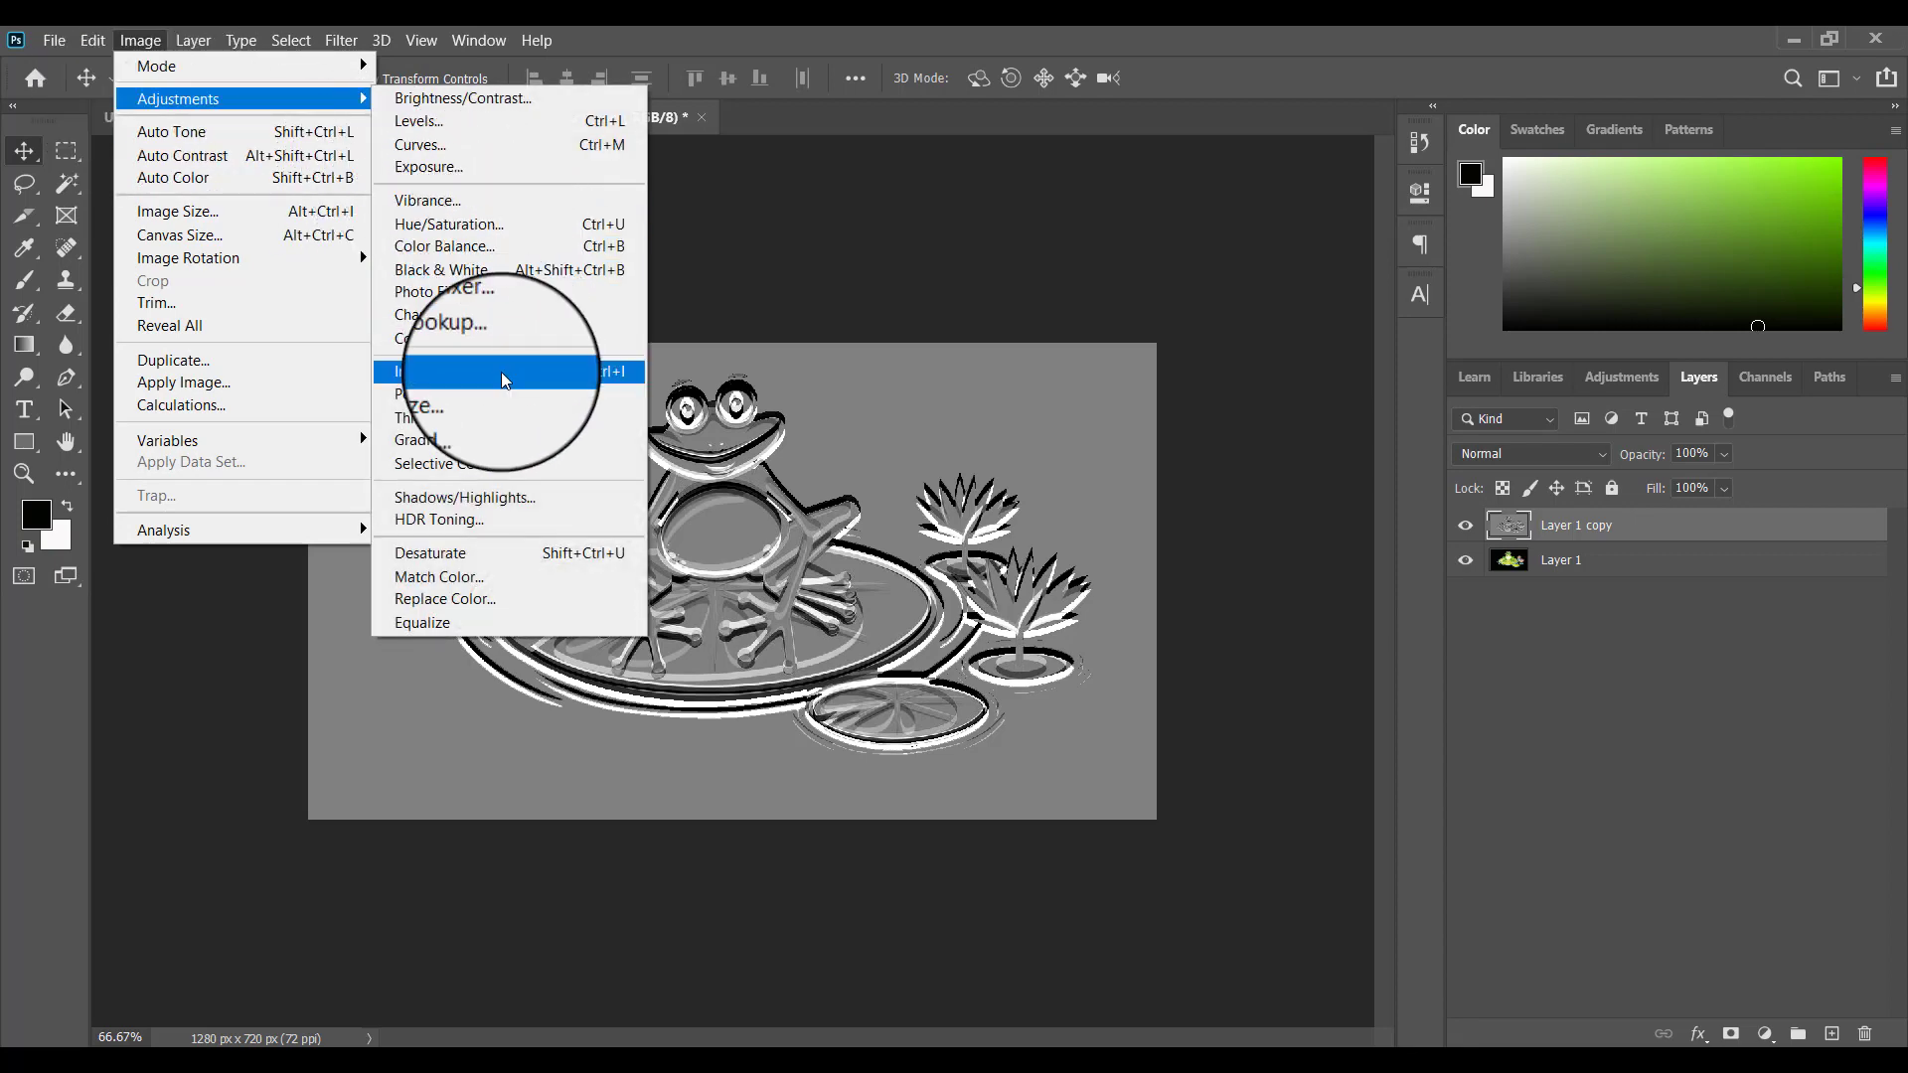
{"action": "left_click", "coordinate": [501, 372]}
{"action": "left_click", "coordinate": [193, 39]}
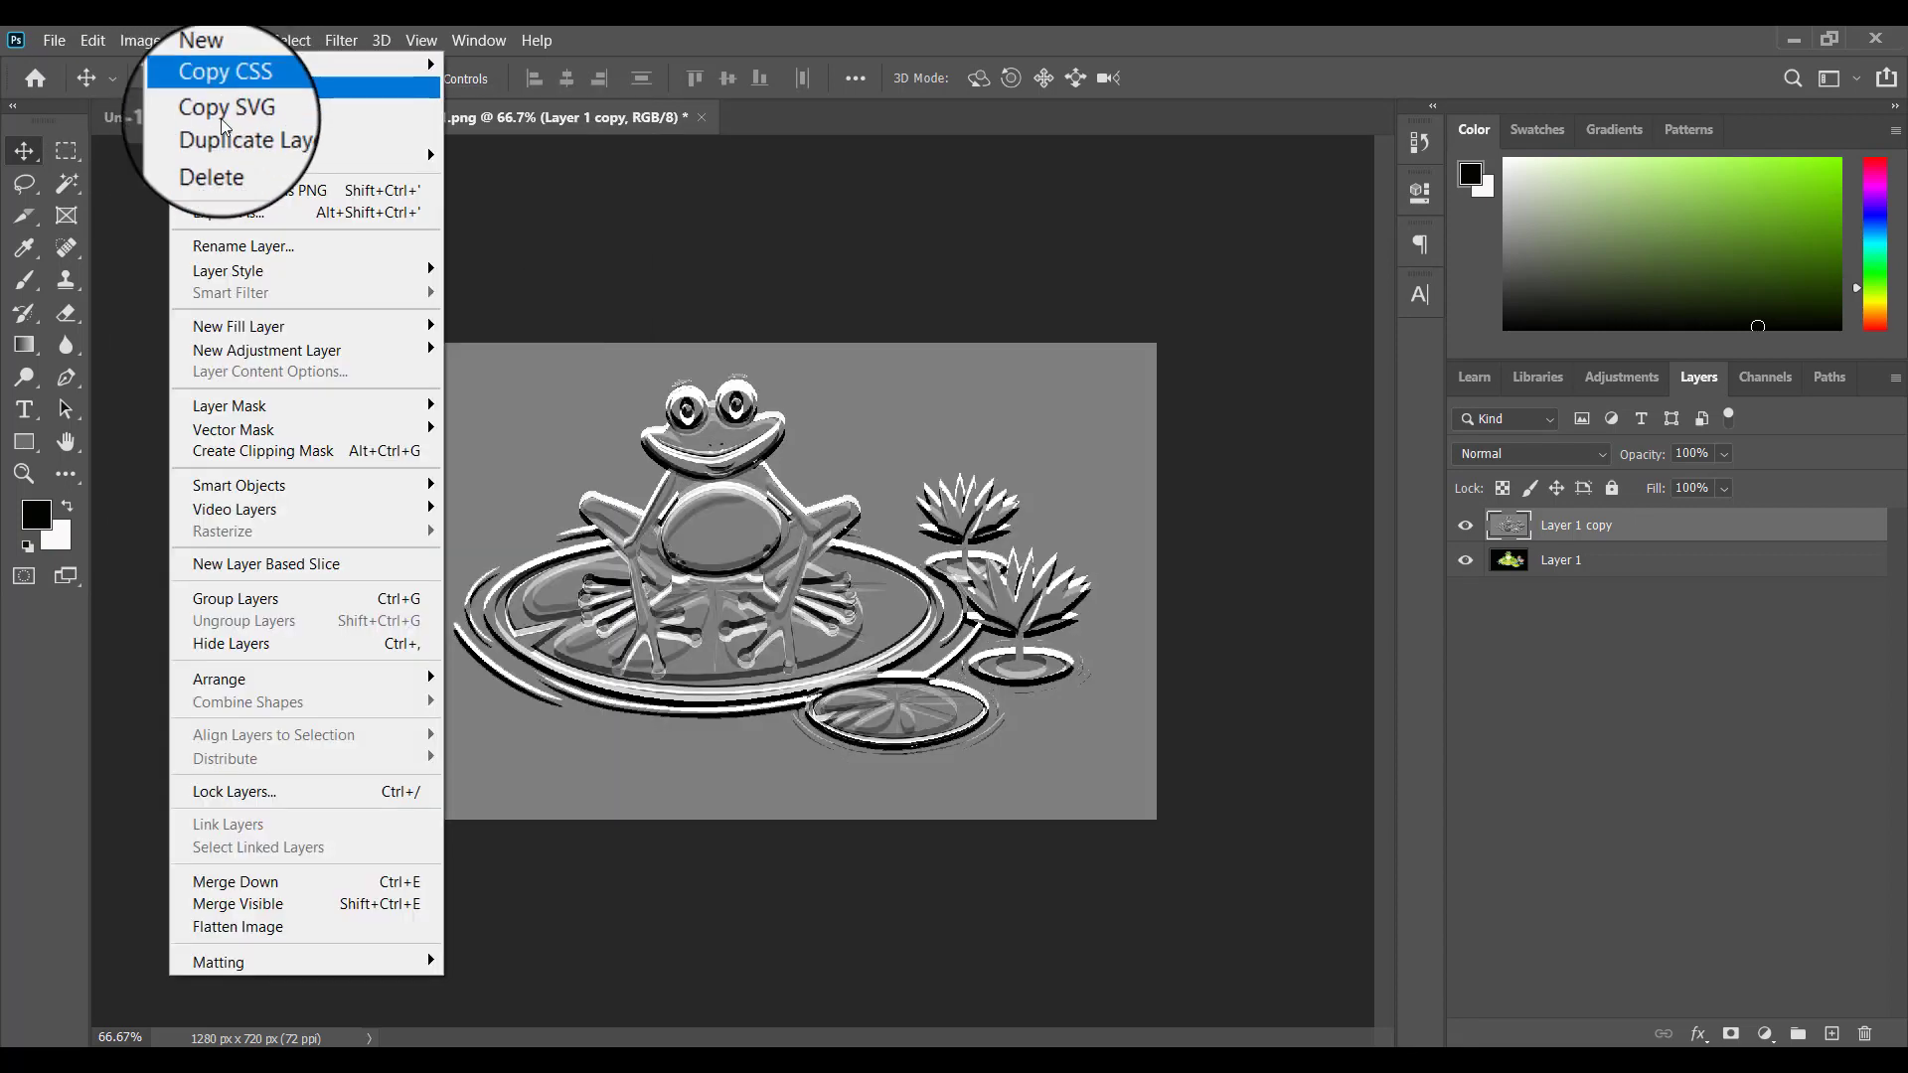
{"action": "left_click", "coordinate": [222, 137]}
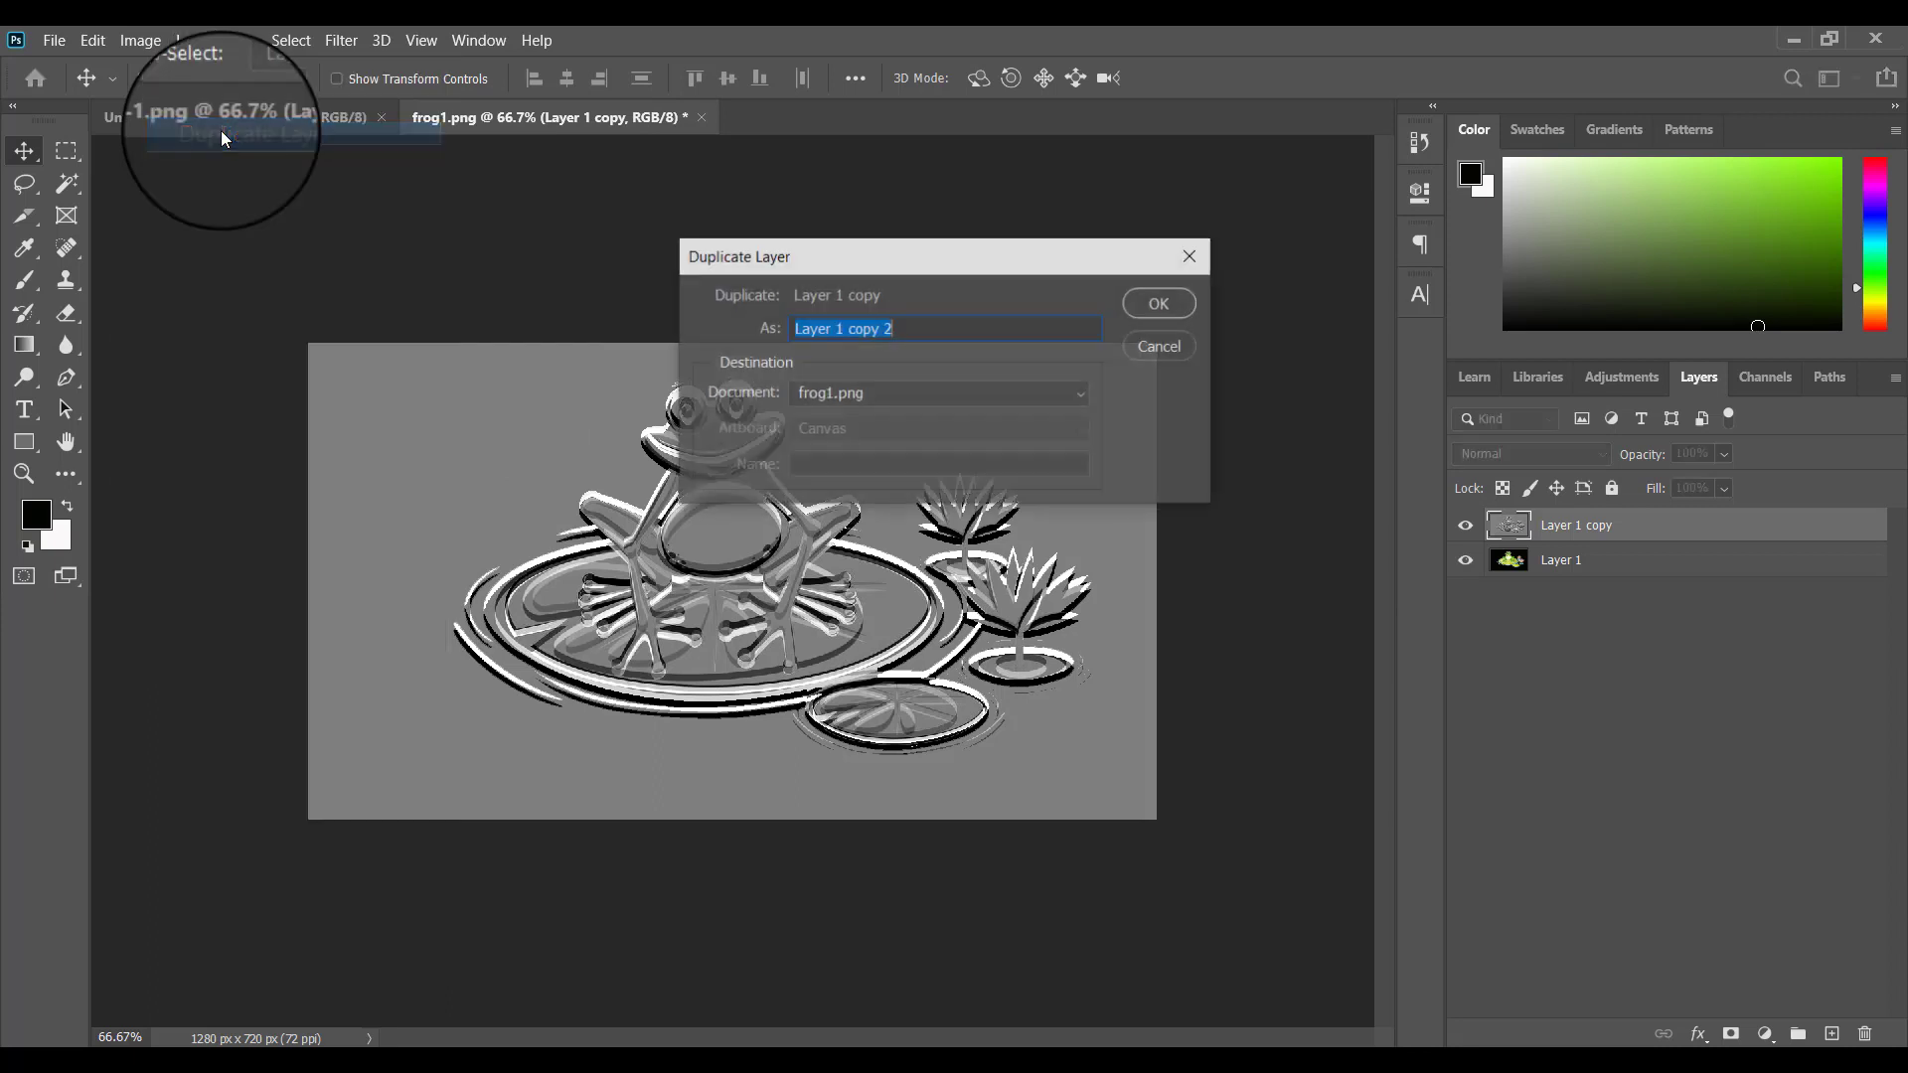
{"action": "left_click", "coordinate": [914, 392]}
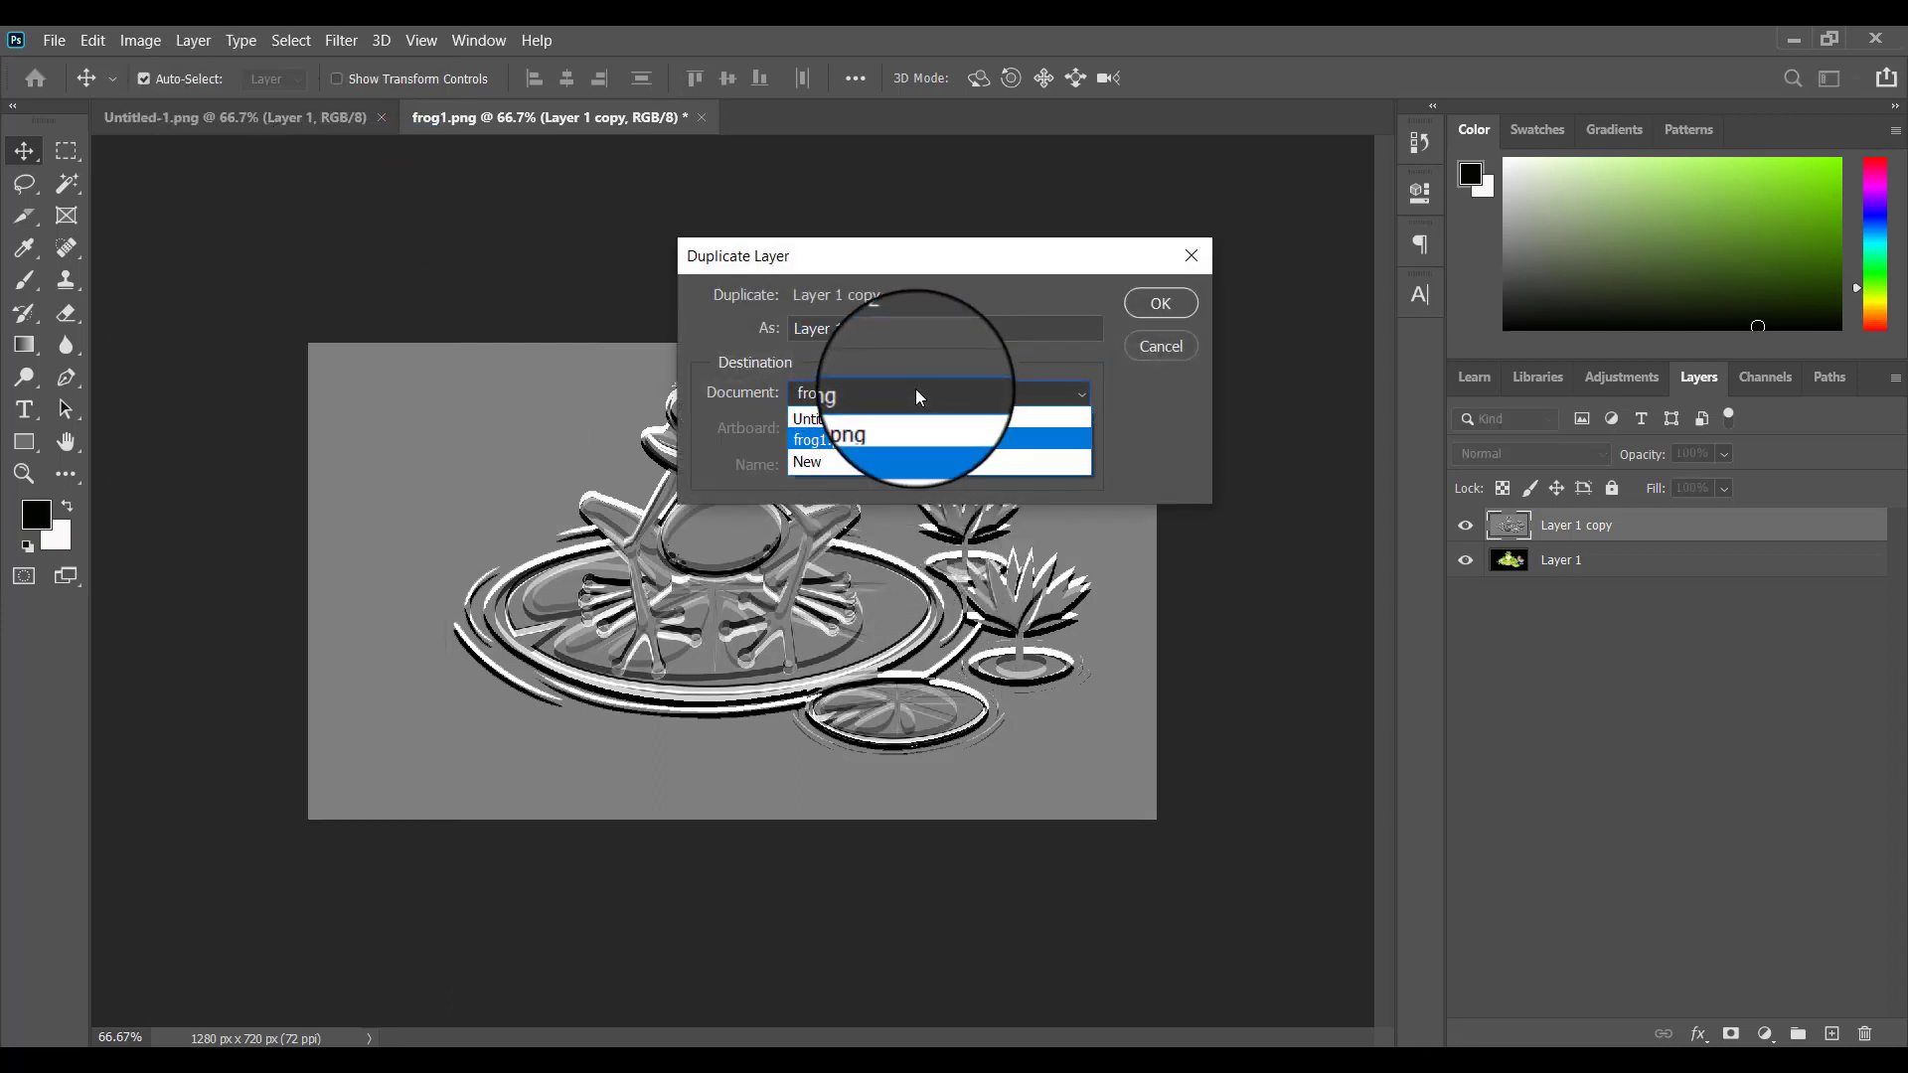
{"action": "left_click", "coordinate": [890, 462]}
{"action": "type", "text": "displac"}
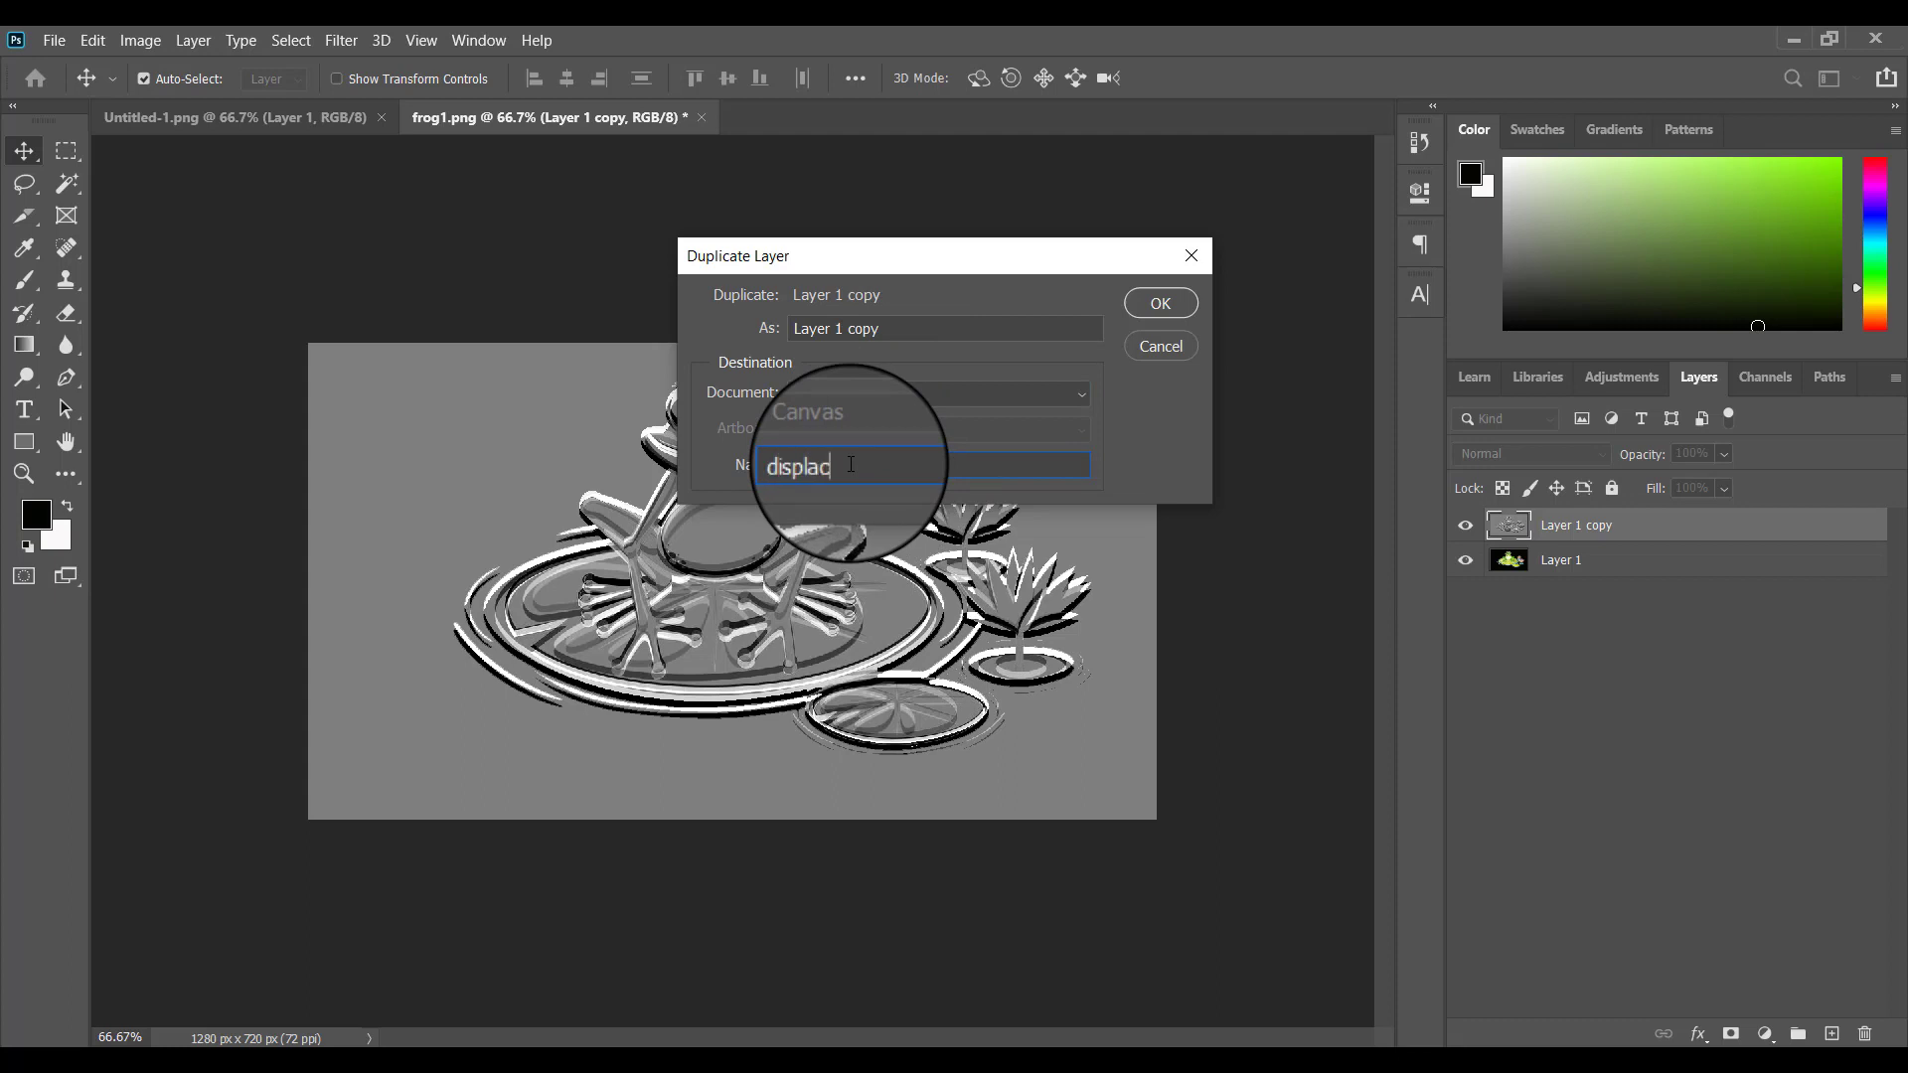
{"action": "type", "text": "e"}
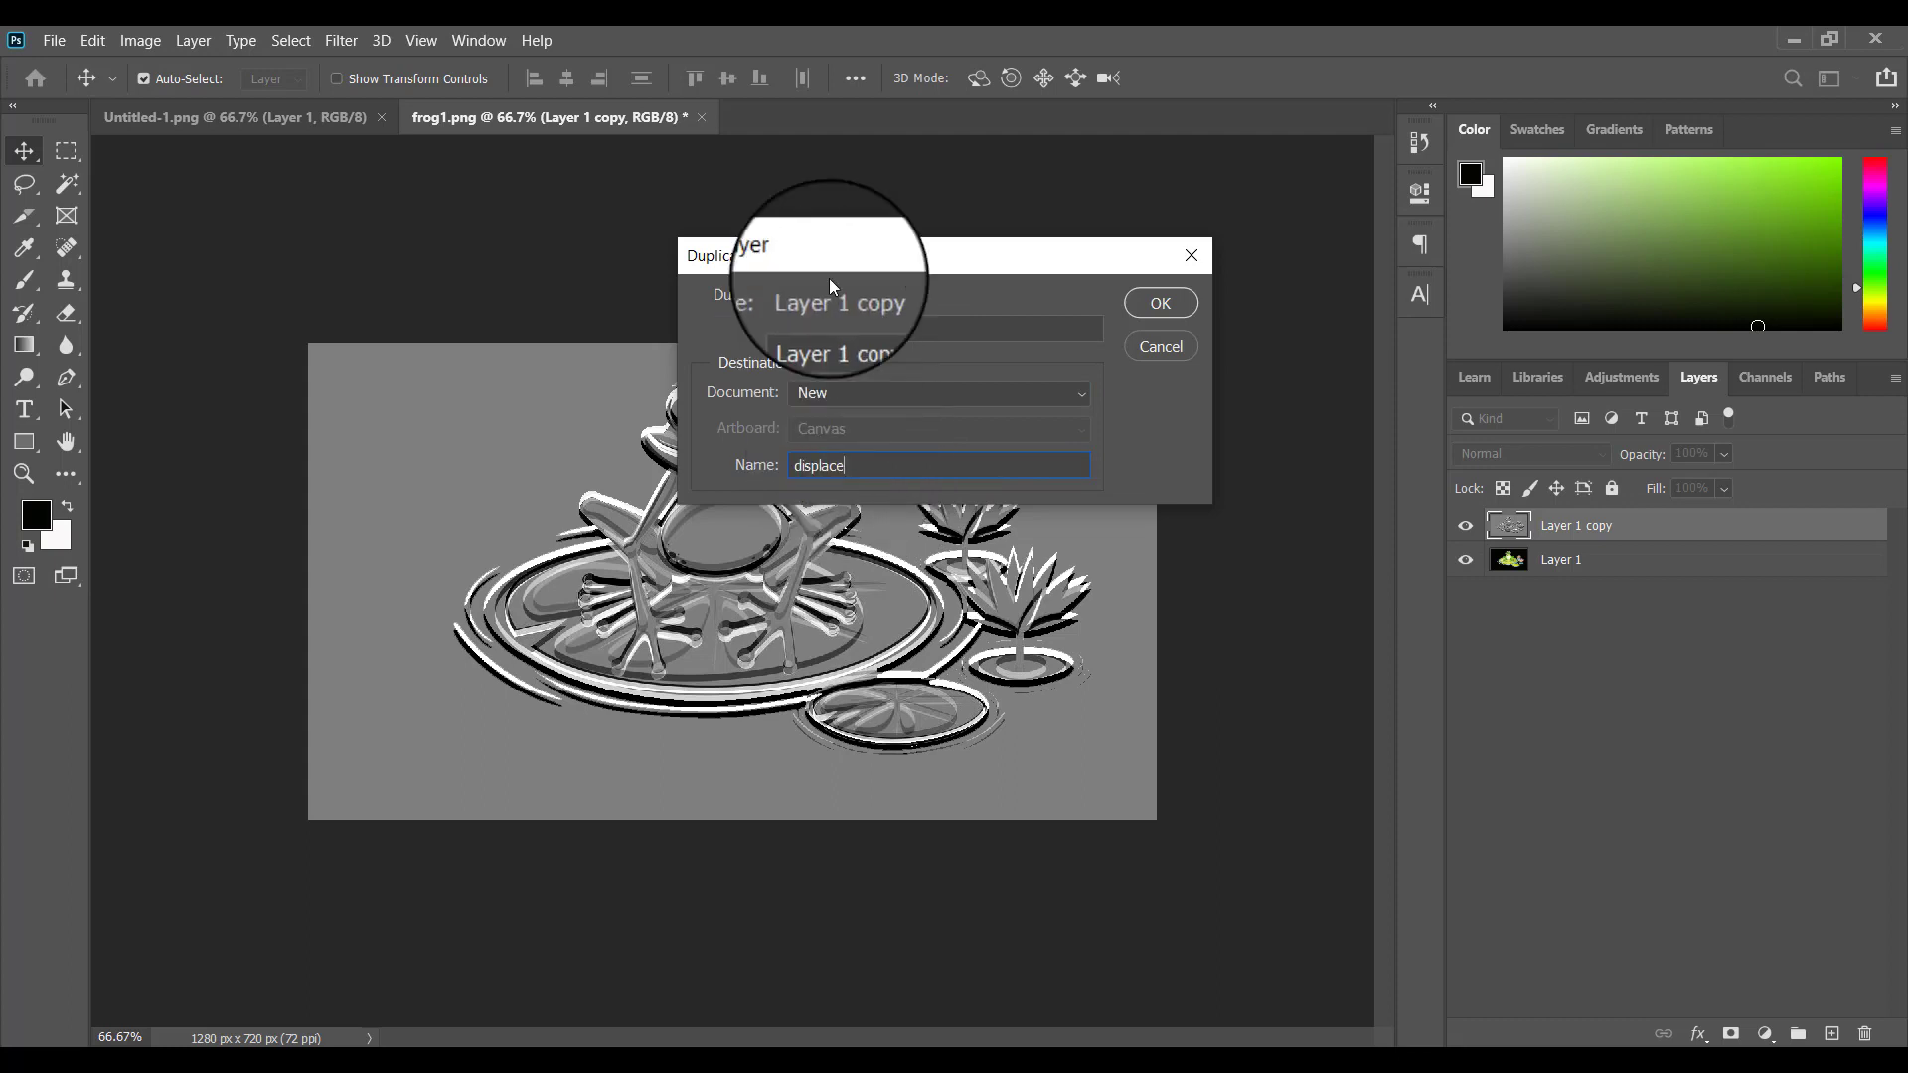
{"action": "left_click", "coordinate": [1160, 304]}
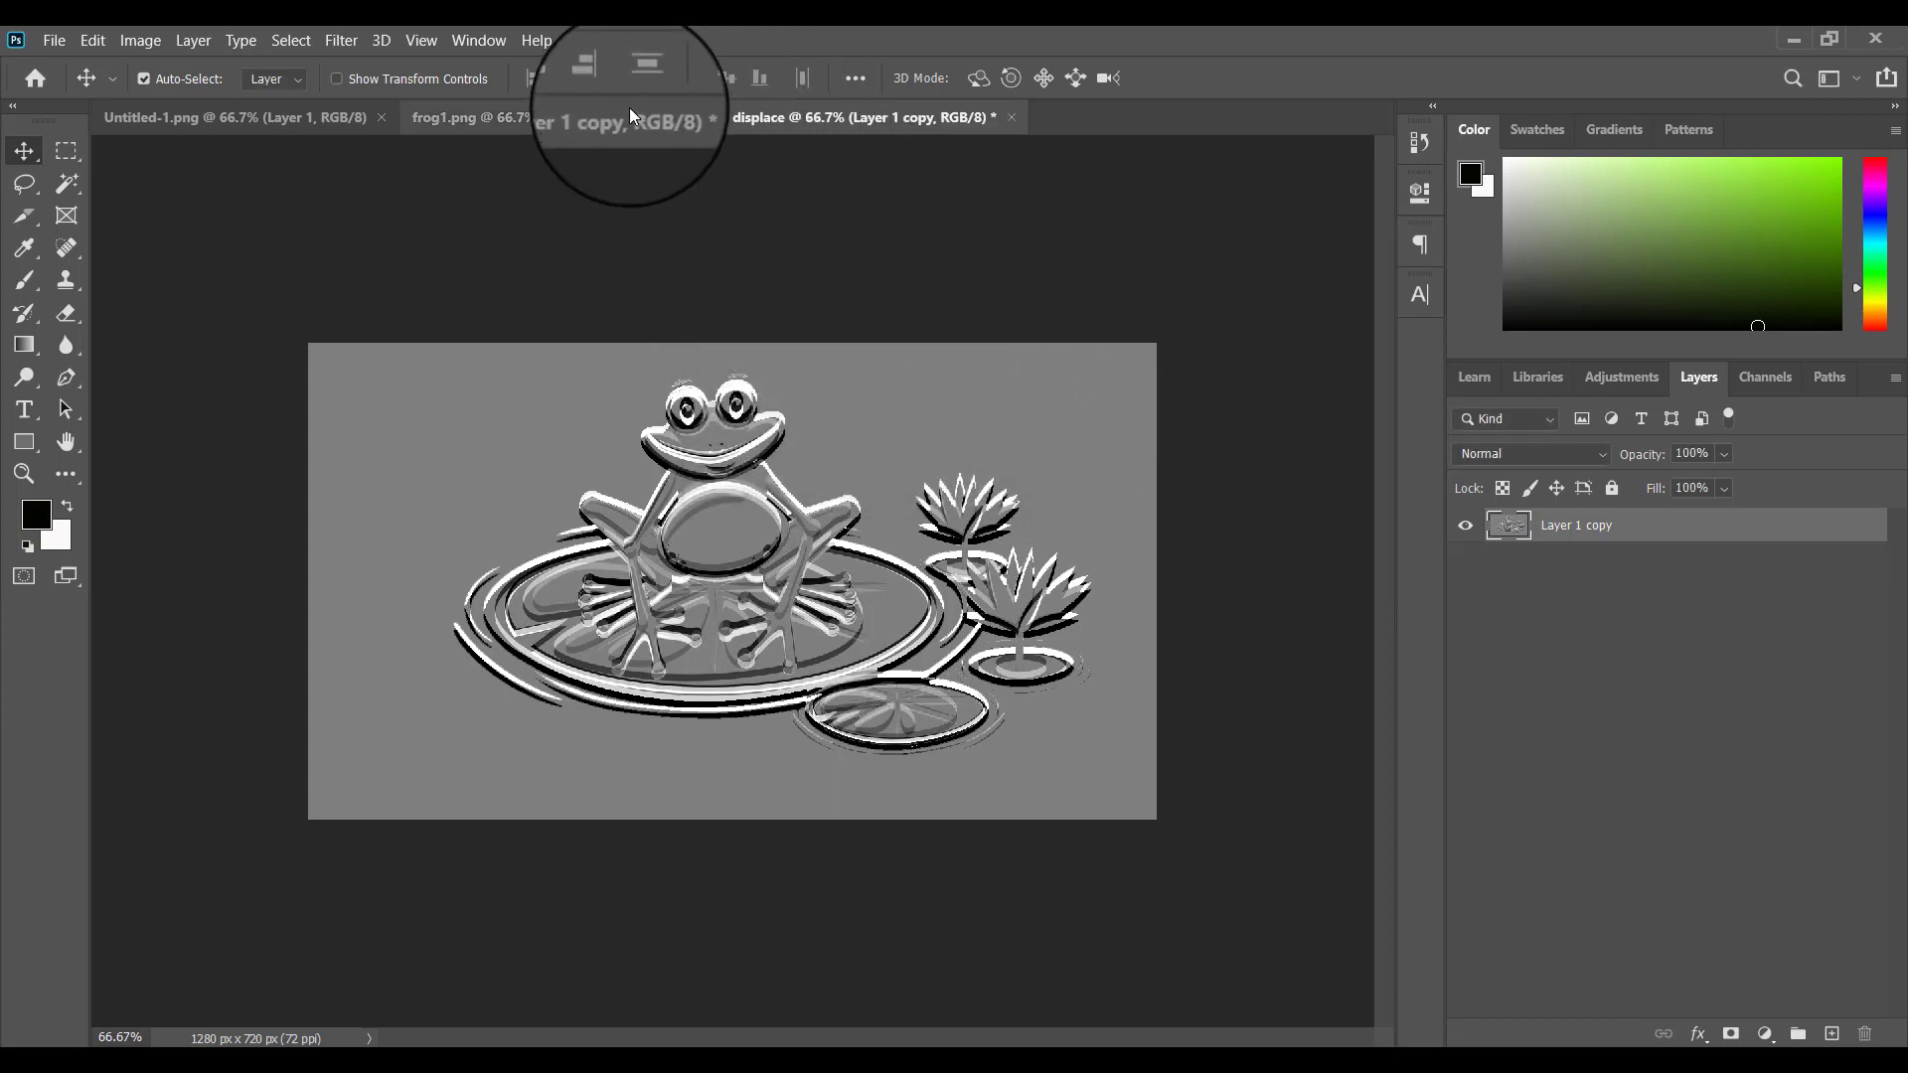
Apply a Gaussian Blur of about 2.1 pixels to the embossed frog in displace.
{"action": "left_click", "coordinate": [324, 28]}
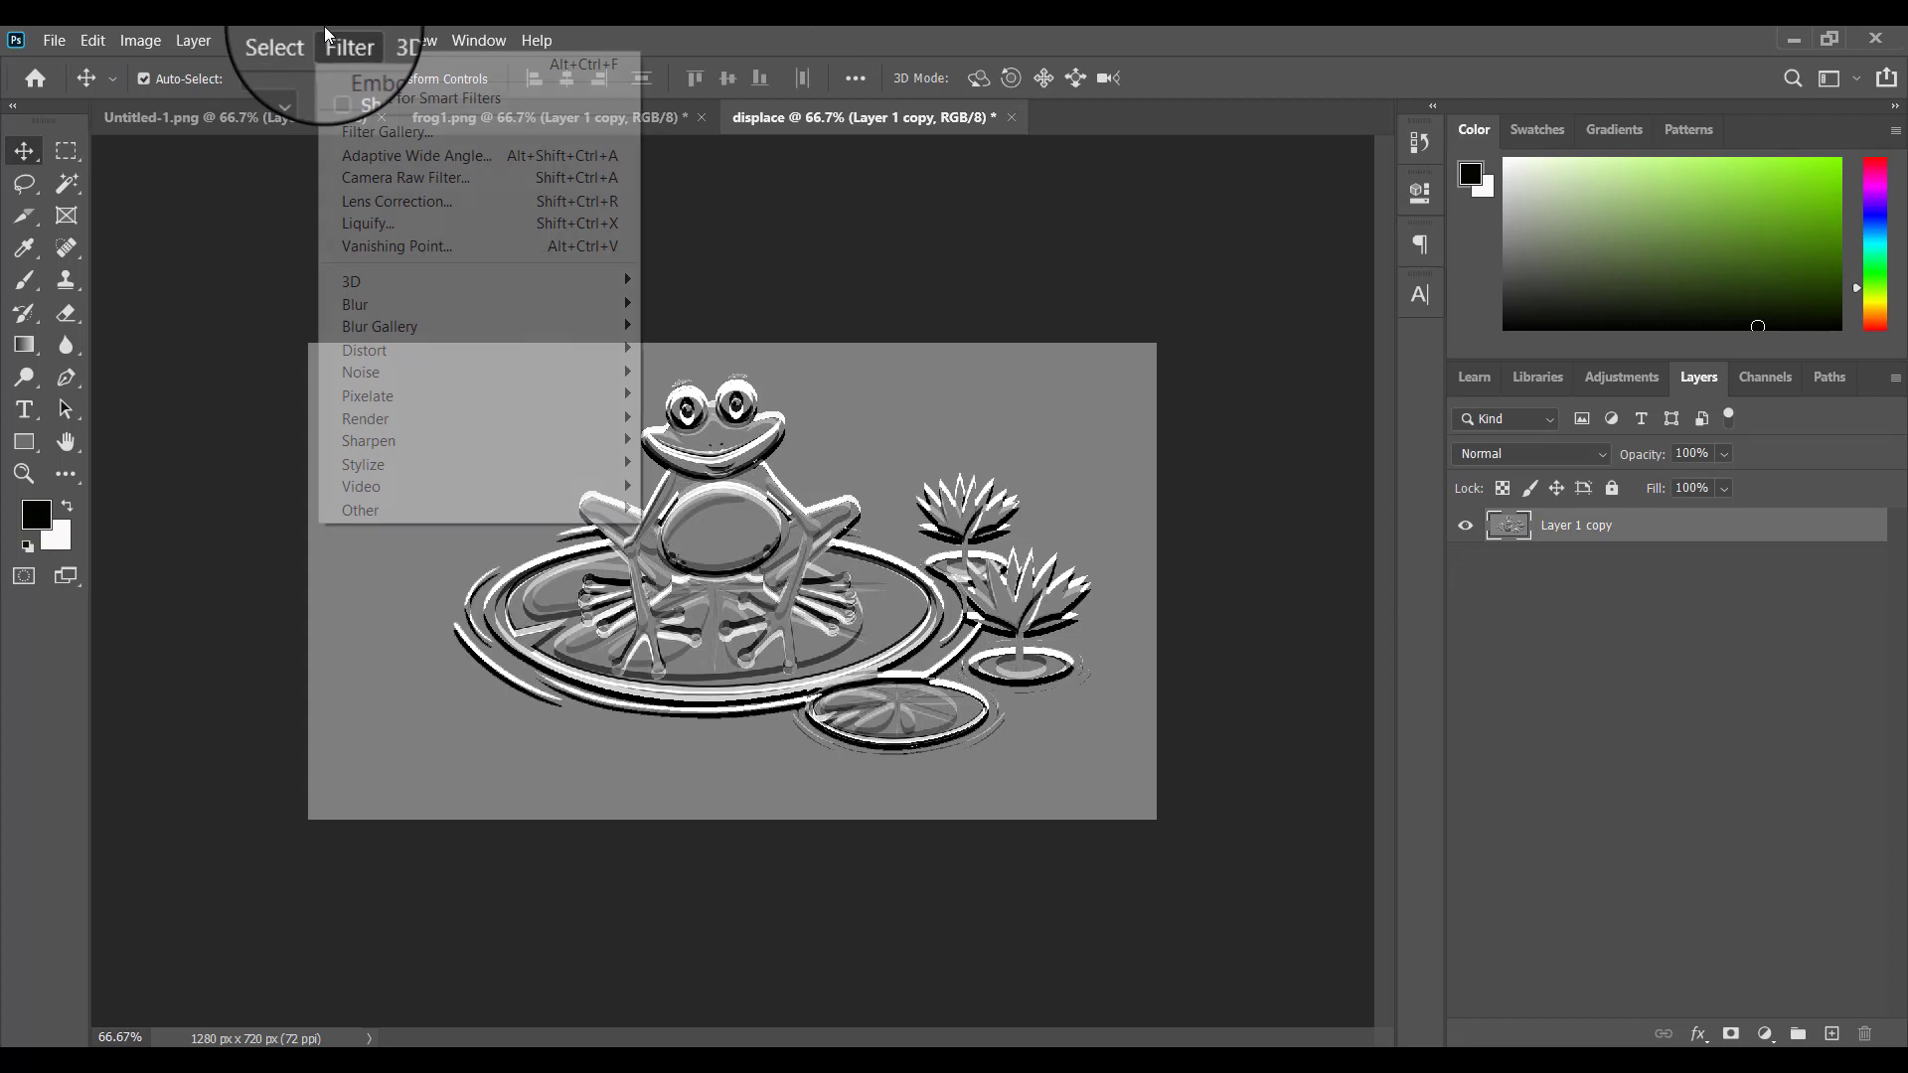
{"action": "mouse_move", "coordinate": [355, 304]}
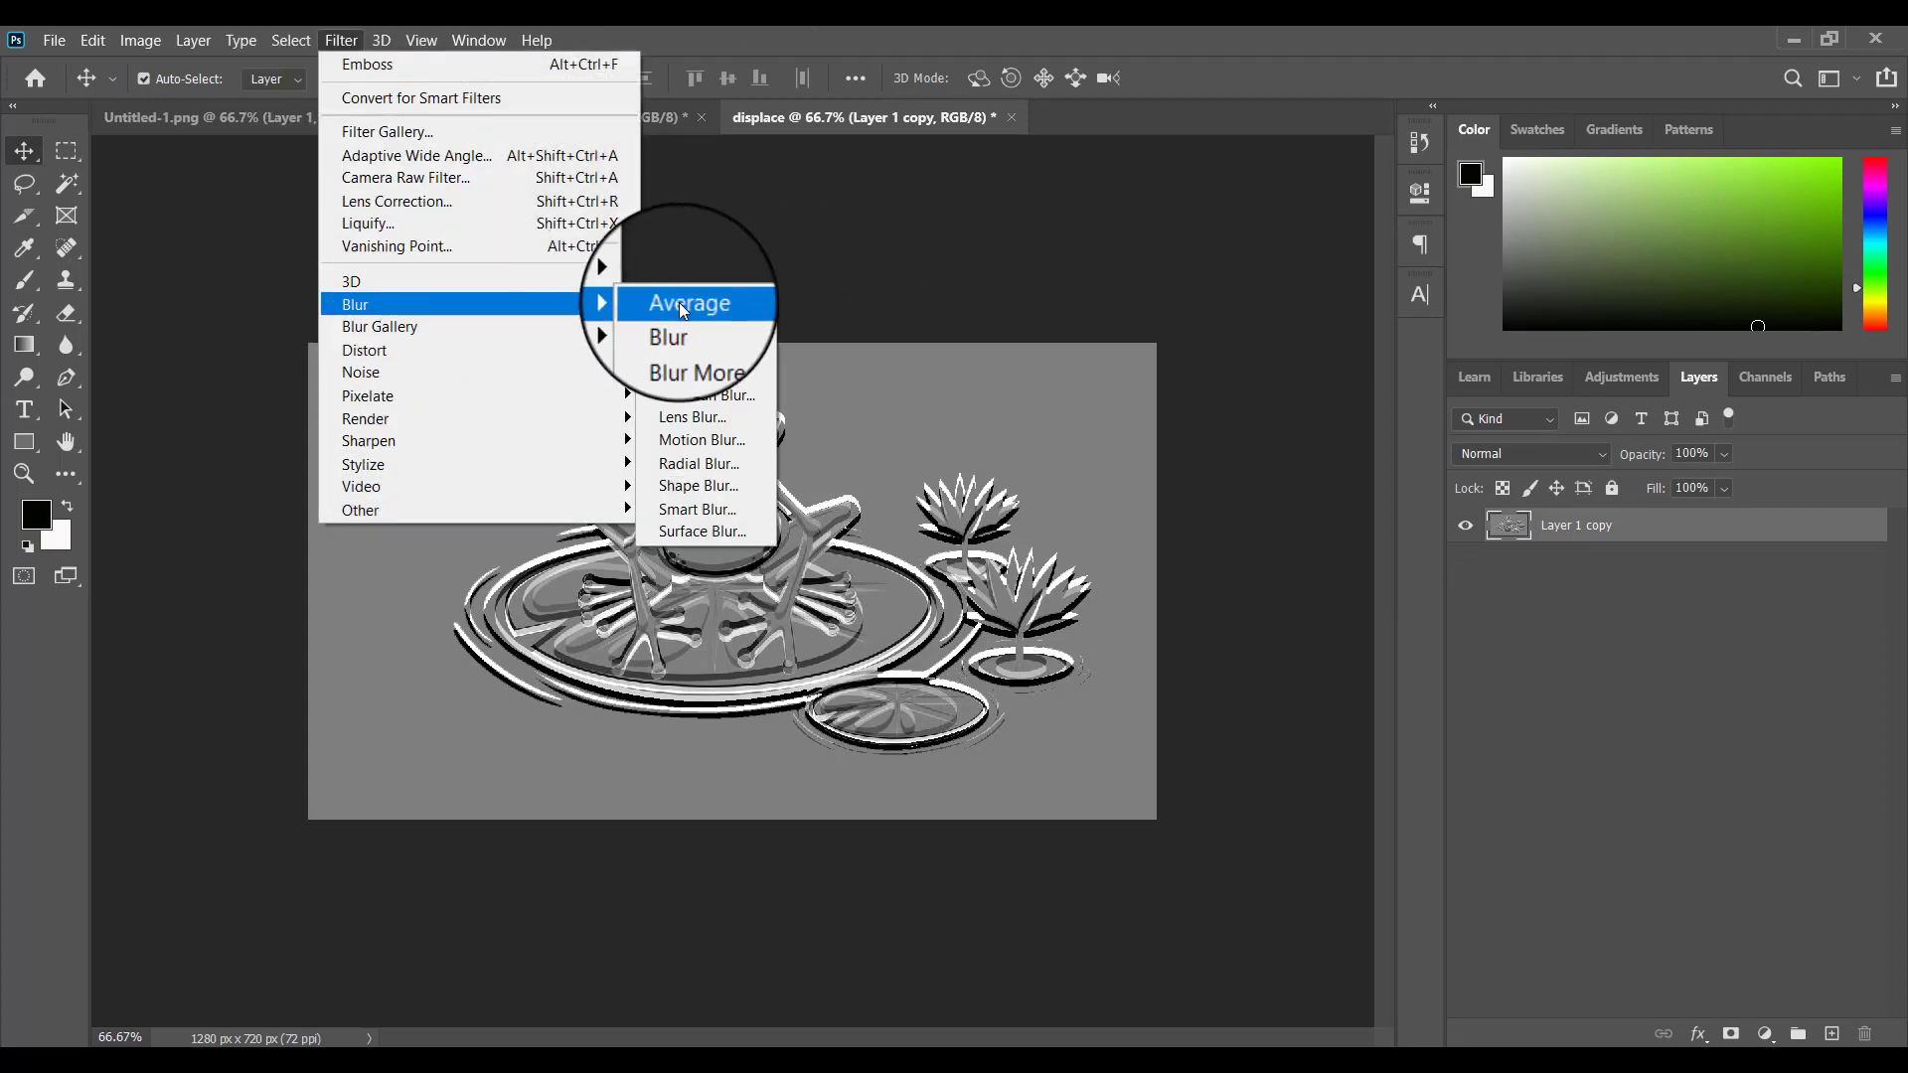
{"action": "left_click", "coordinate": [712, 395]}
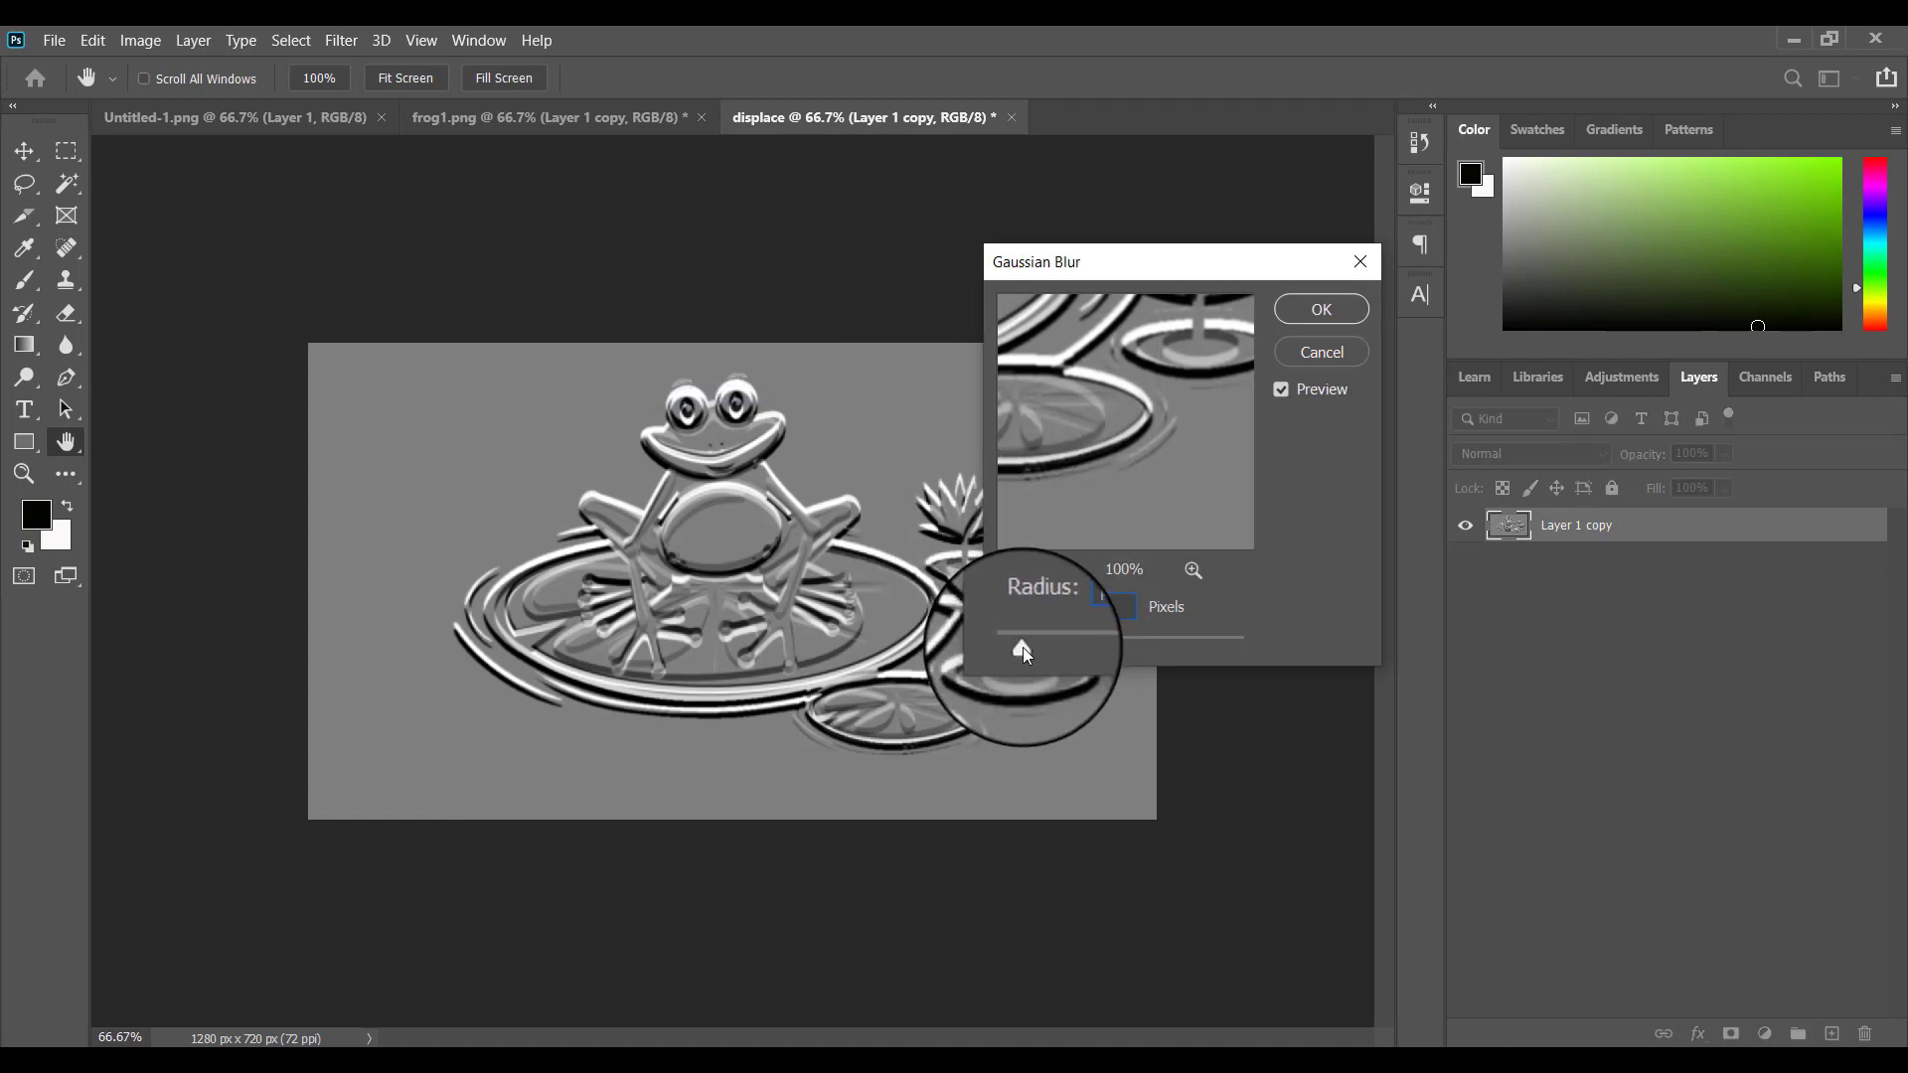
{"action": "left_click_drag", "start_coordinate": [1022, 646], "coordinate": [1052, 648]}
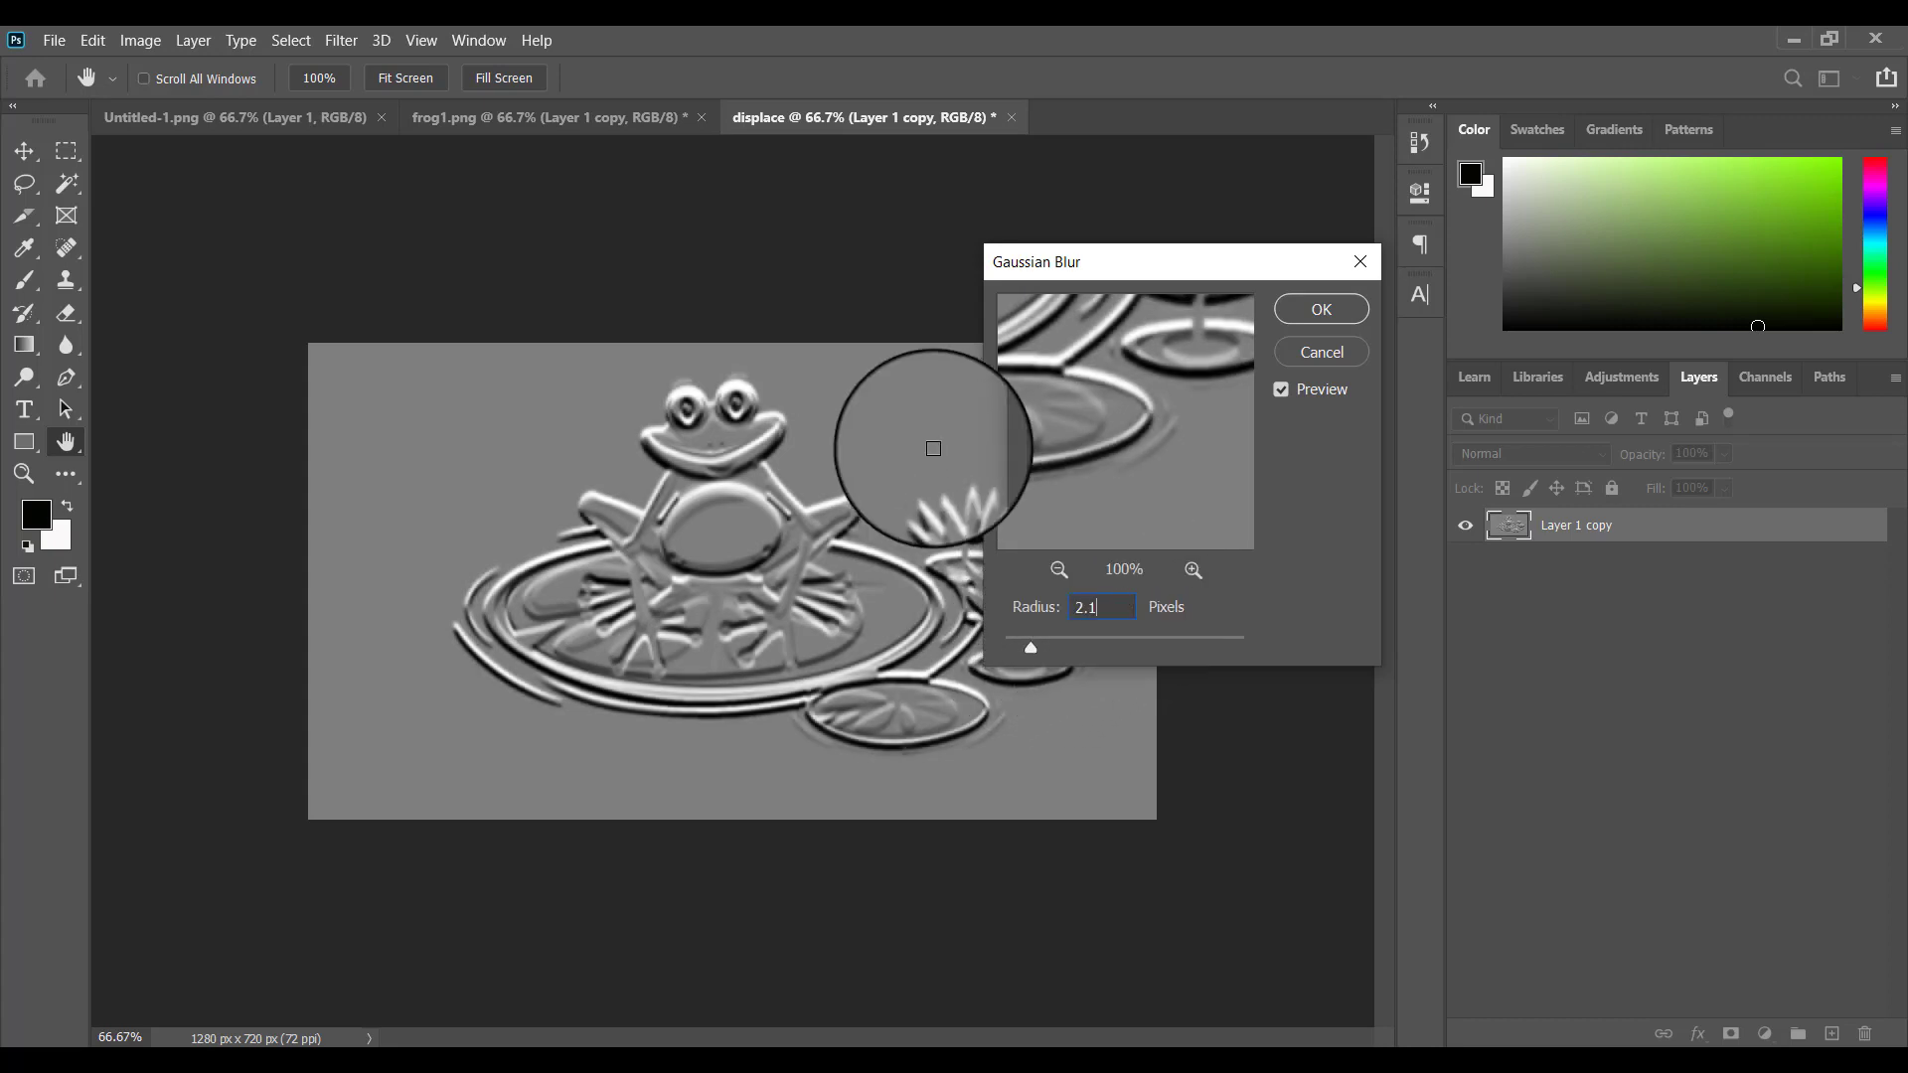
{"action": "left_click", "coordinate": [1335, 302]}
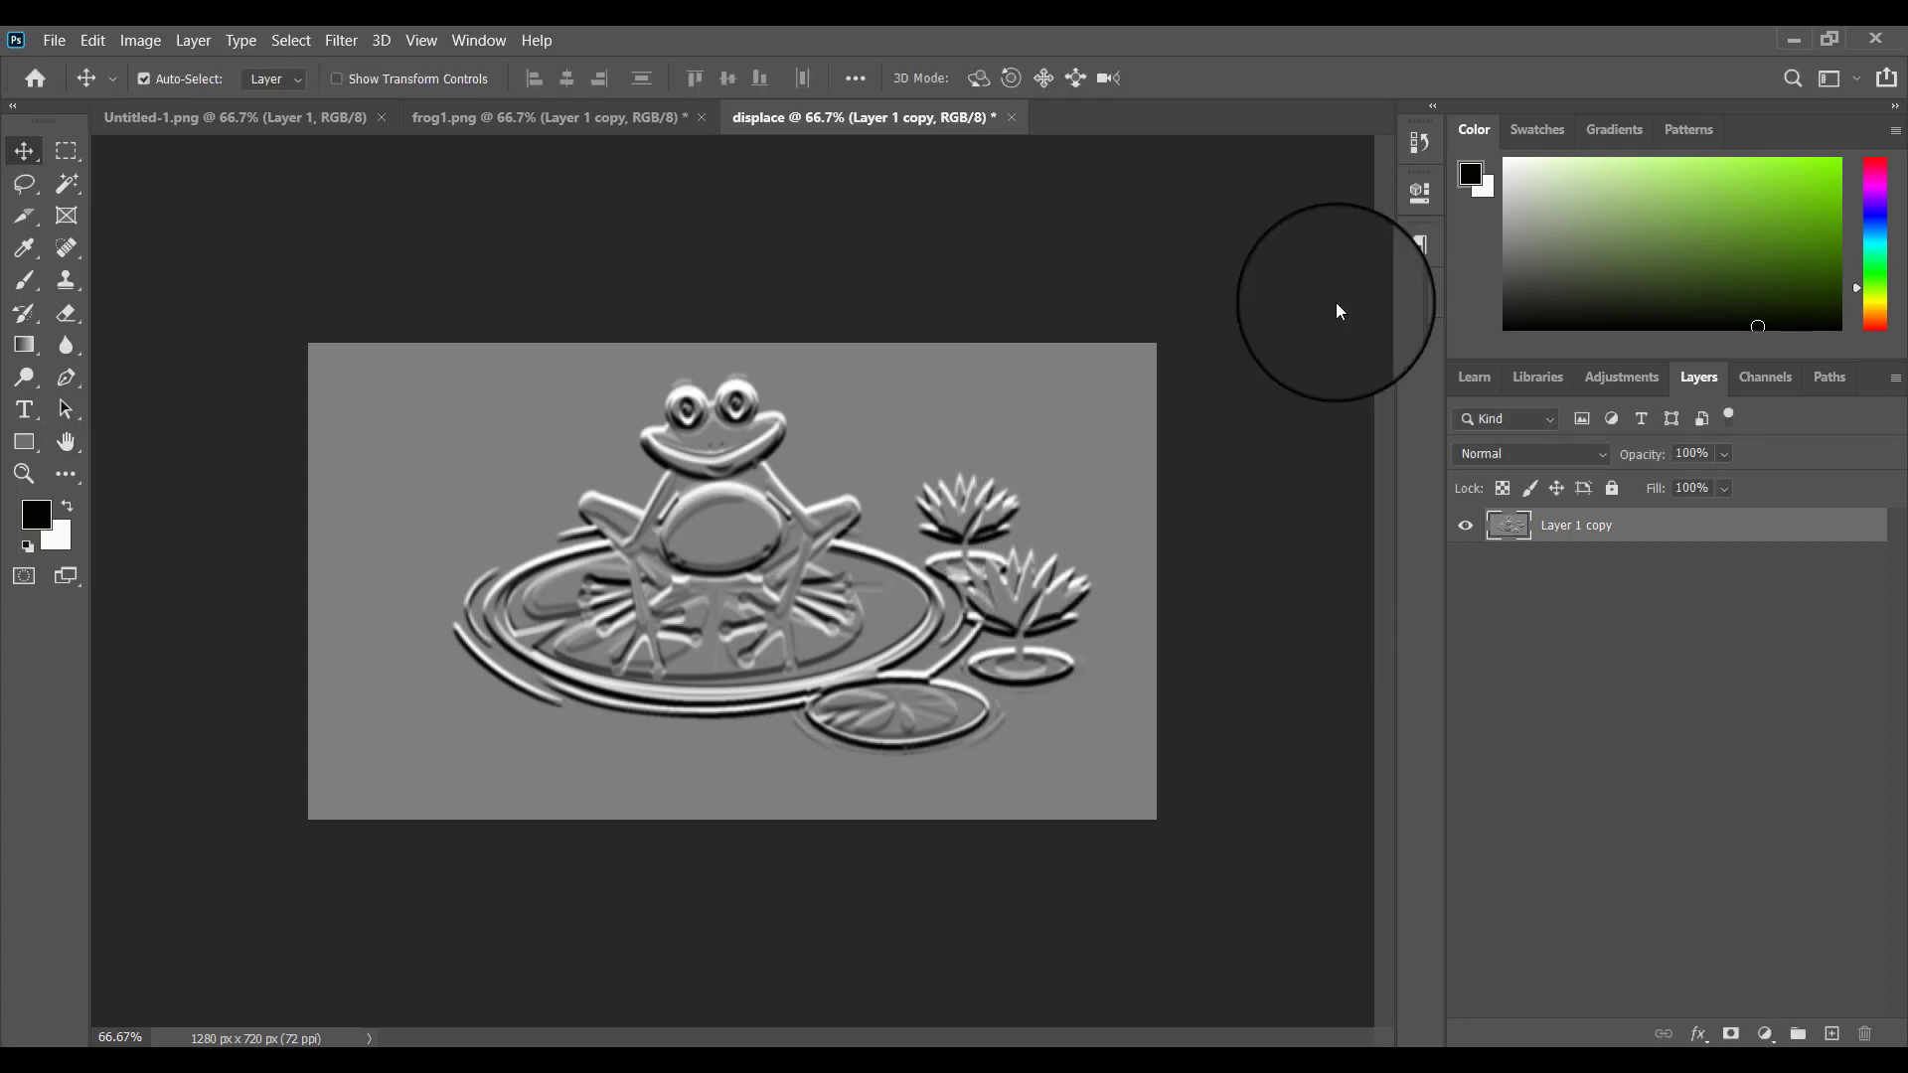
Save the displace document on this computer as displace.psd, accepting the Photoshop format options.
{"action": "left_click", "coordinate": [53, 39]}
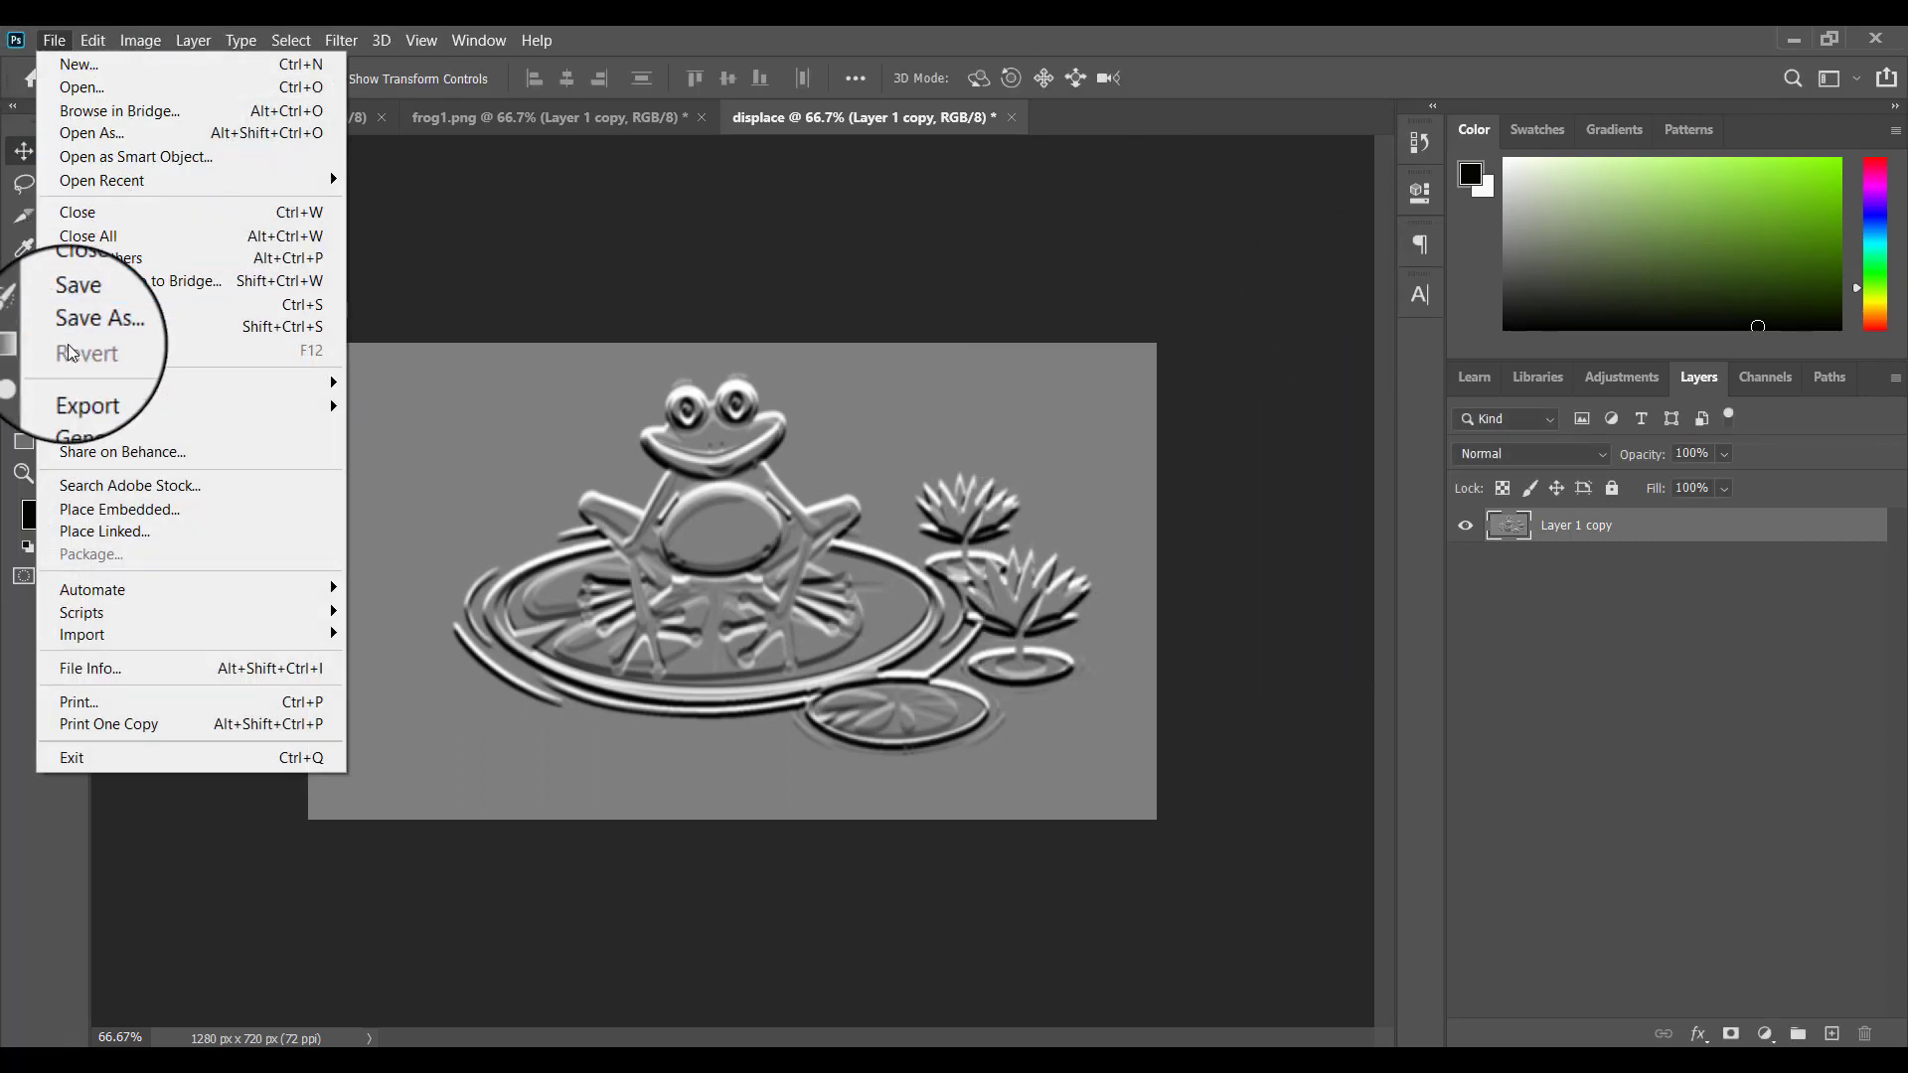
{"action": "left_click", "coordinate": [67, 308]}
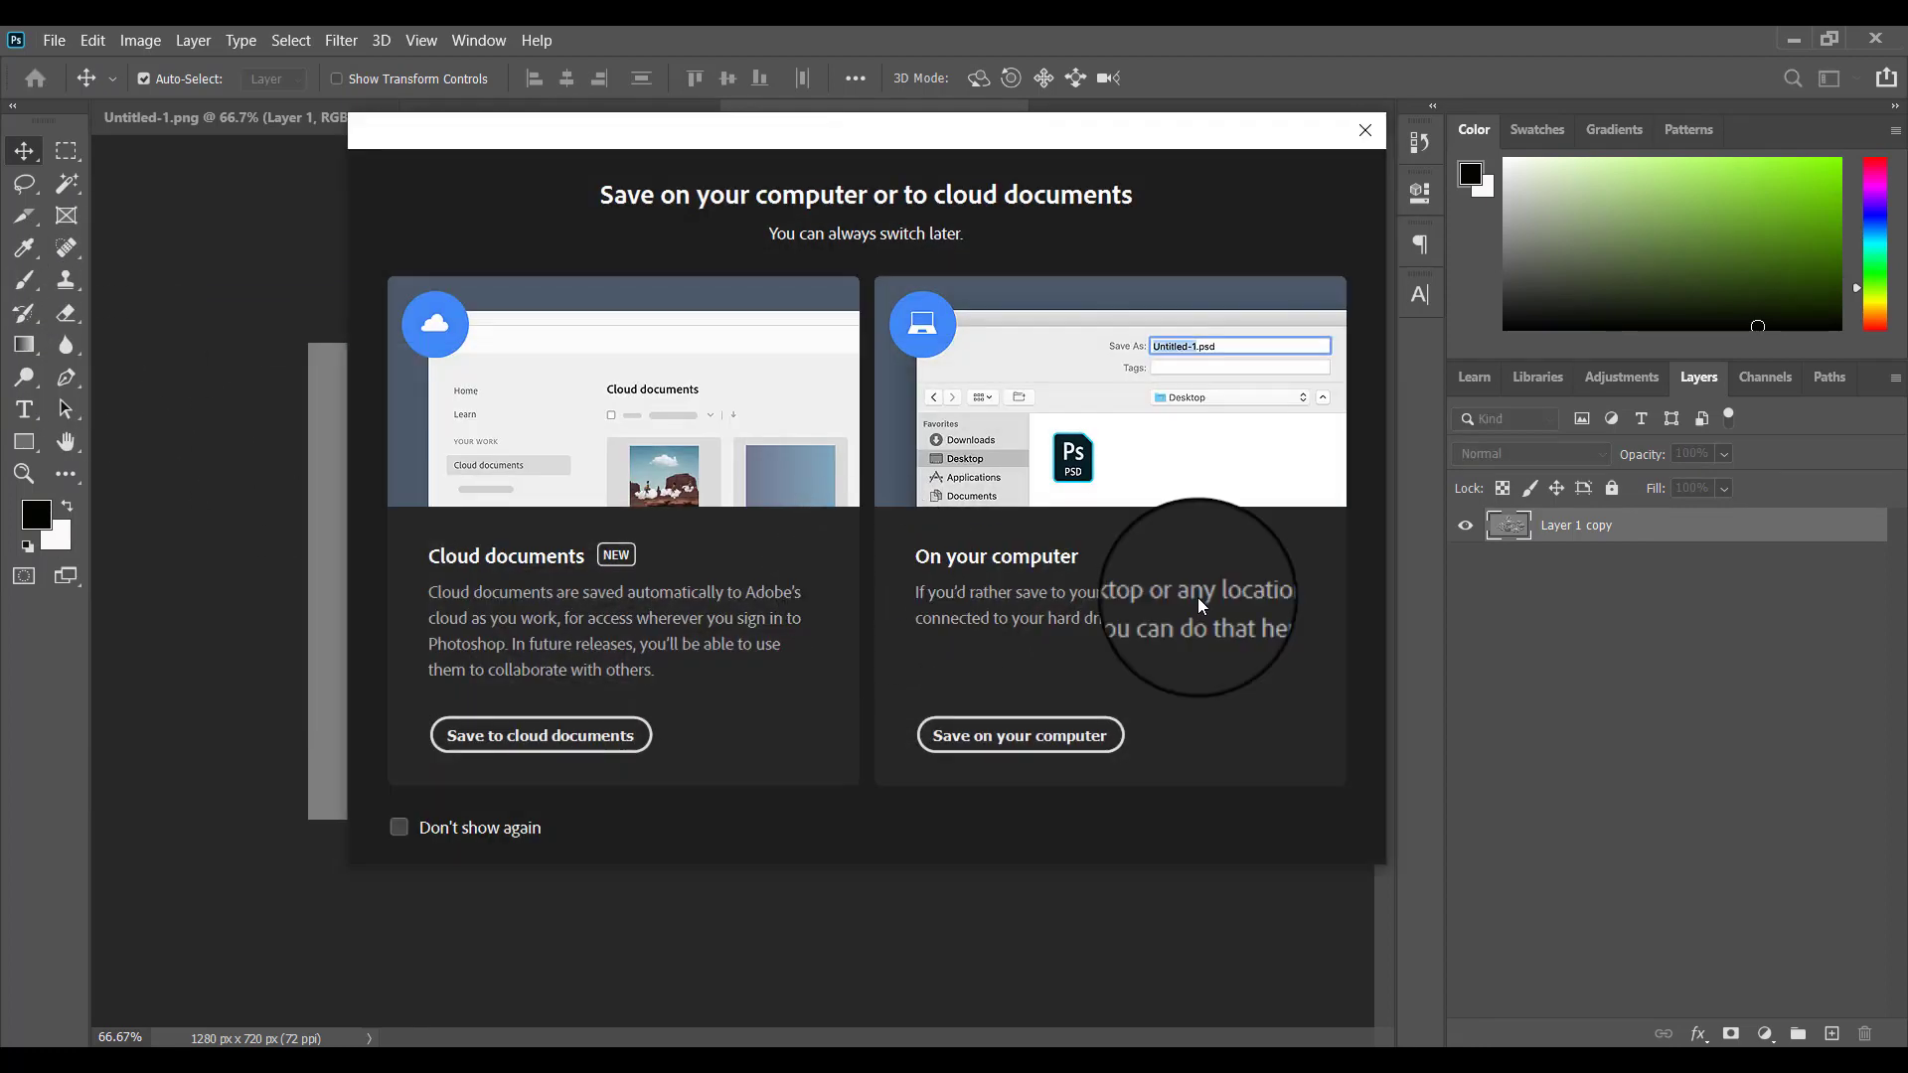
{"action": "left_click", "coordinate": [1002, 736]}
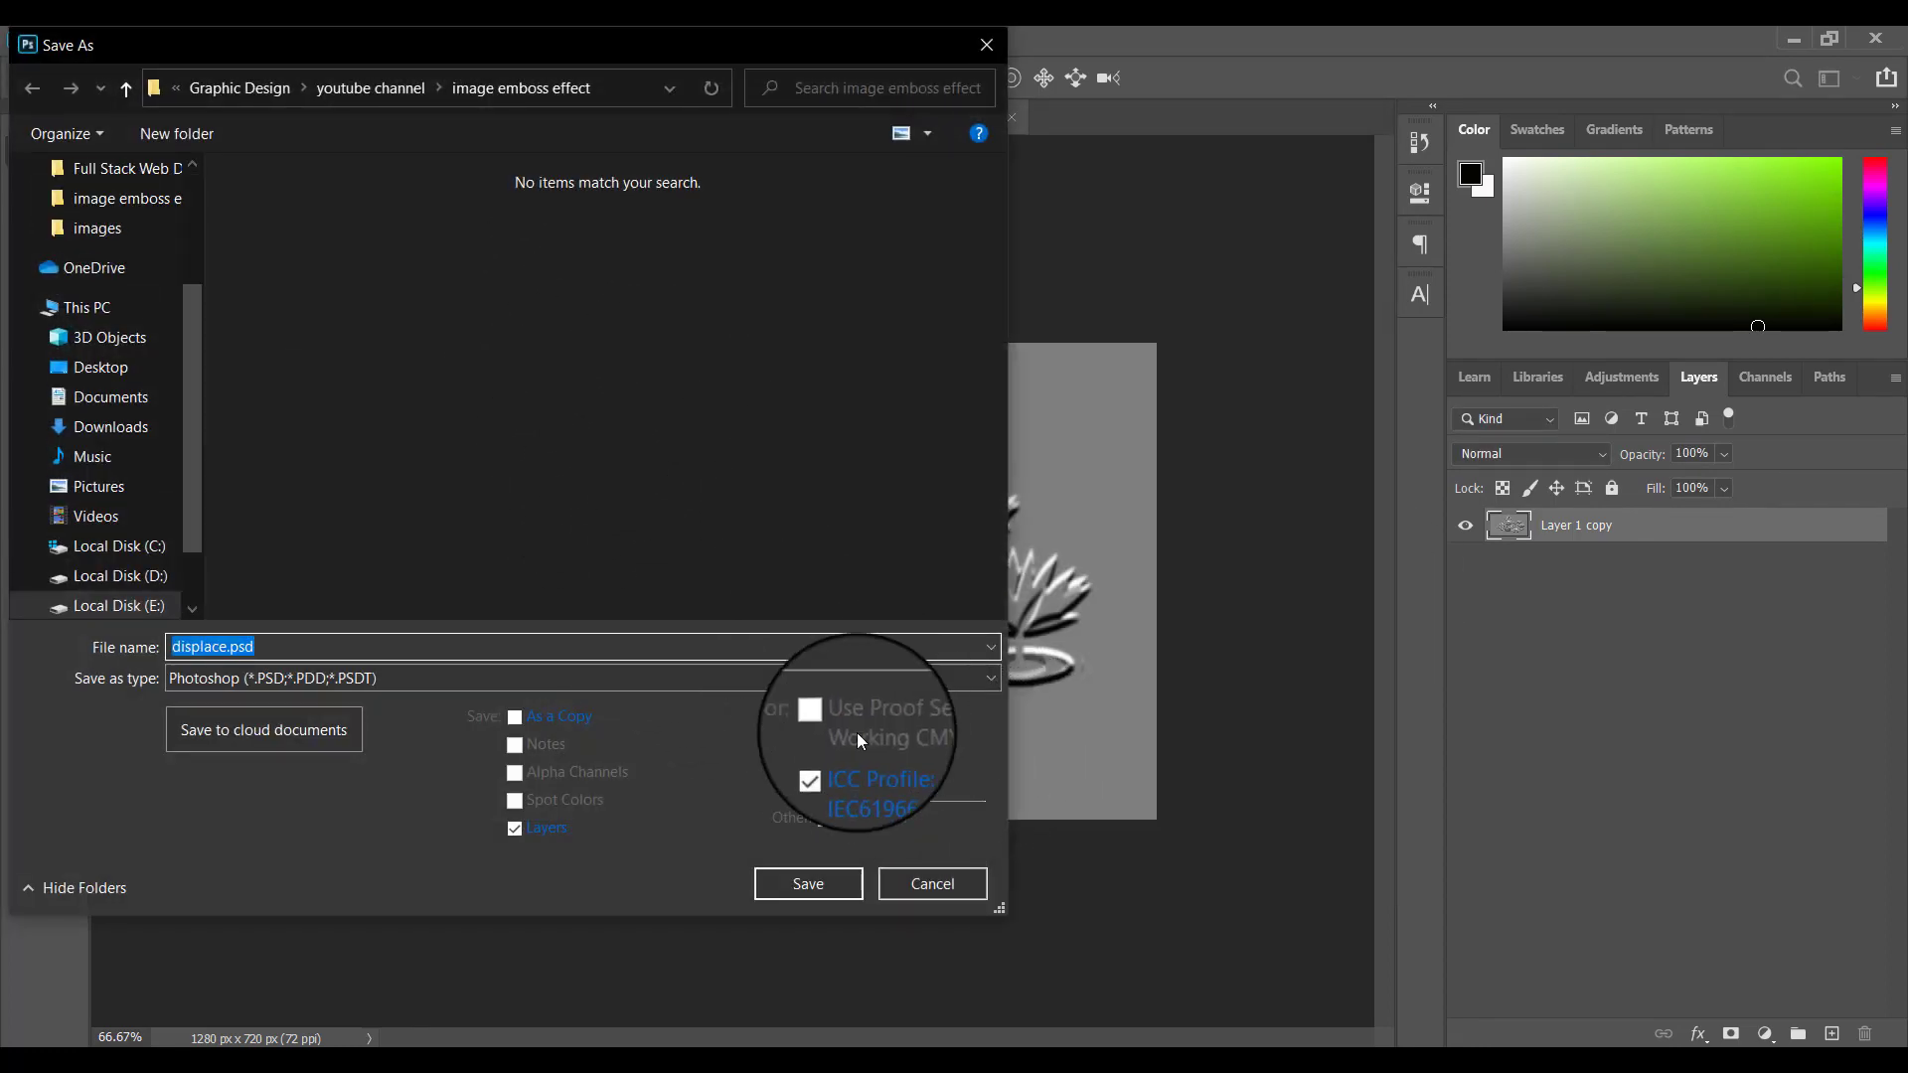
{"action": "left_click", "coordinate": [837, 882]}
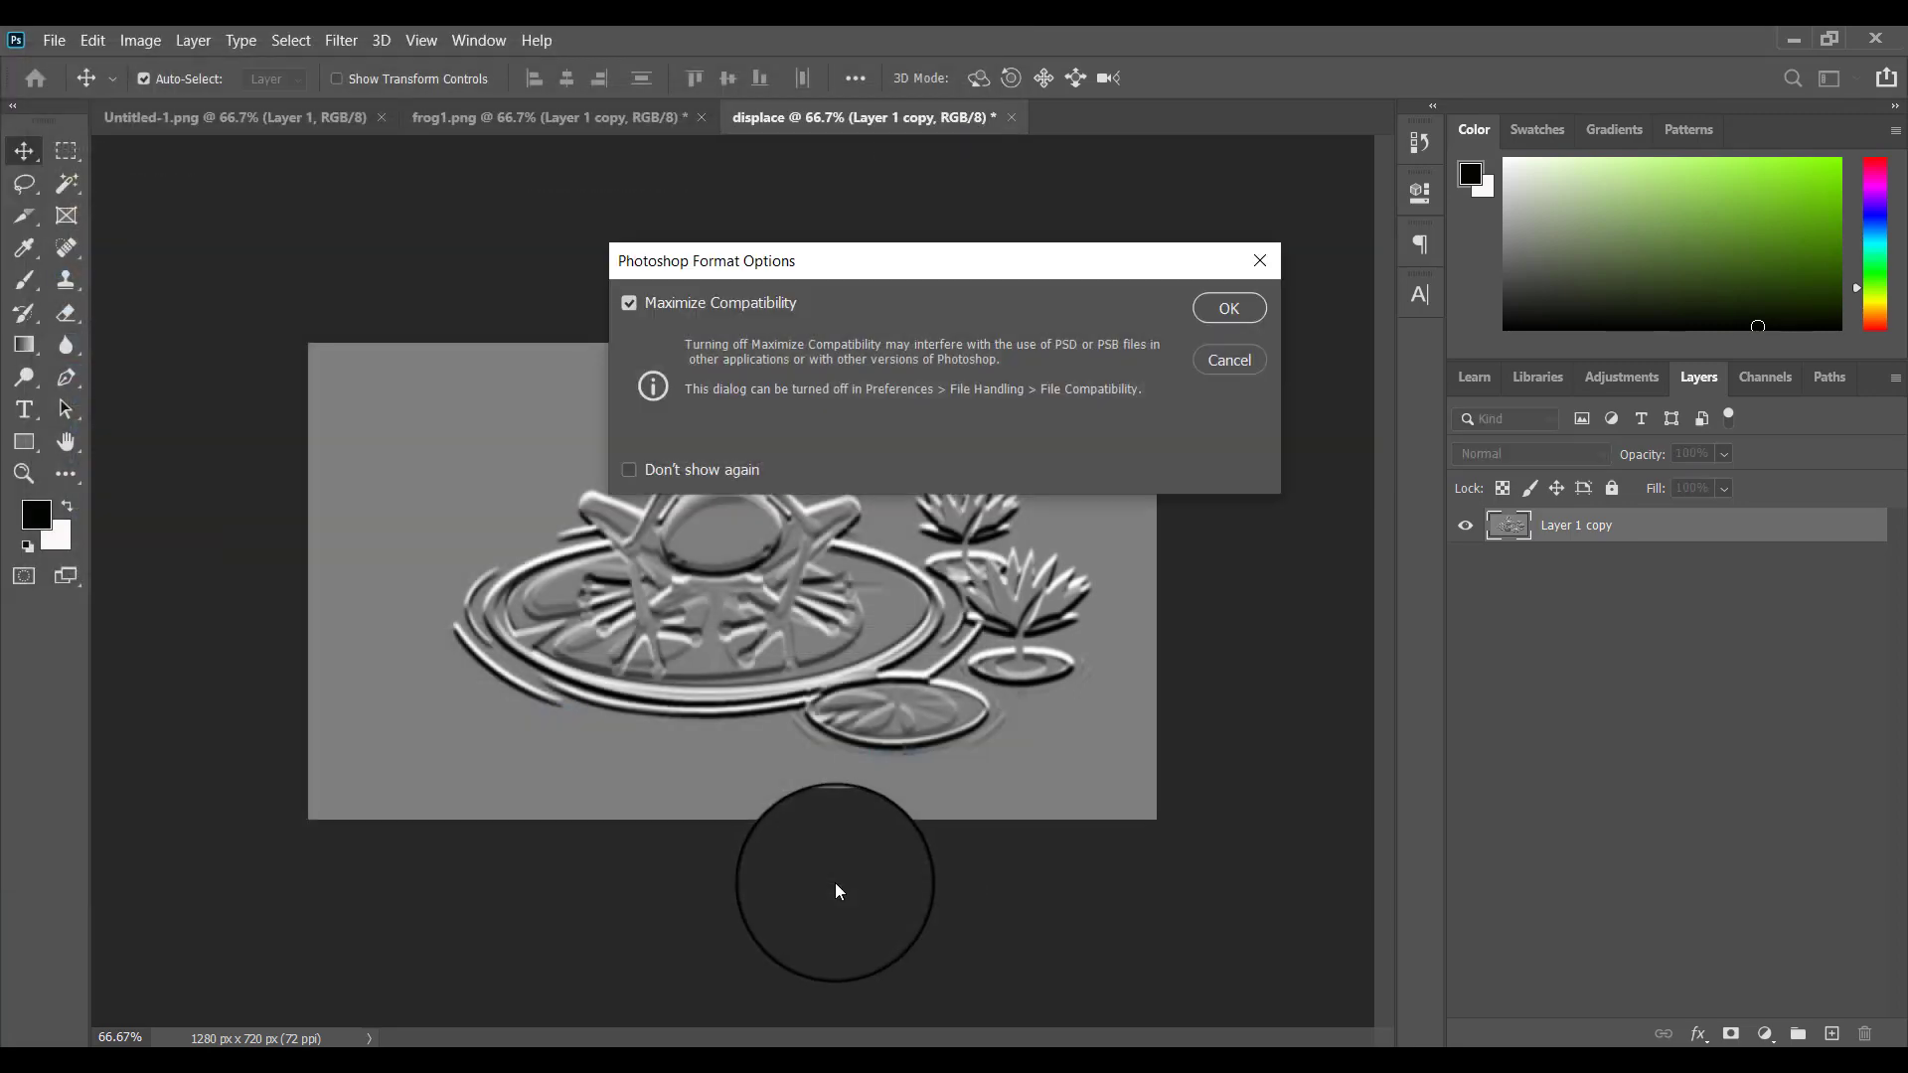
{"action": "left_click", "coordinate": [1225, 312]}
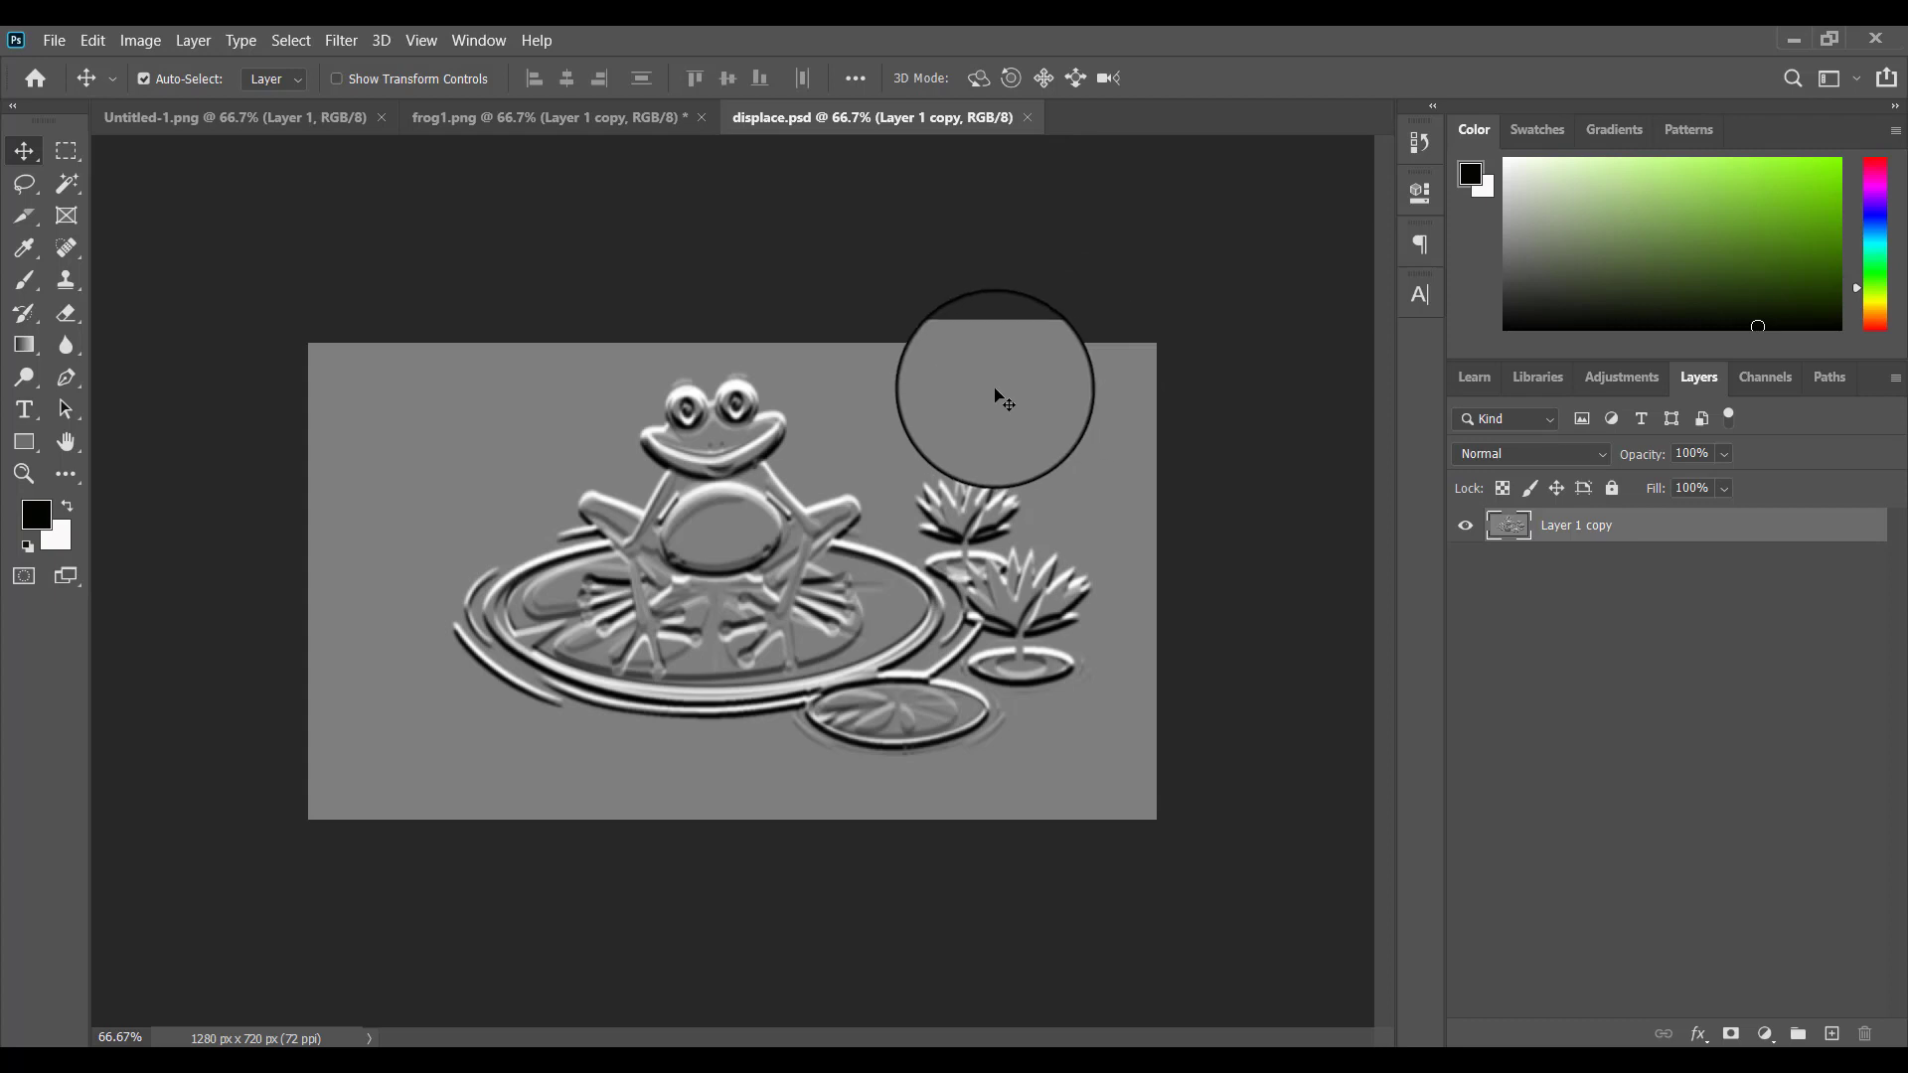
Copy the whole frog1.png canvas, paste it into Untitled-1 as Layer 2, and enable Auto-Select.
{"action": "left_click", "coordinate": [479, 115]}
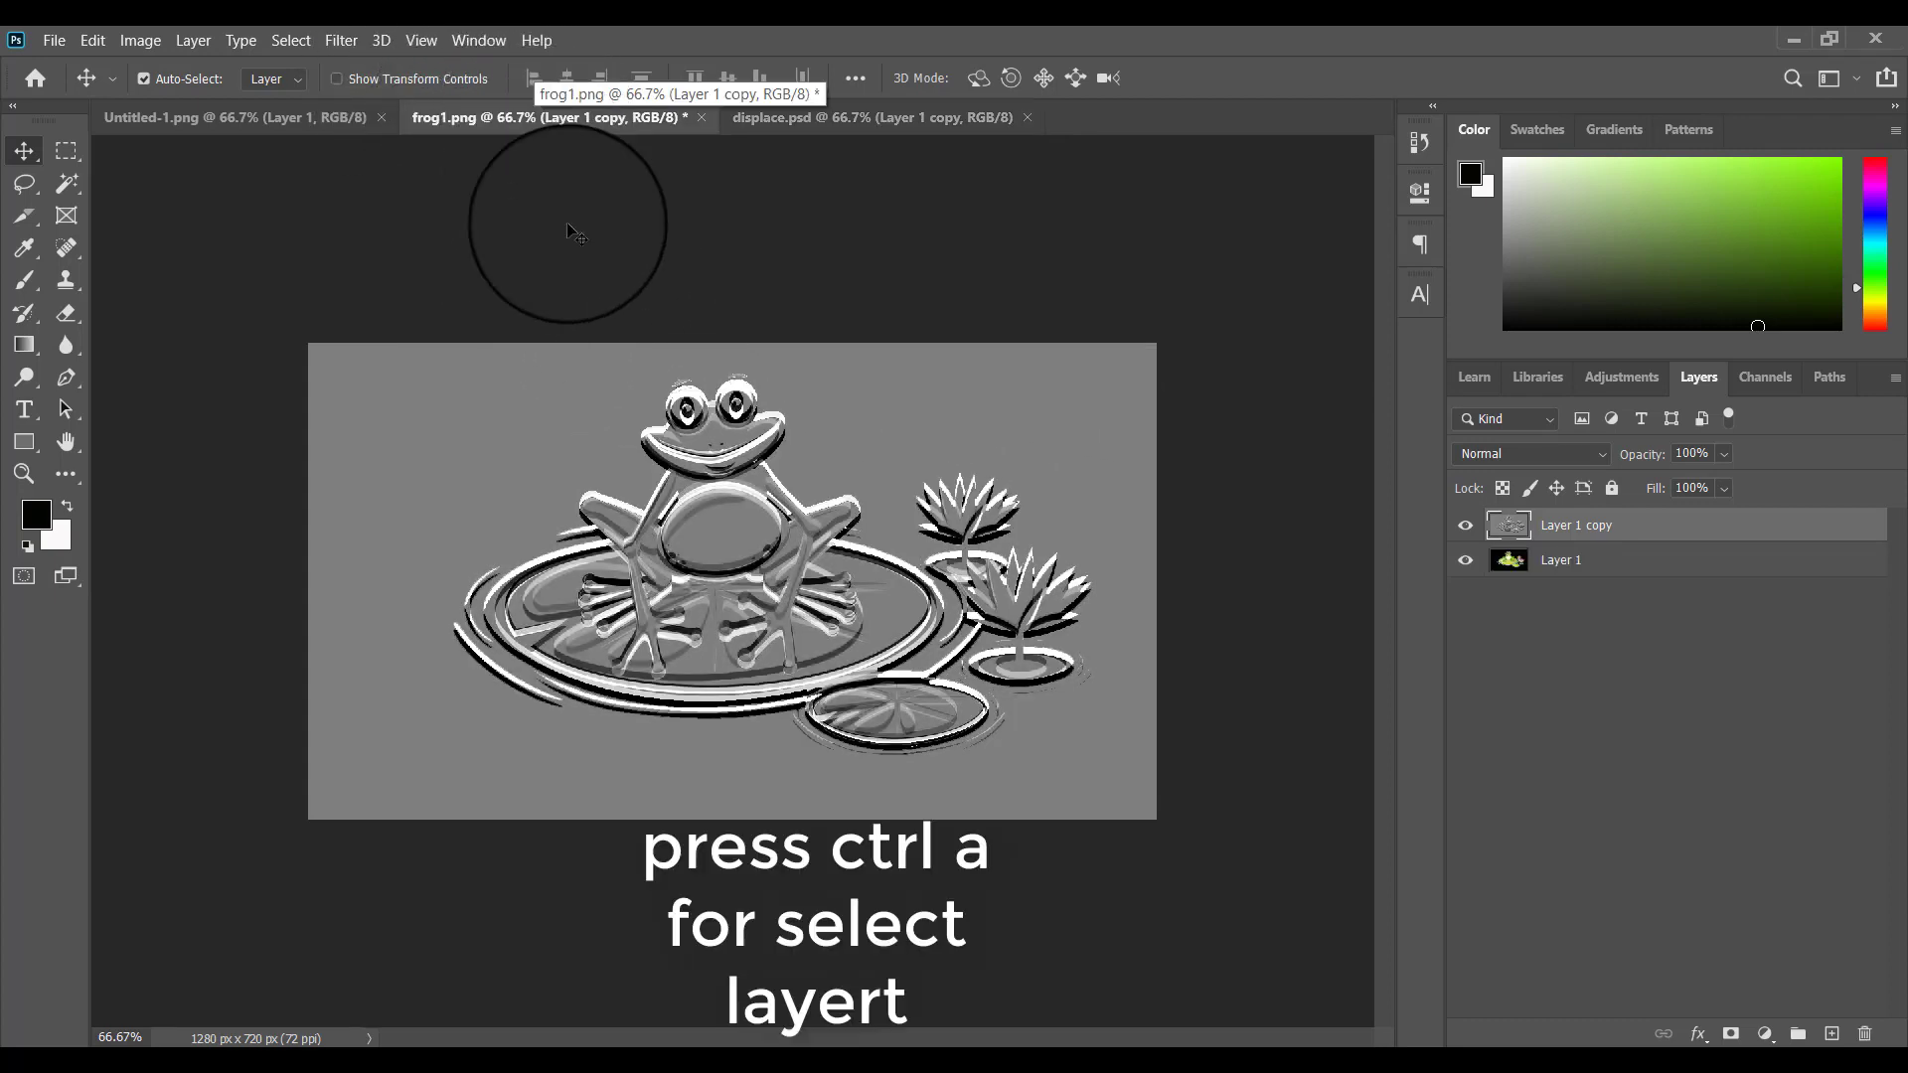
{"action": "key", "text": "ctrl+a"}
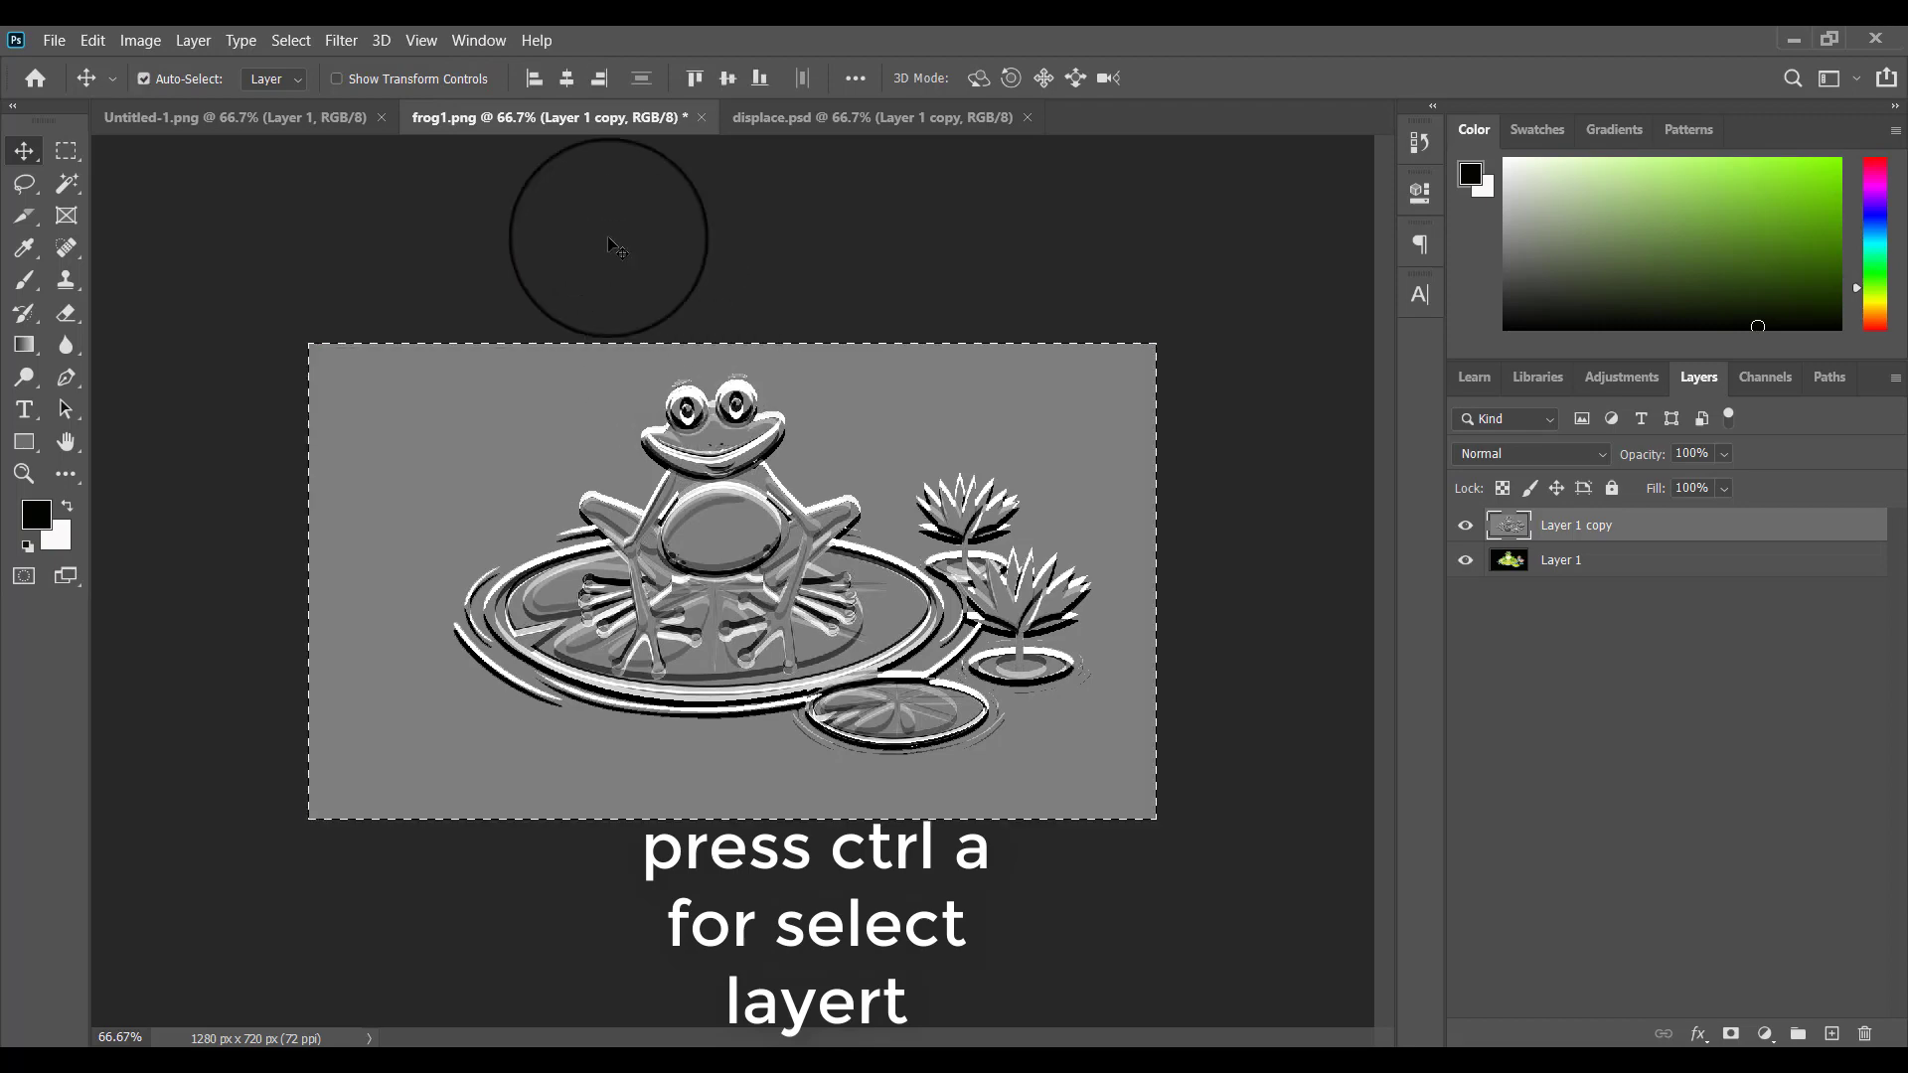
{"action": "left_click", "coordinate": [93, 40]}
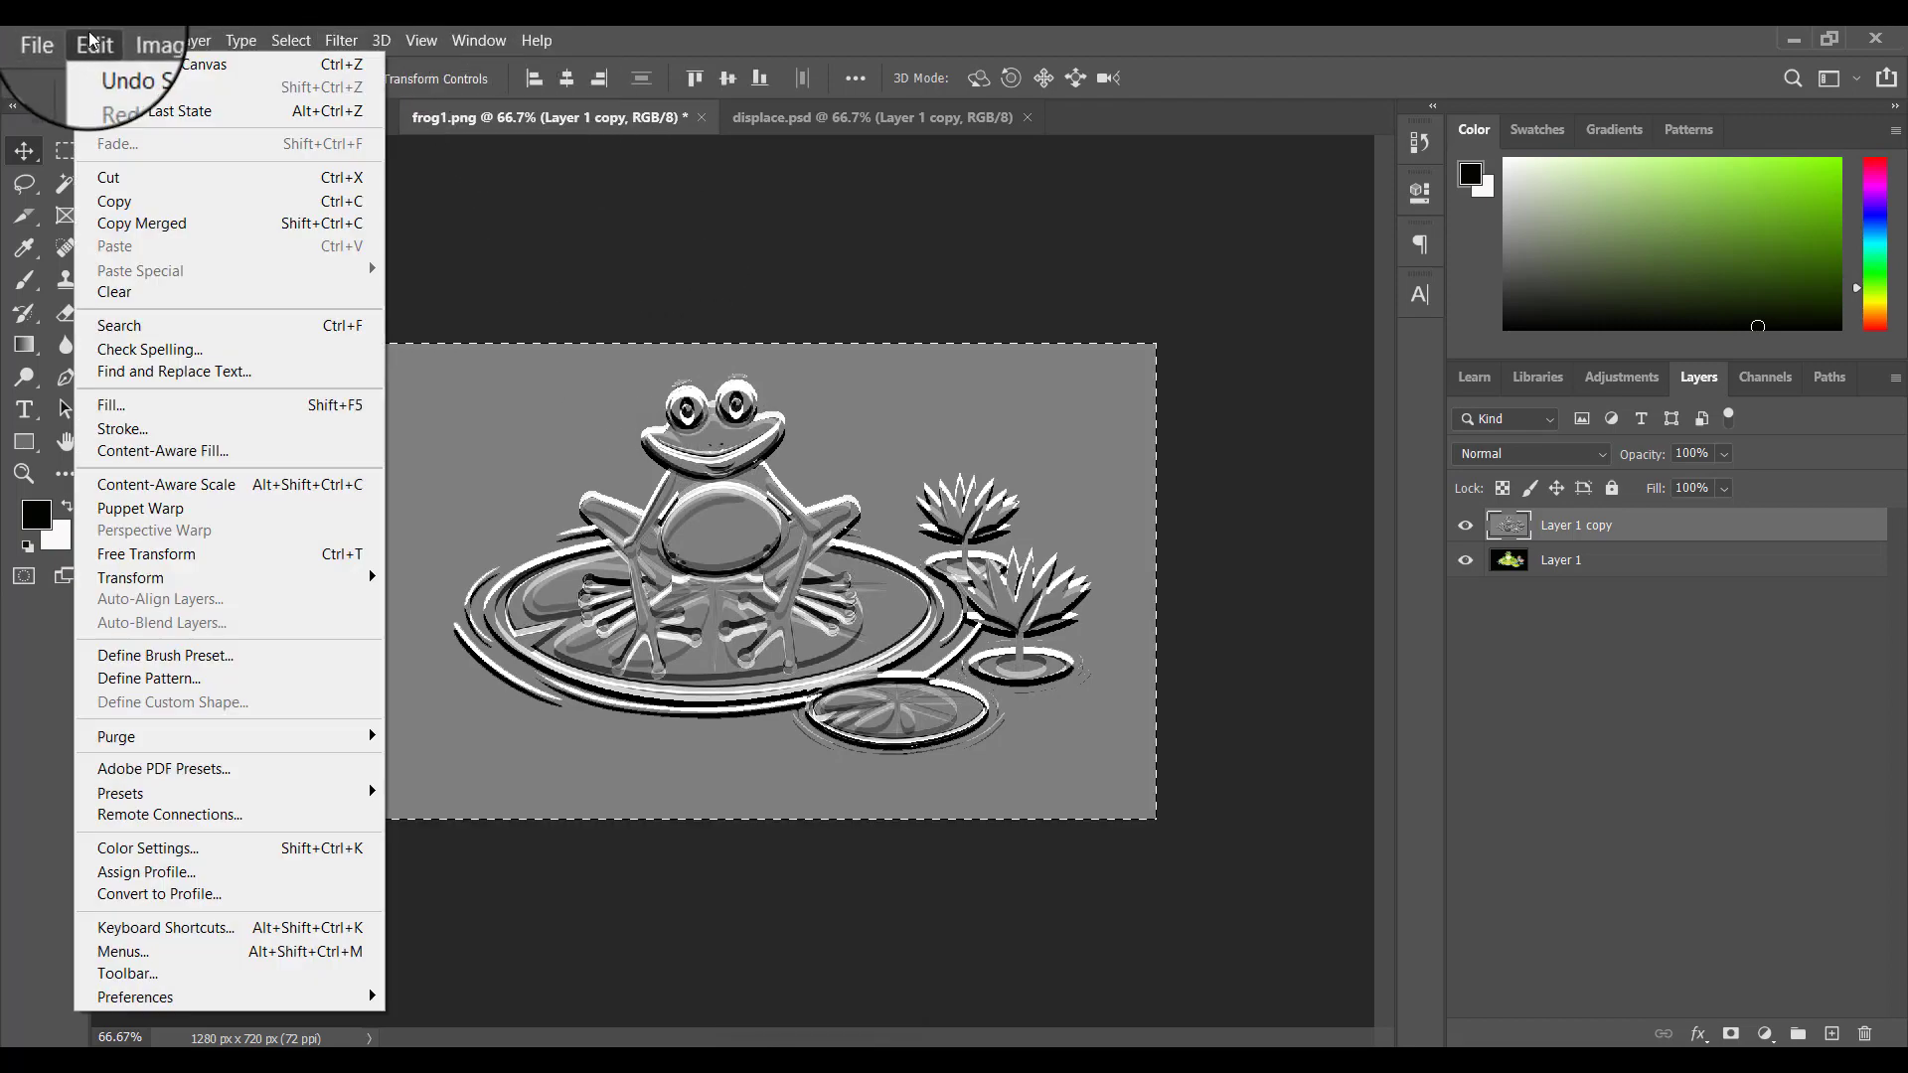
{"action": "left_click", "coordinate": [135, 196]}
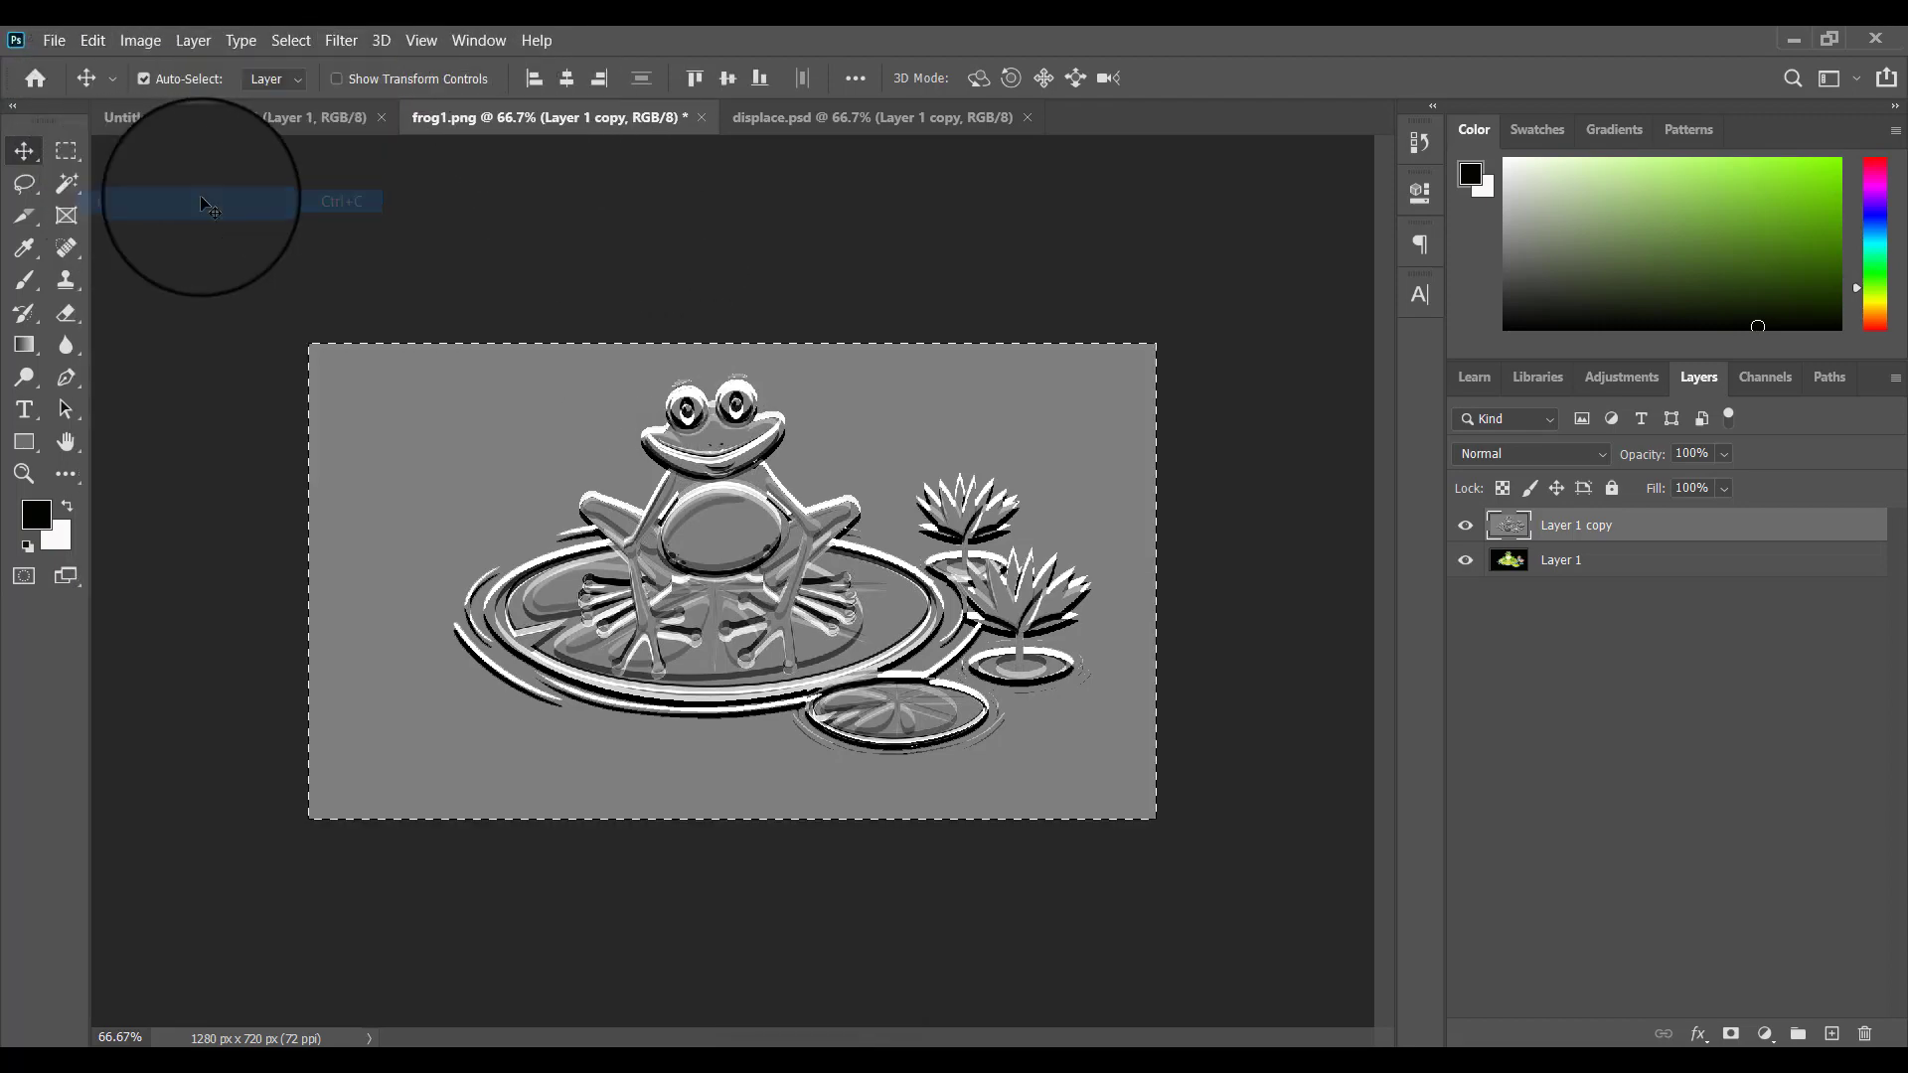
{"action": "left_click", "coordinate": [265, 119]}
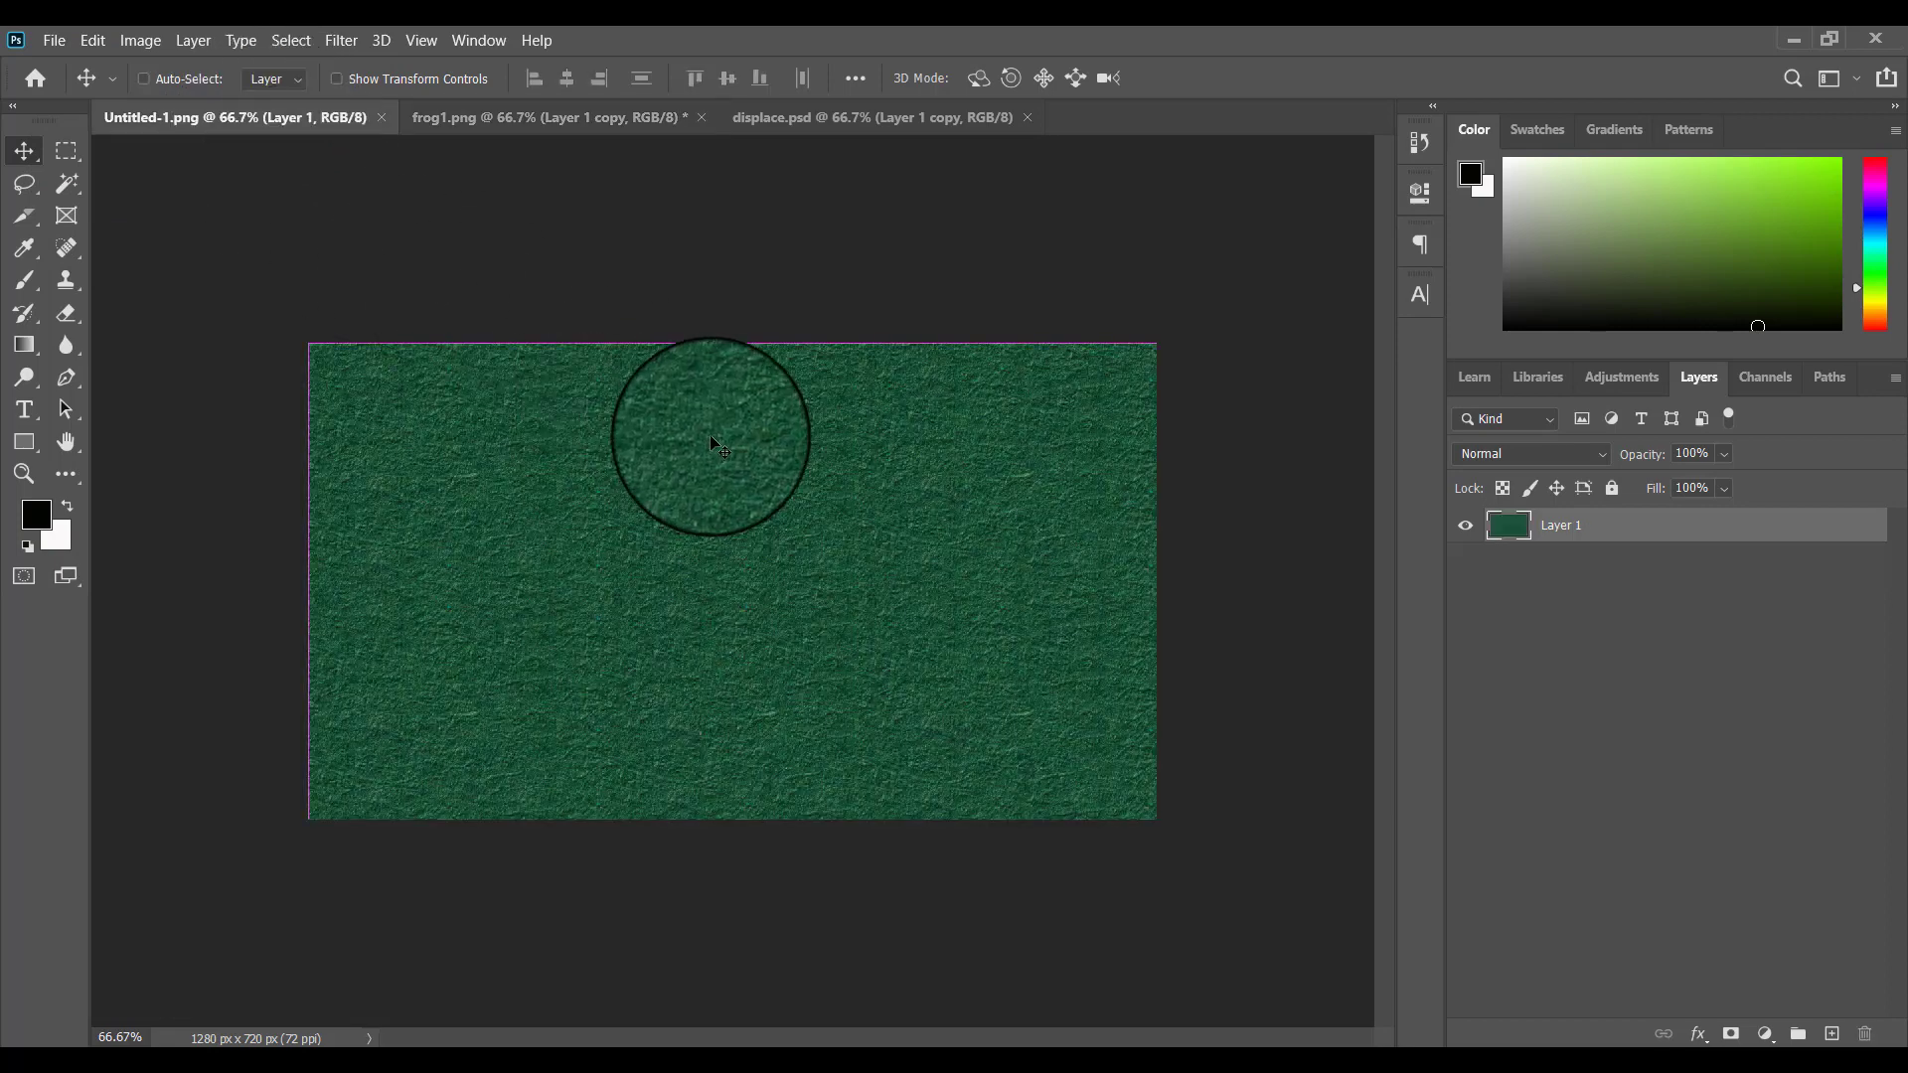
{"action": "key", "text": "ctrl+v"}
{"action": "left_click", "coordinate": [143, 79]}
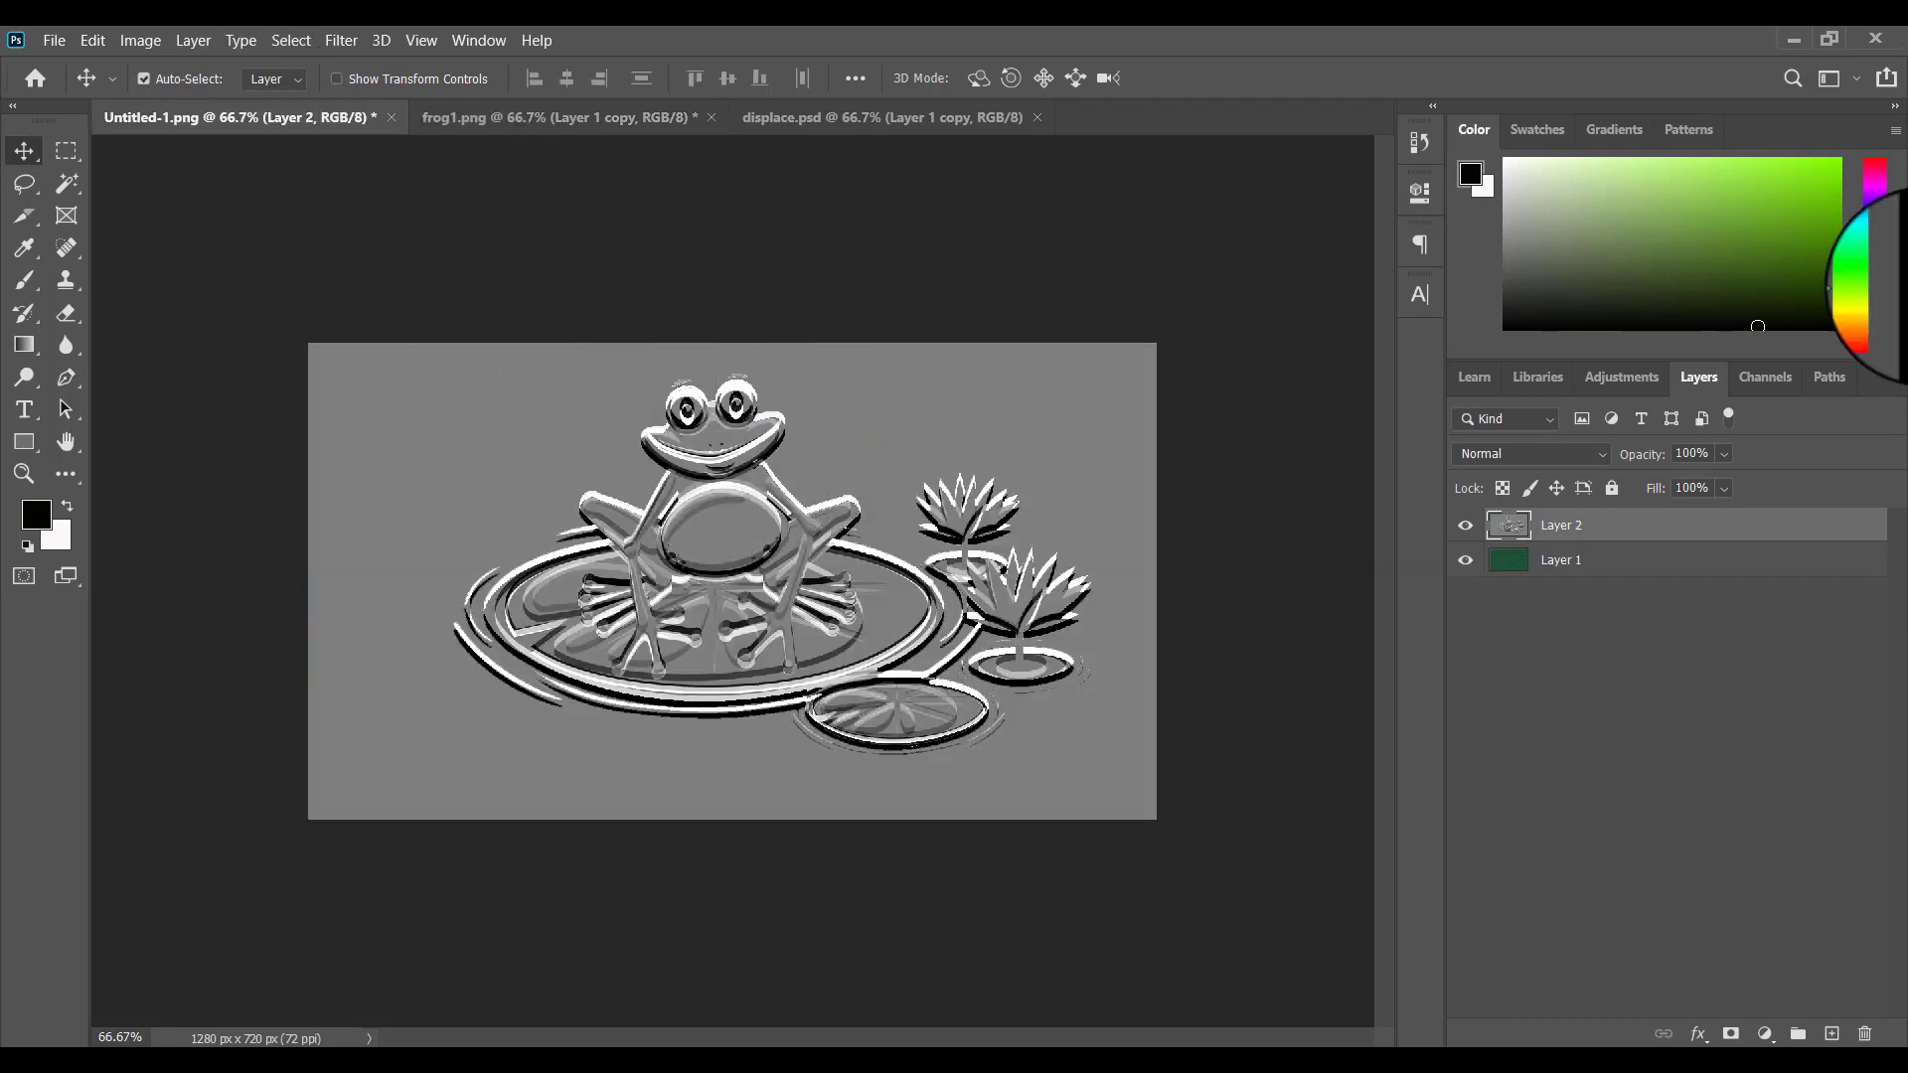
Set Layer 2's blend mode to Soft Light and select the green paper layer.
{"action": "left_click", "coordinate": [1589, 452]}
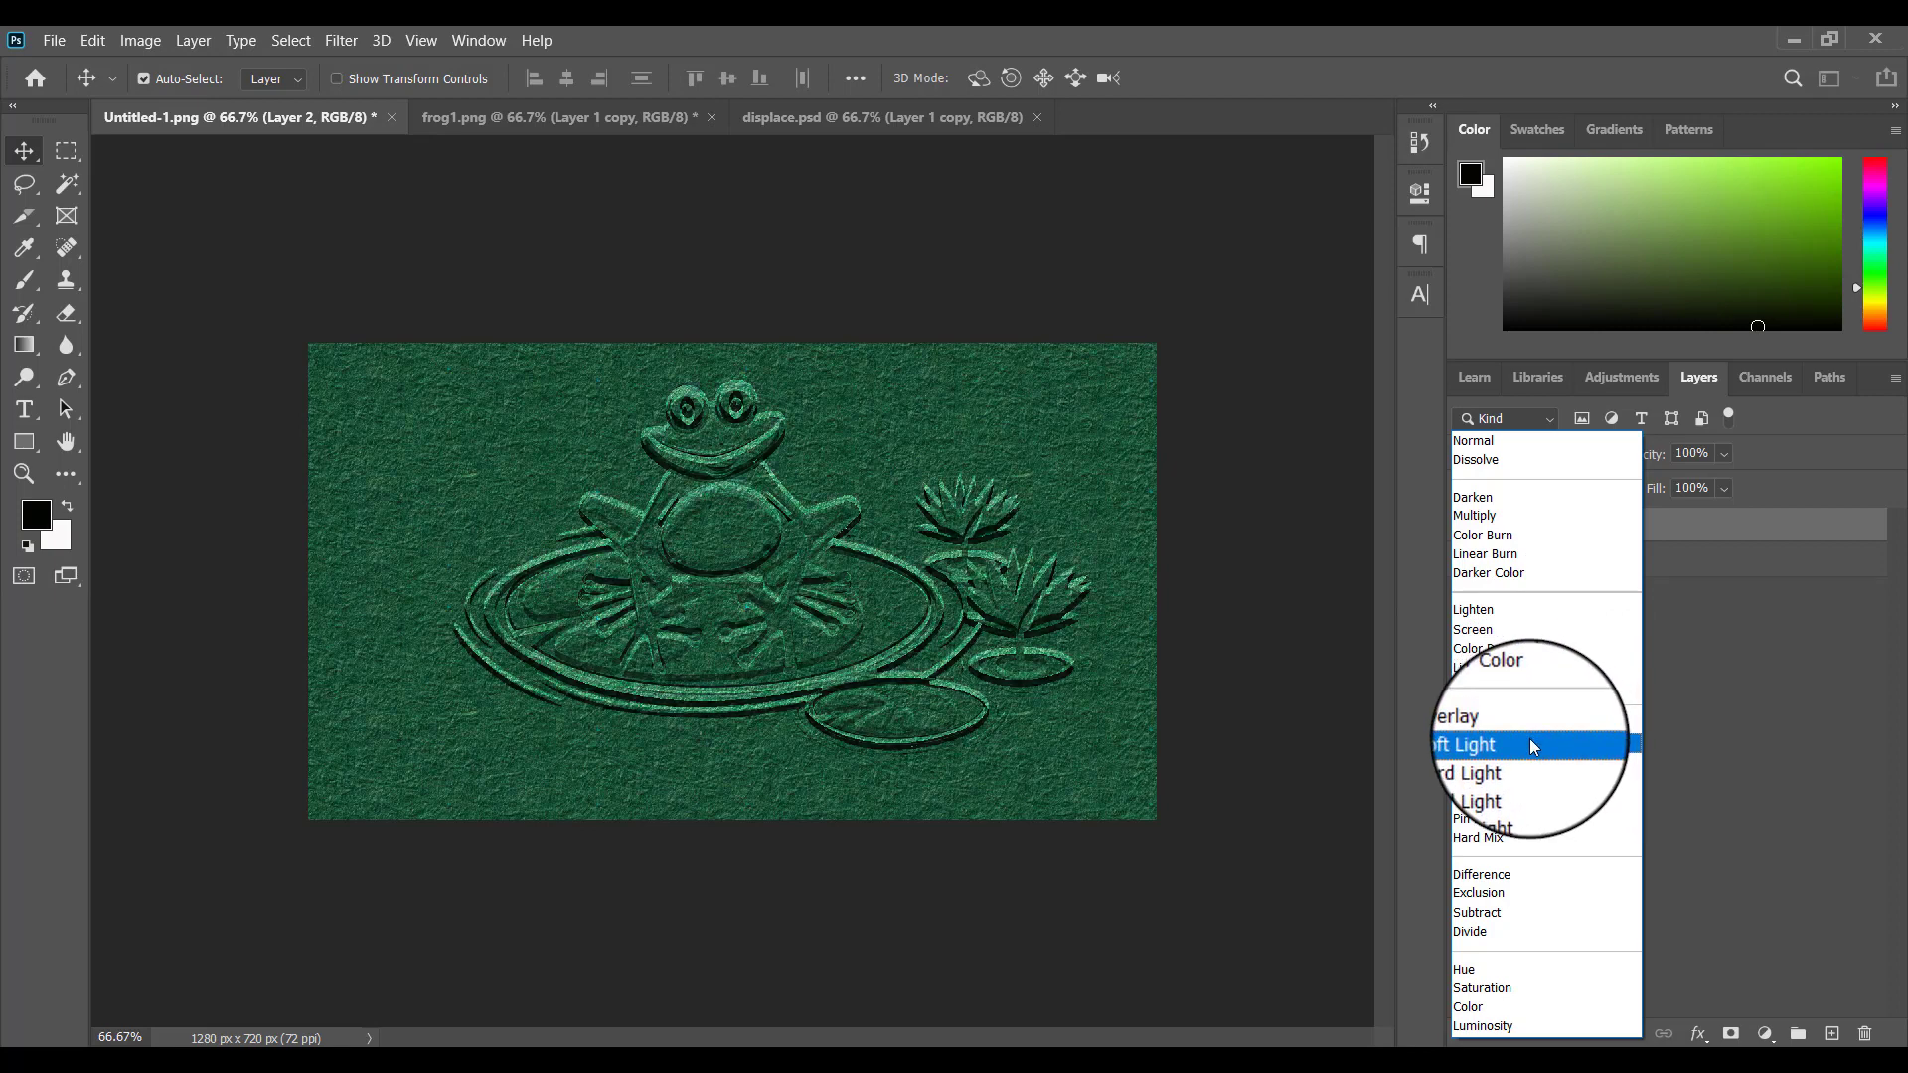
{"action": "left_click", "coordinate": [1529, 746]}
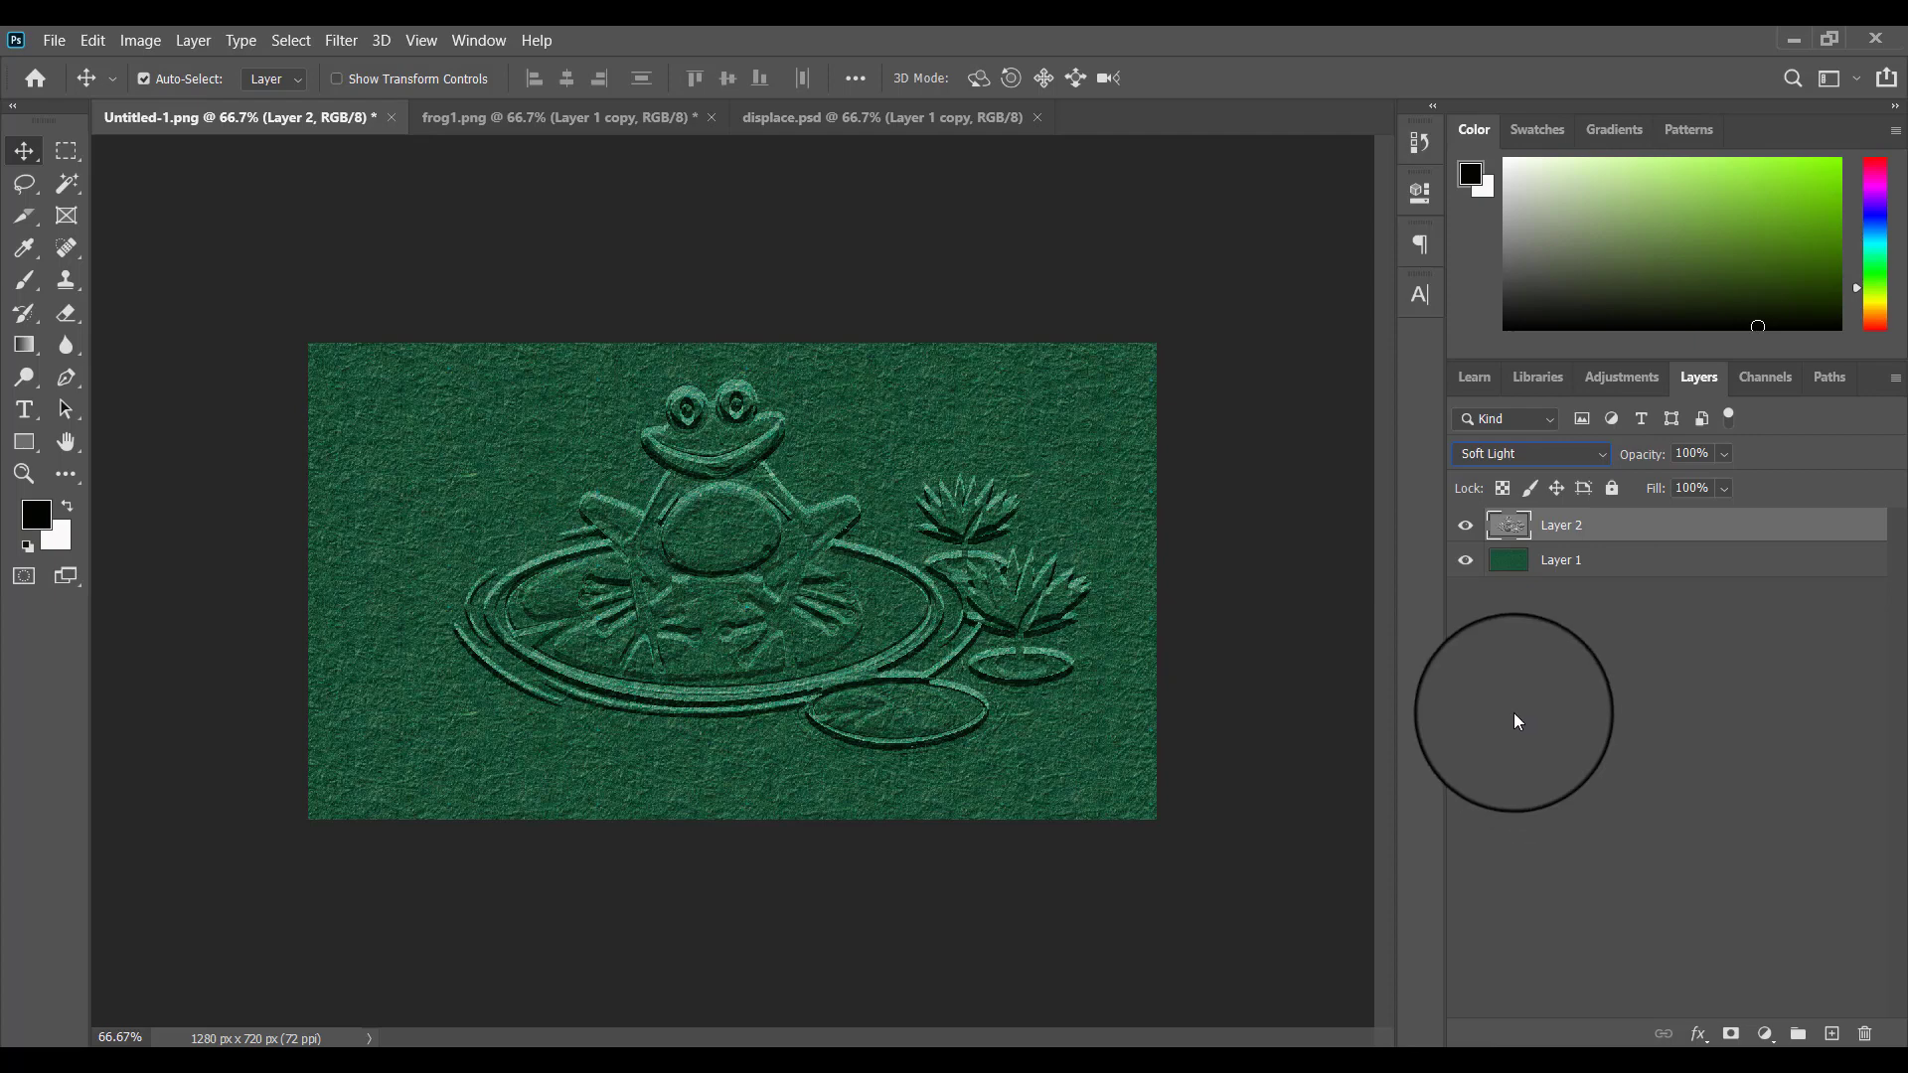
{"action": "left_click", "coordinate": [1591, 562]}
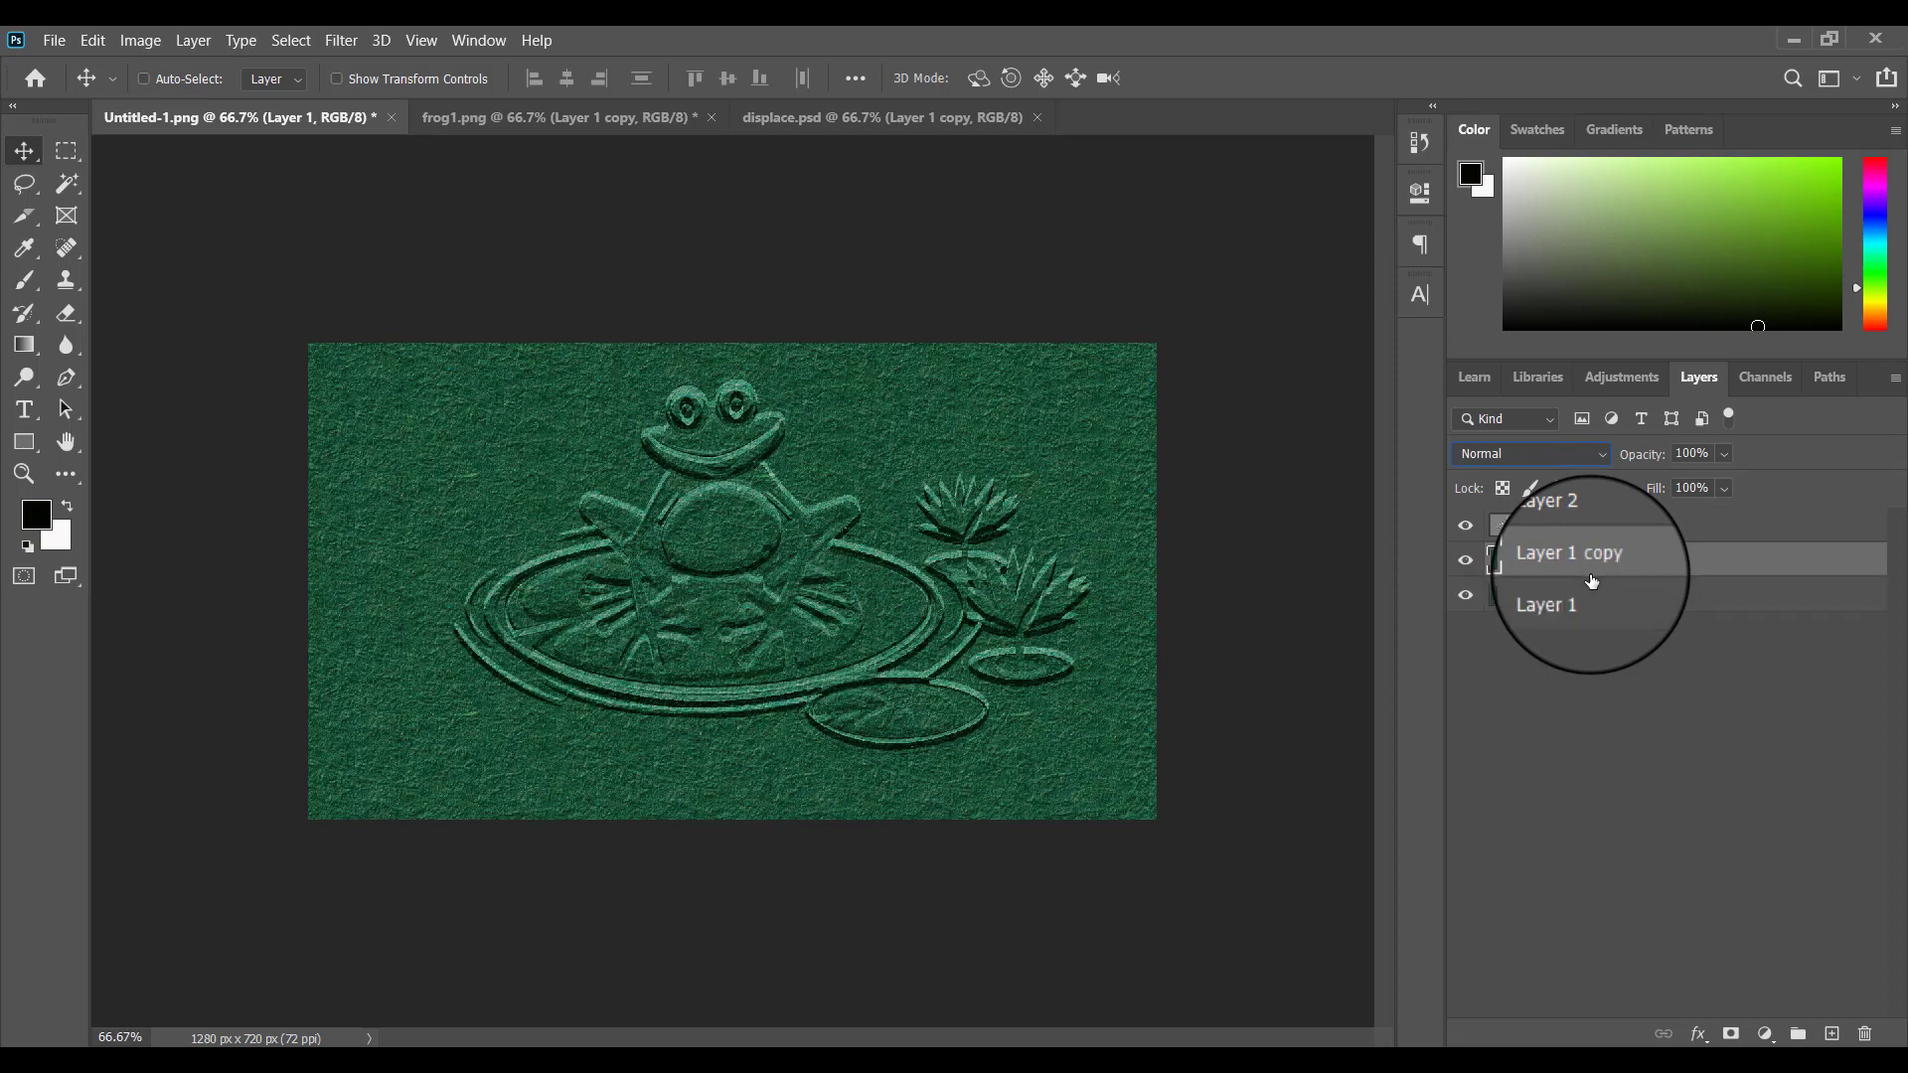
{"action": "left_click", "coordinate": [1591, 574], "text": "ctrl"}
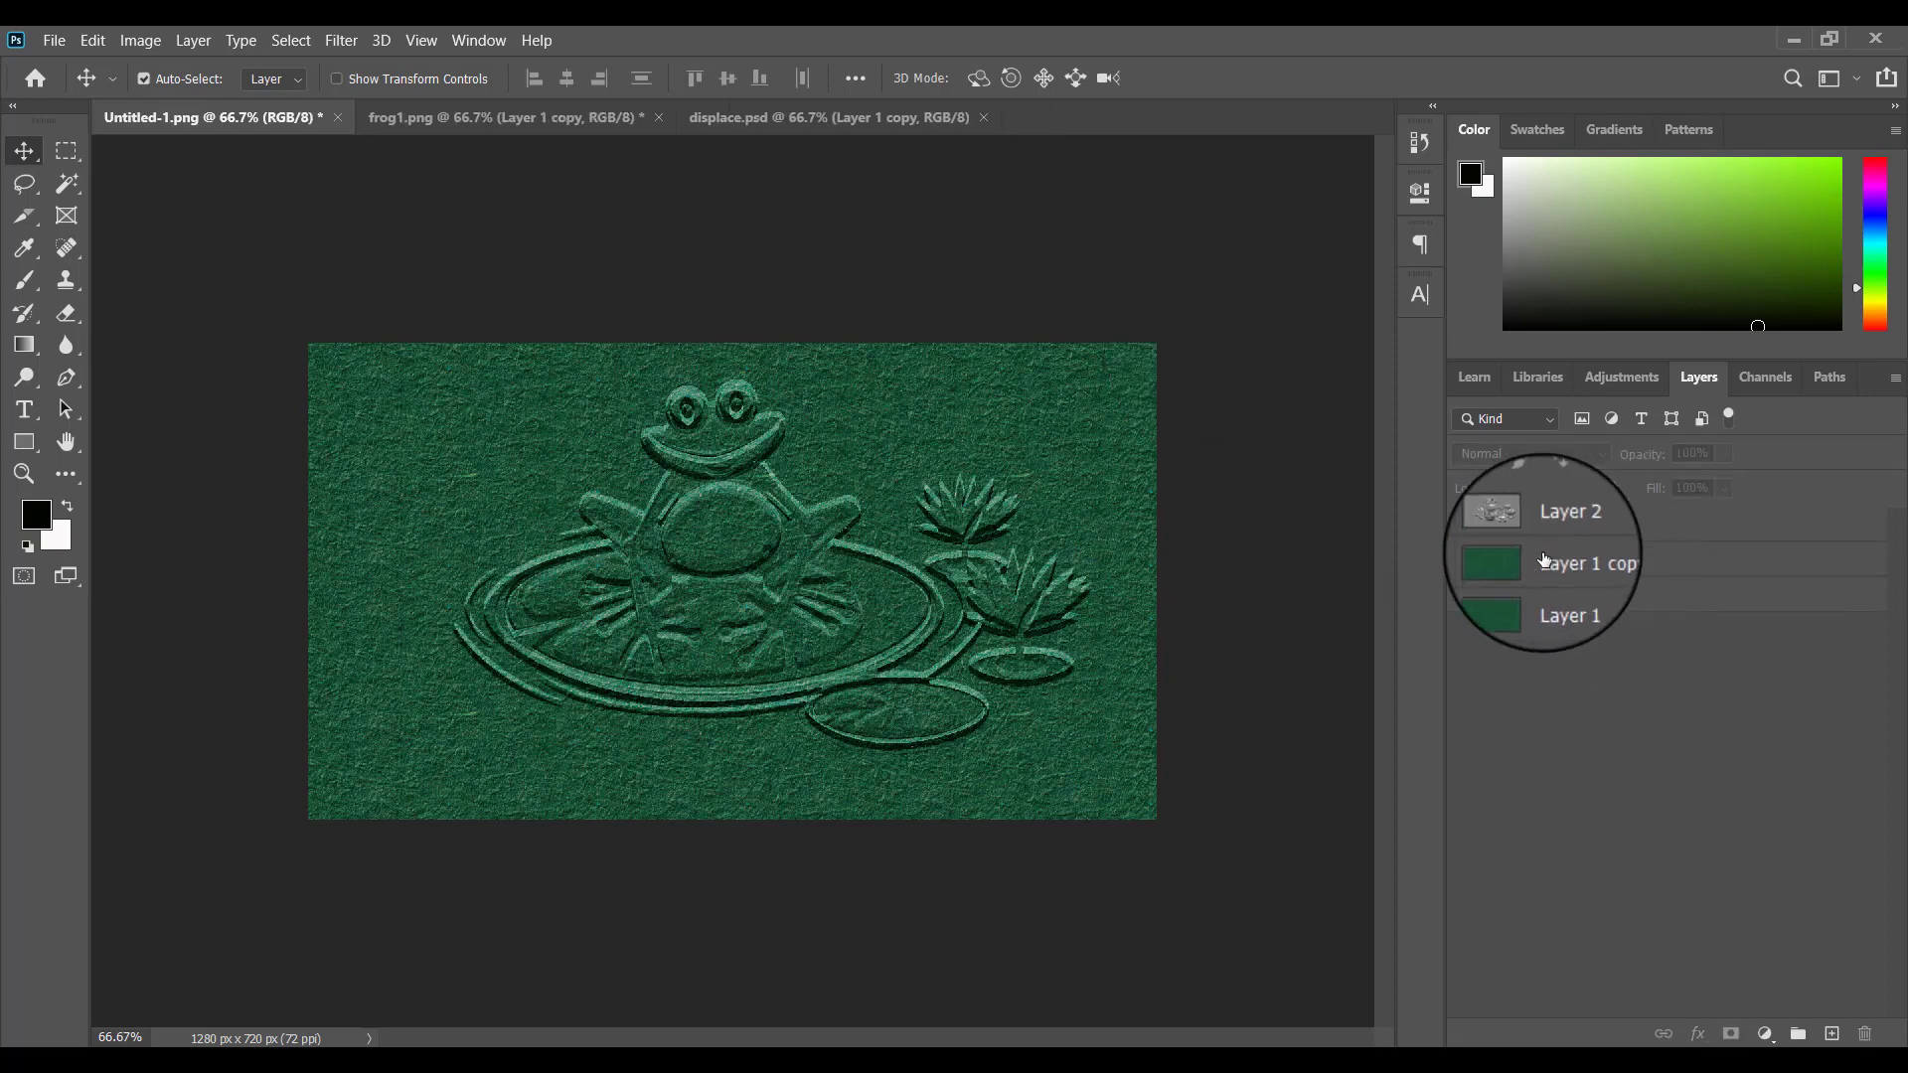
Displace Layer 1 copy using displace.psd as the map with default scale, then inspect by zooming.
{"action": "left_click", "coordinate": [1543, 561]}
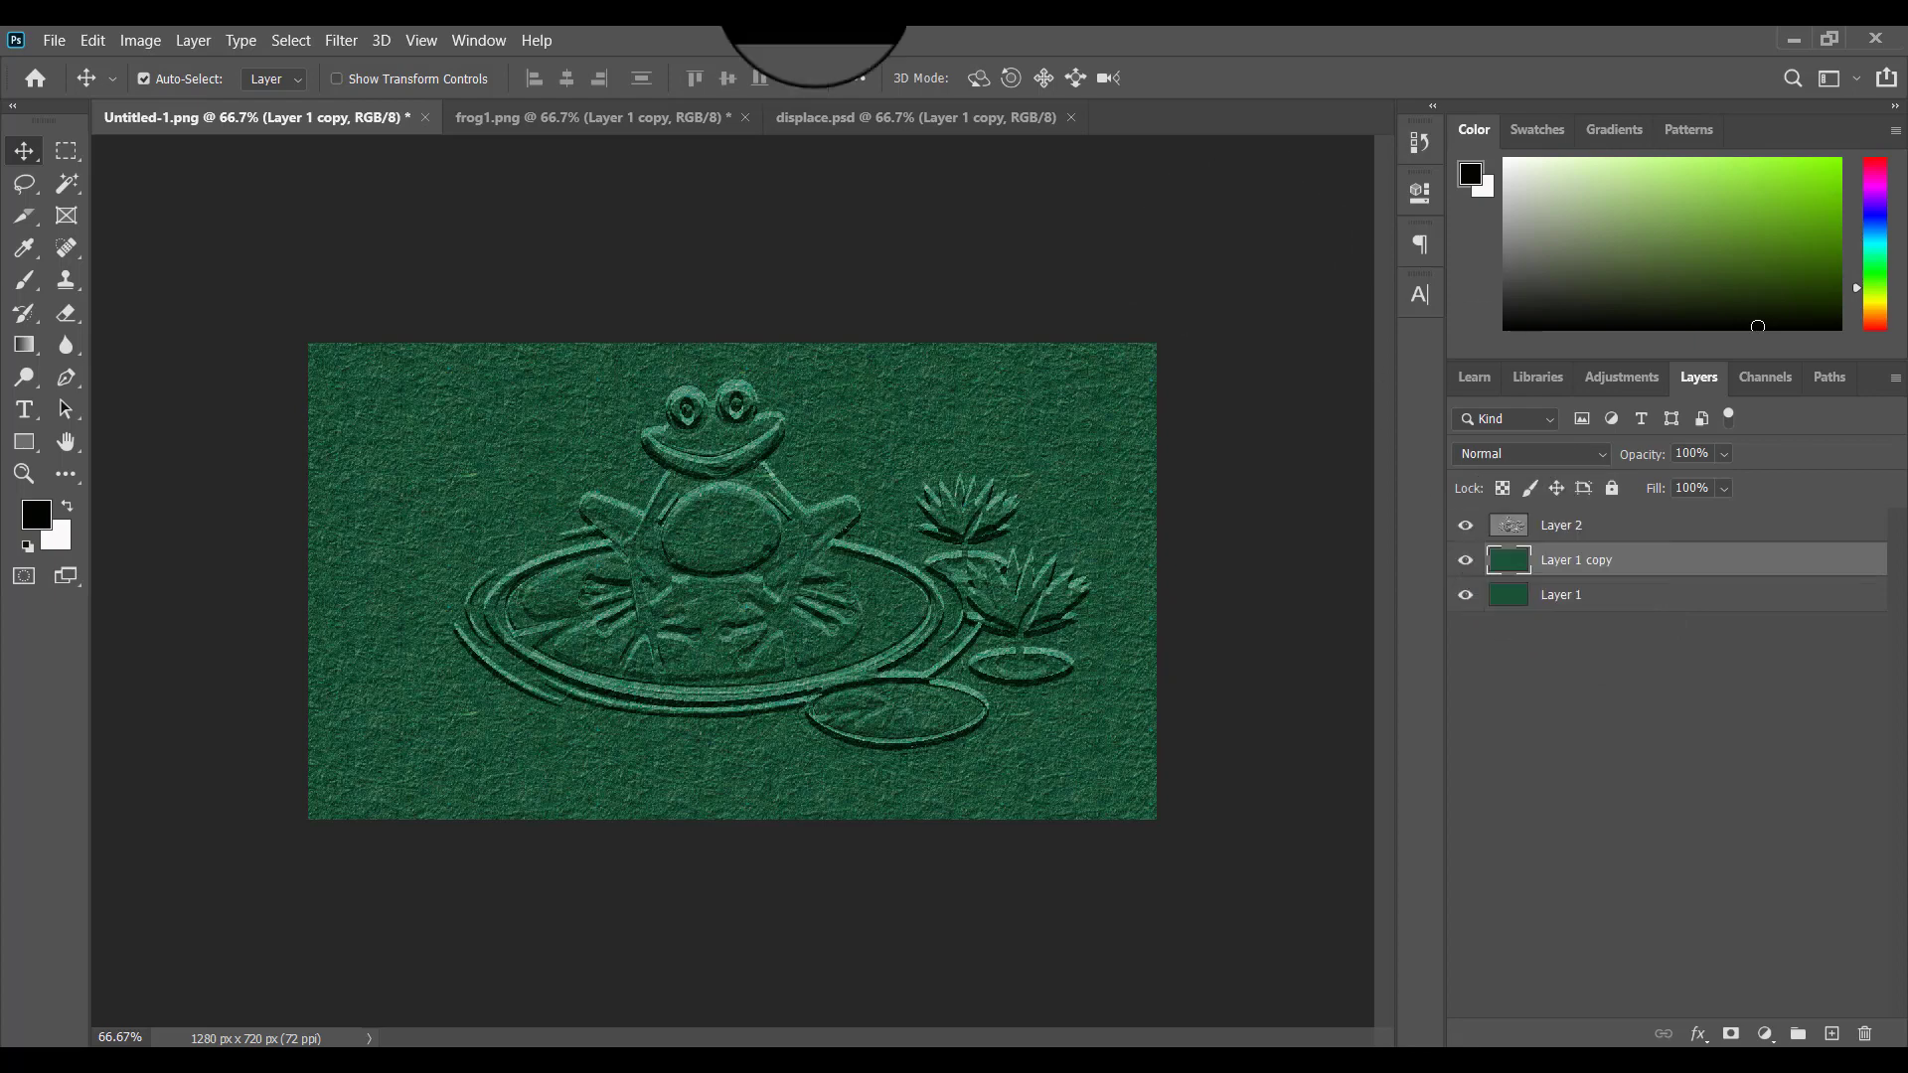
{"action": "left_click", "coordinate": [327, 41]}
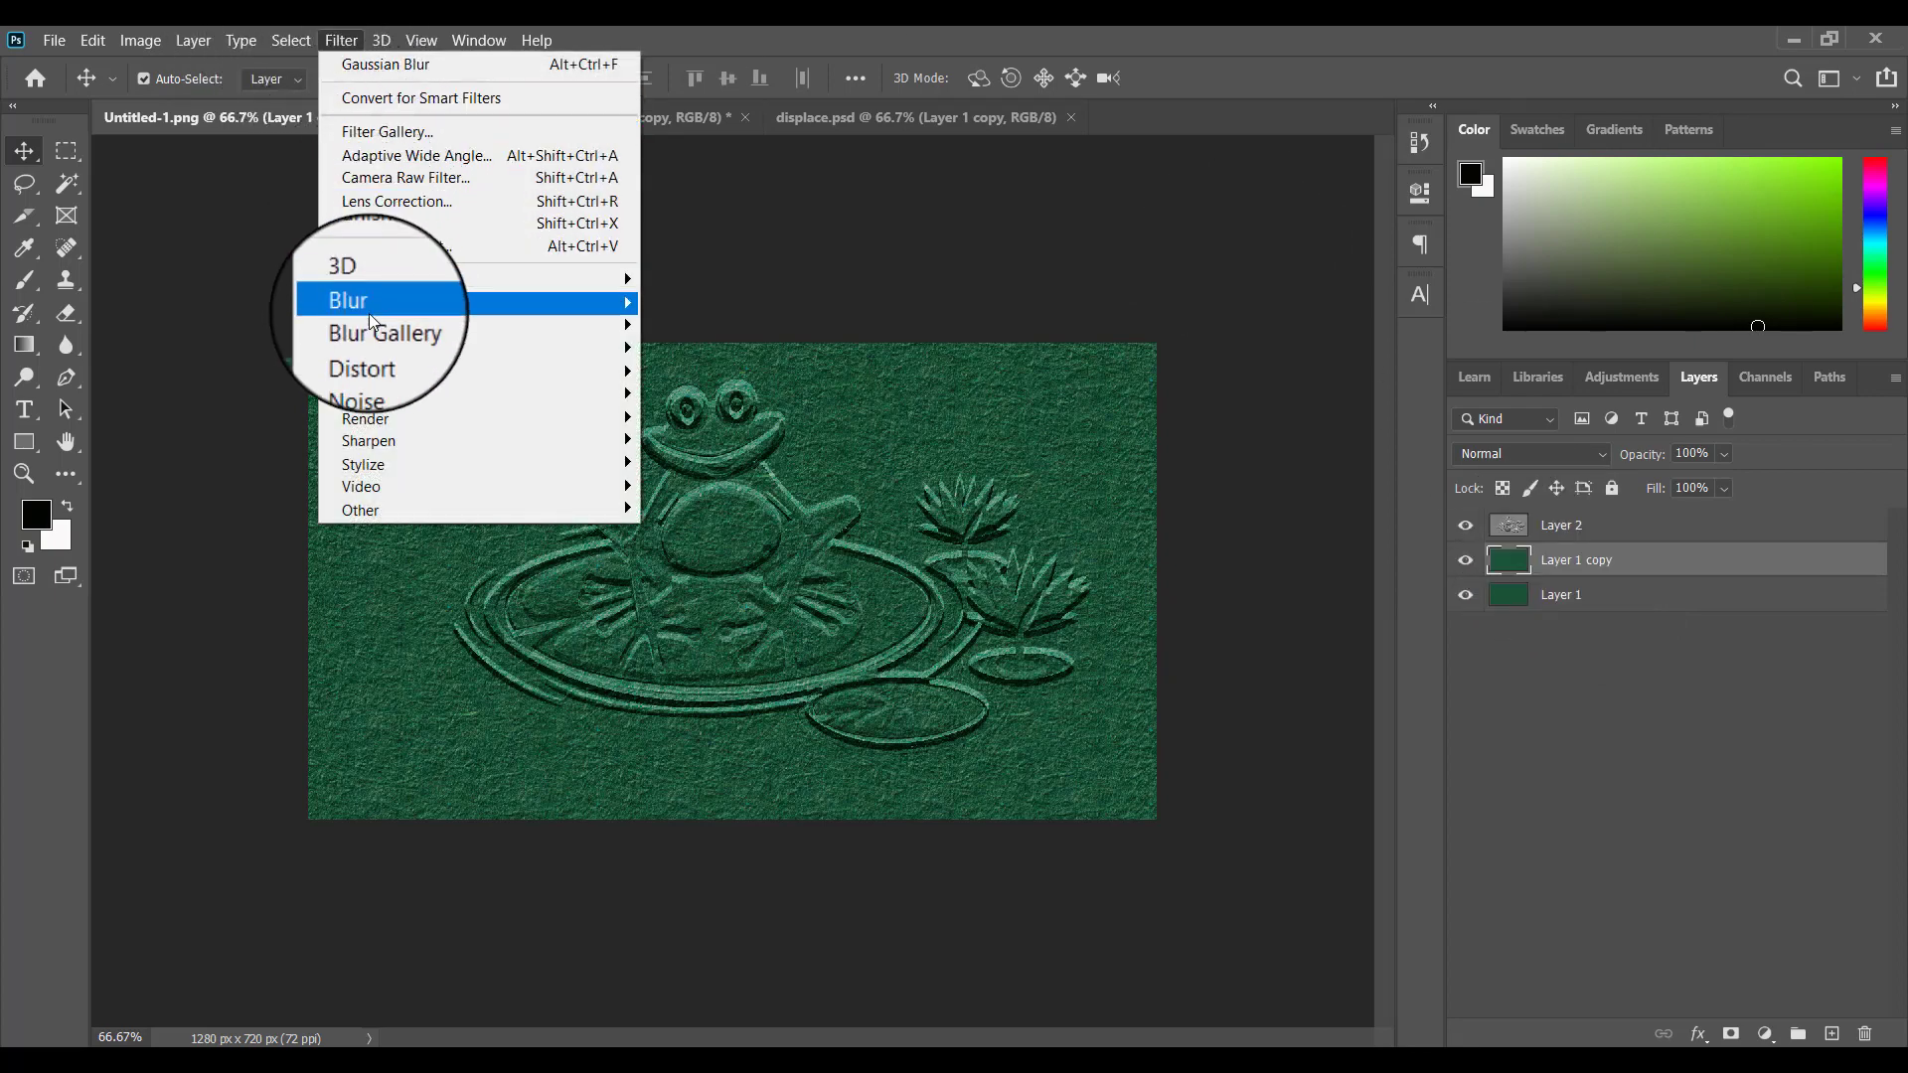
{"action": "mouse_move", "coordinate": [364, 349]}
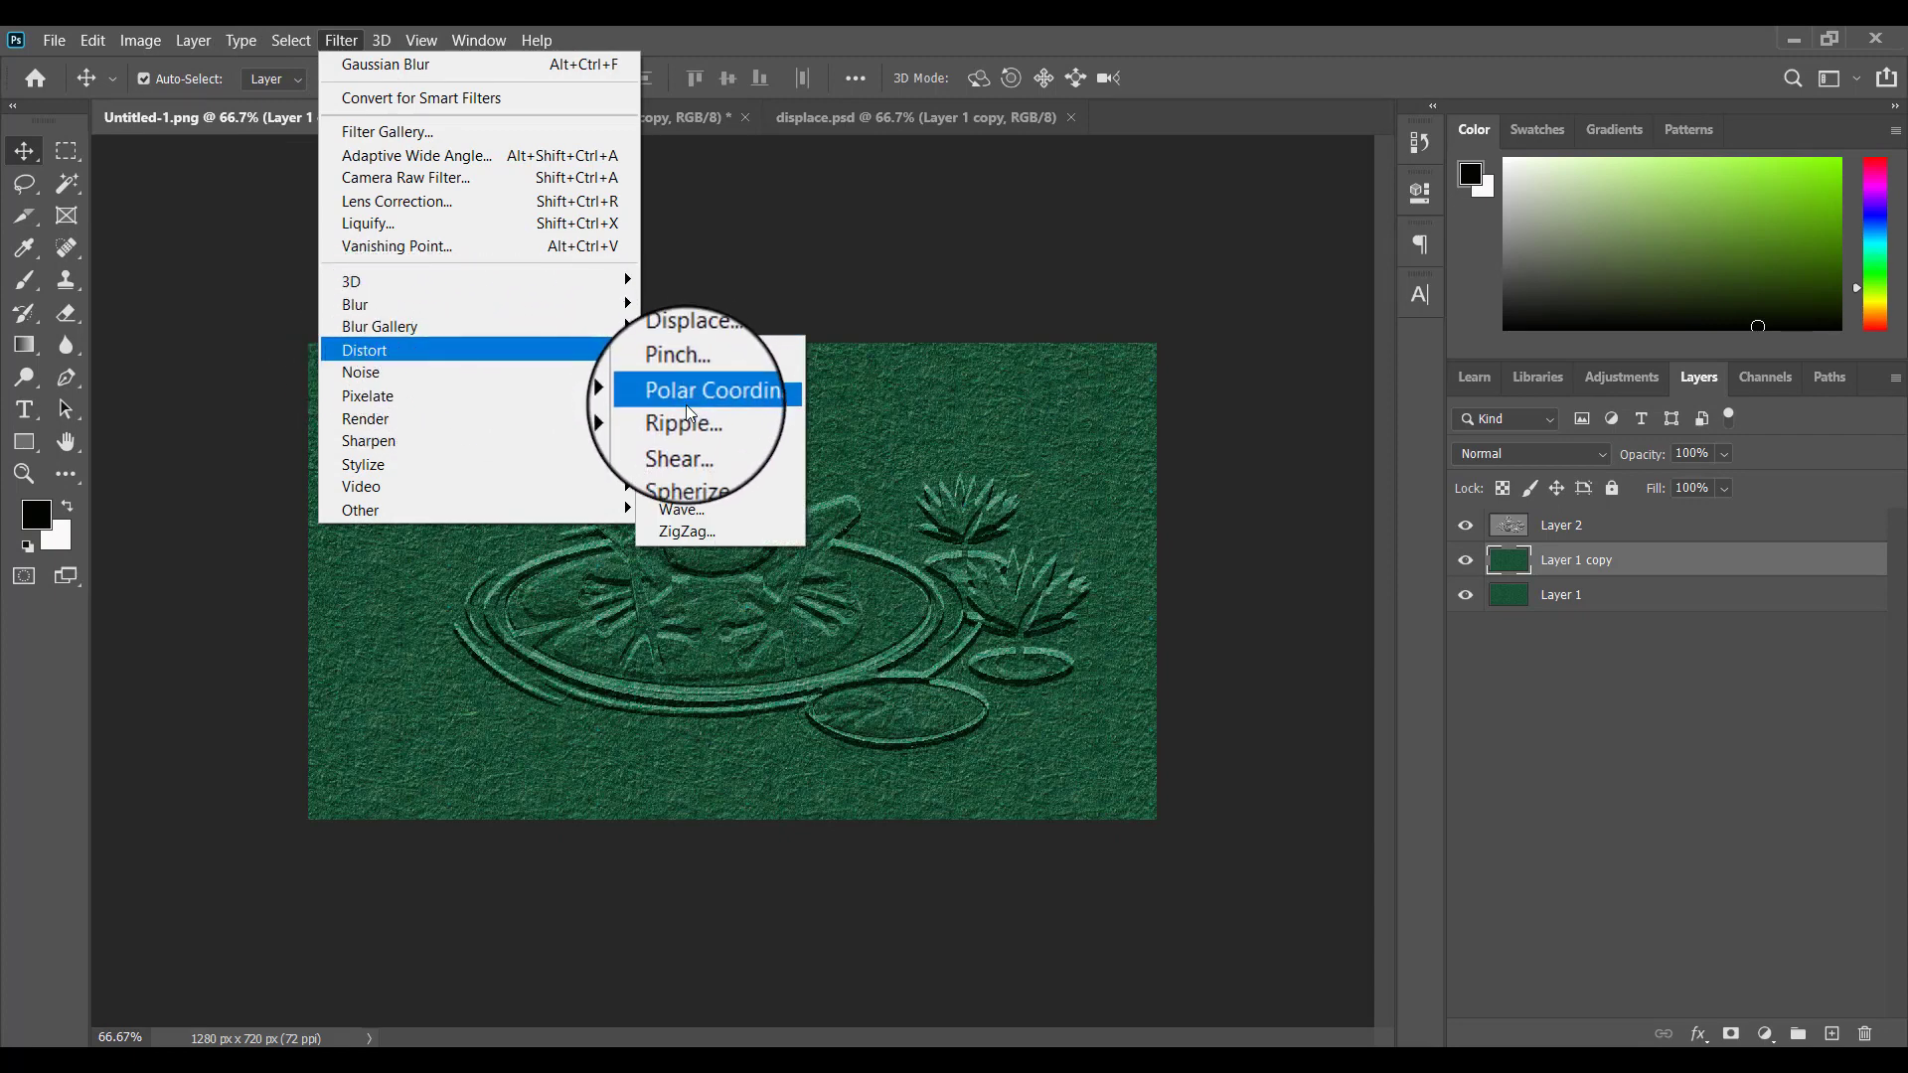
{"action": "left_click", "coordinate": [687, 350]}
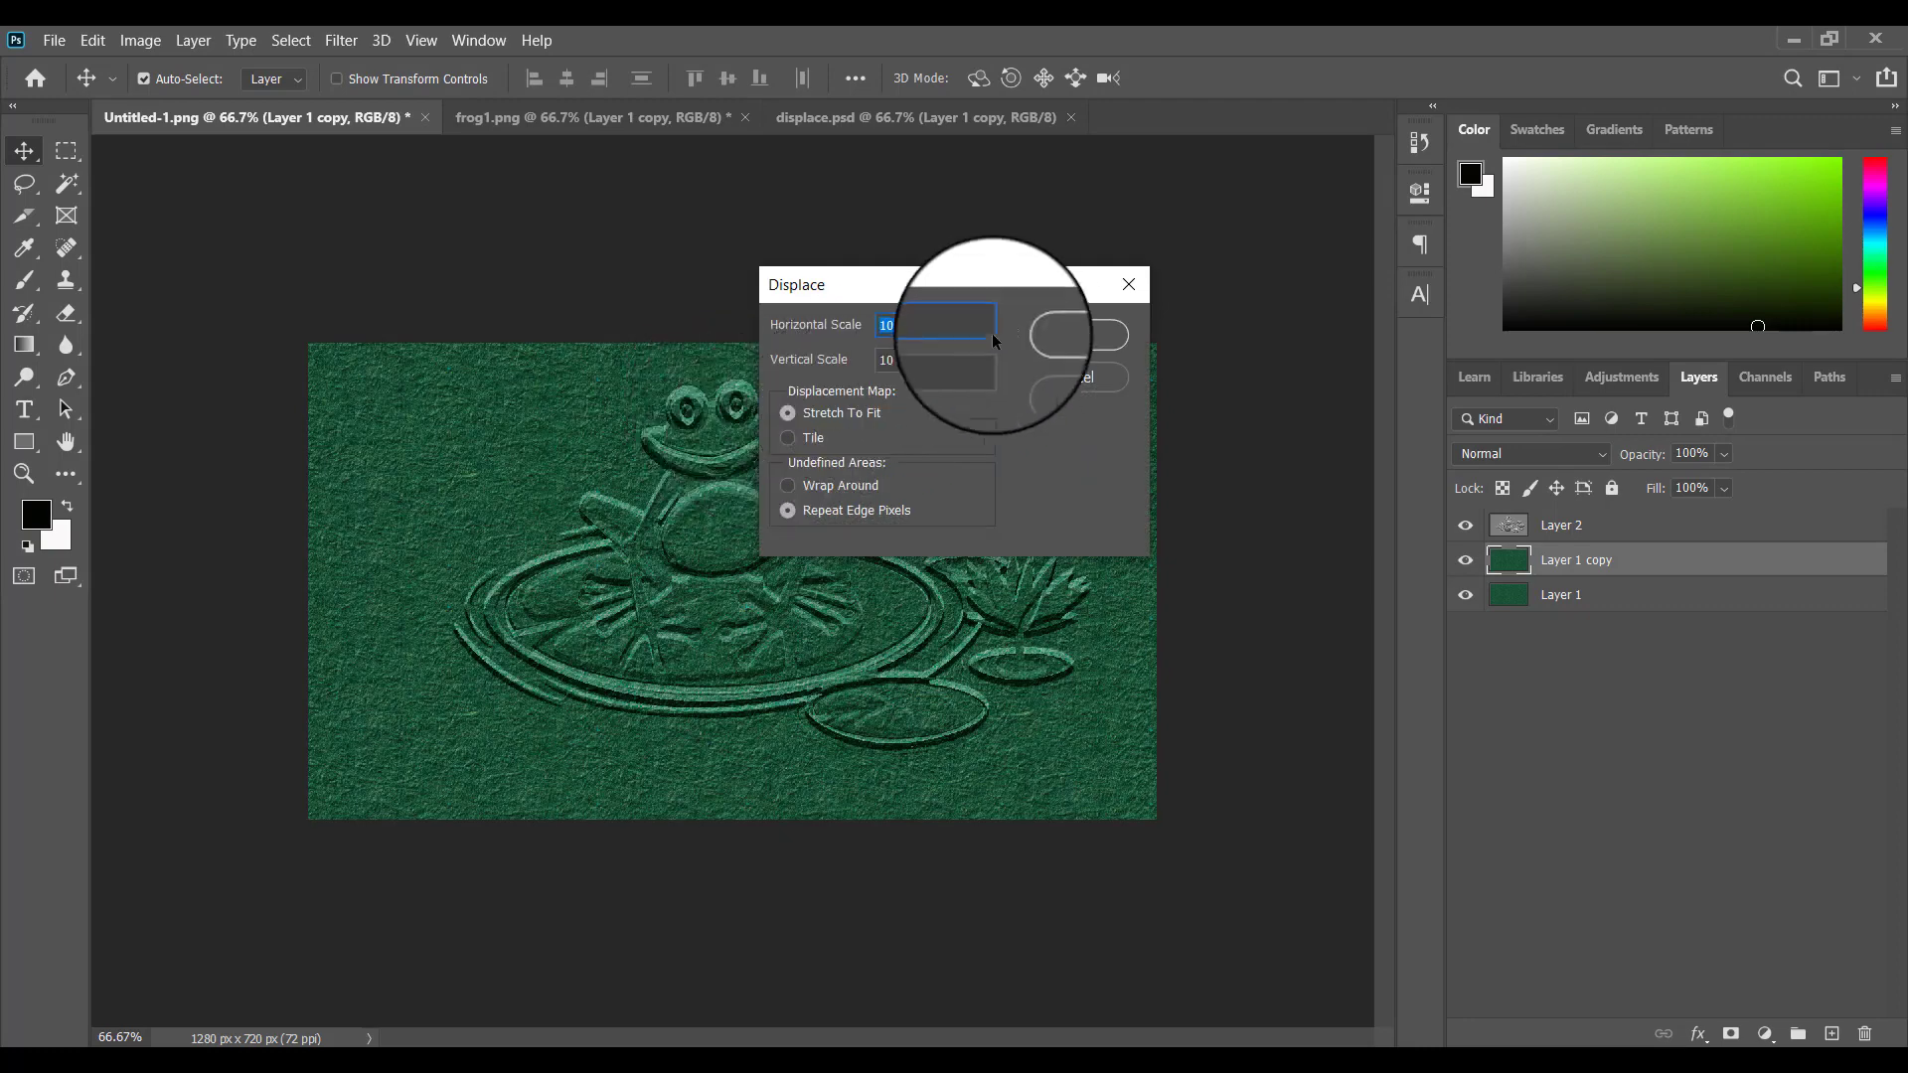
{"action": "left_click", "coordinate": [1072, 335]}
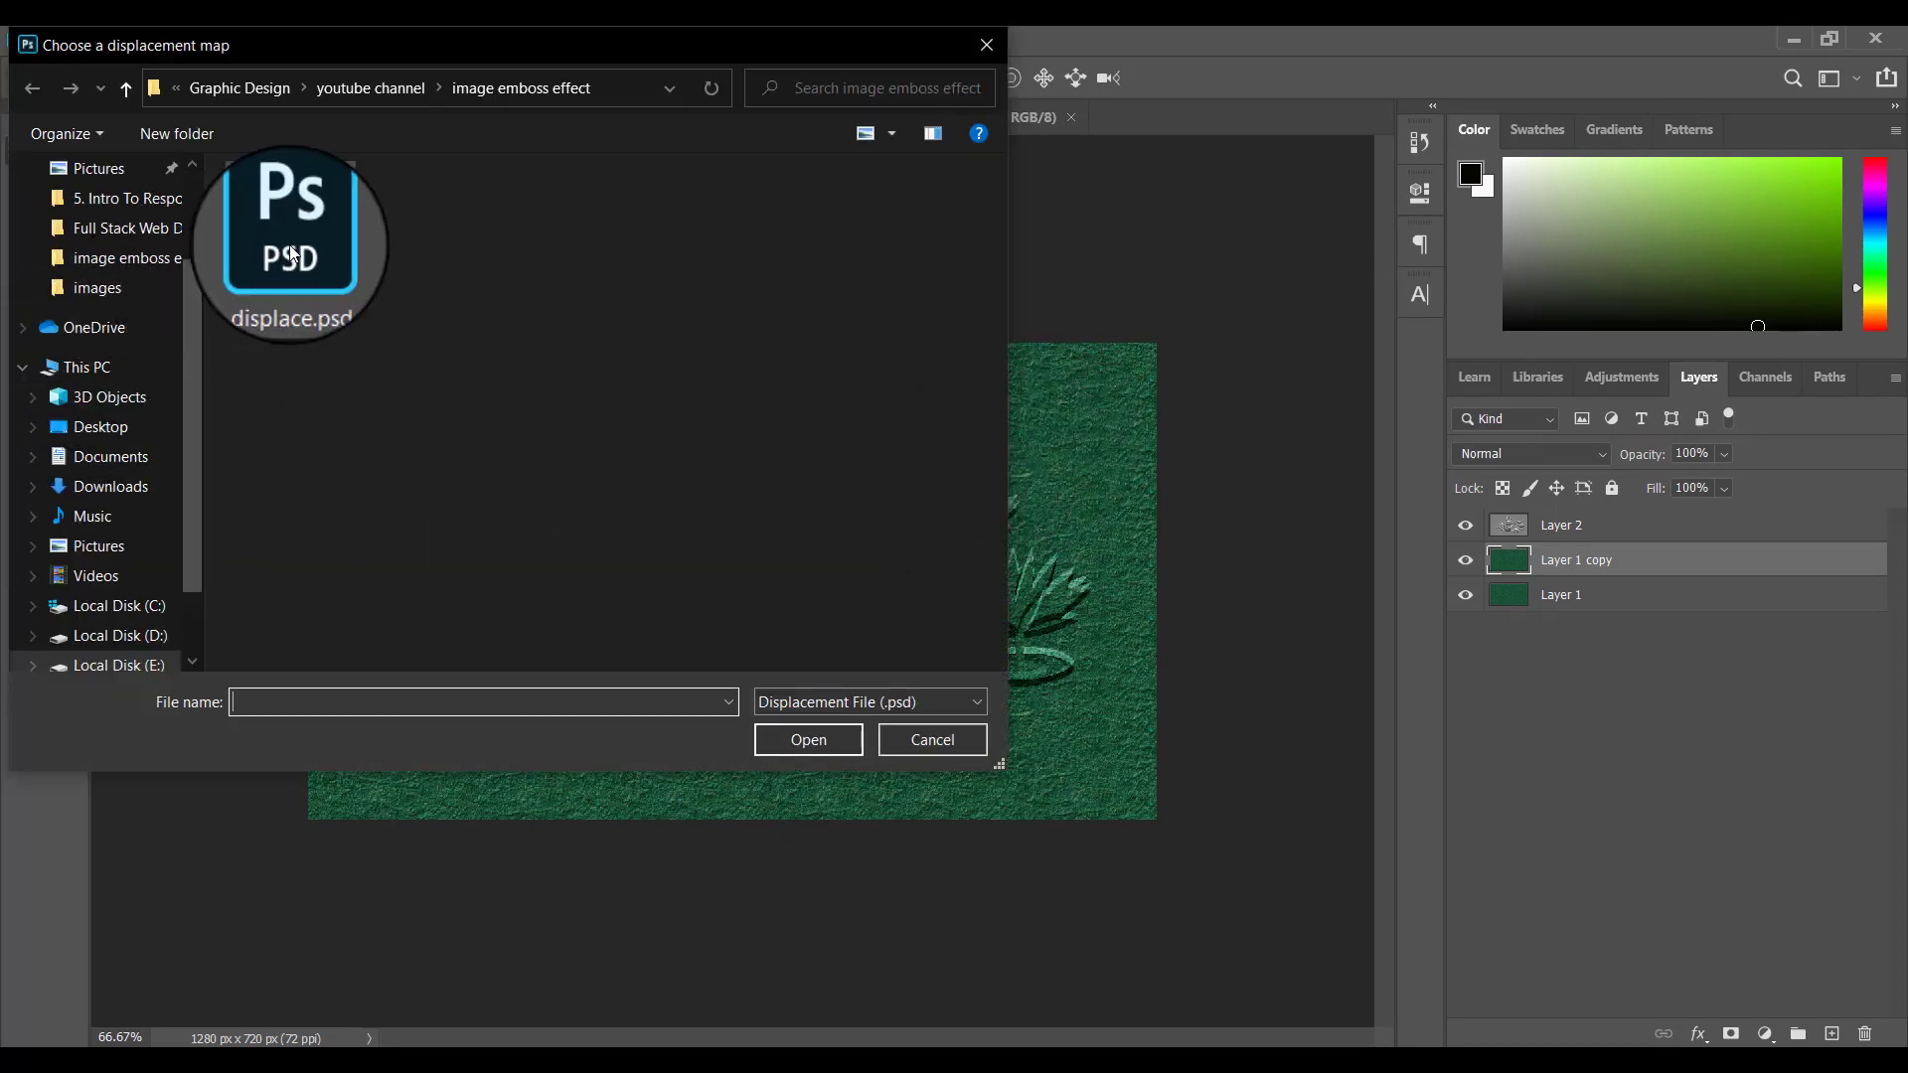
{"action": "left_click", "coordinate": [290, 245]}
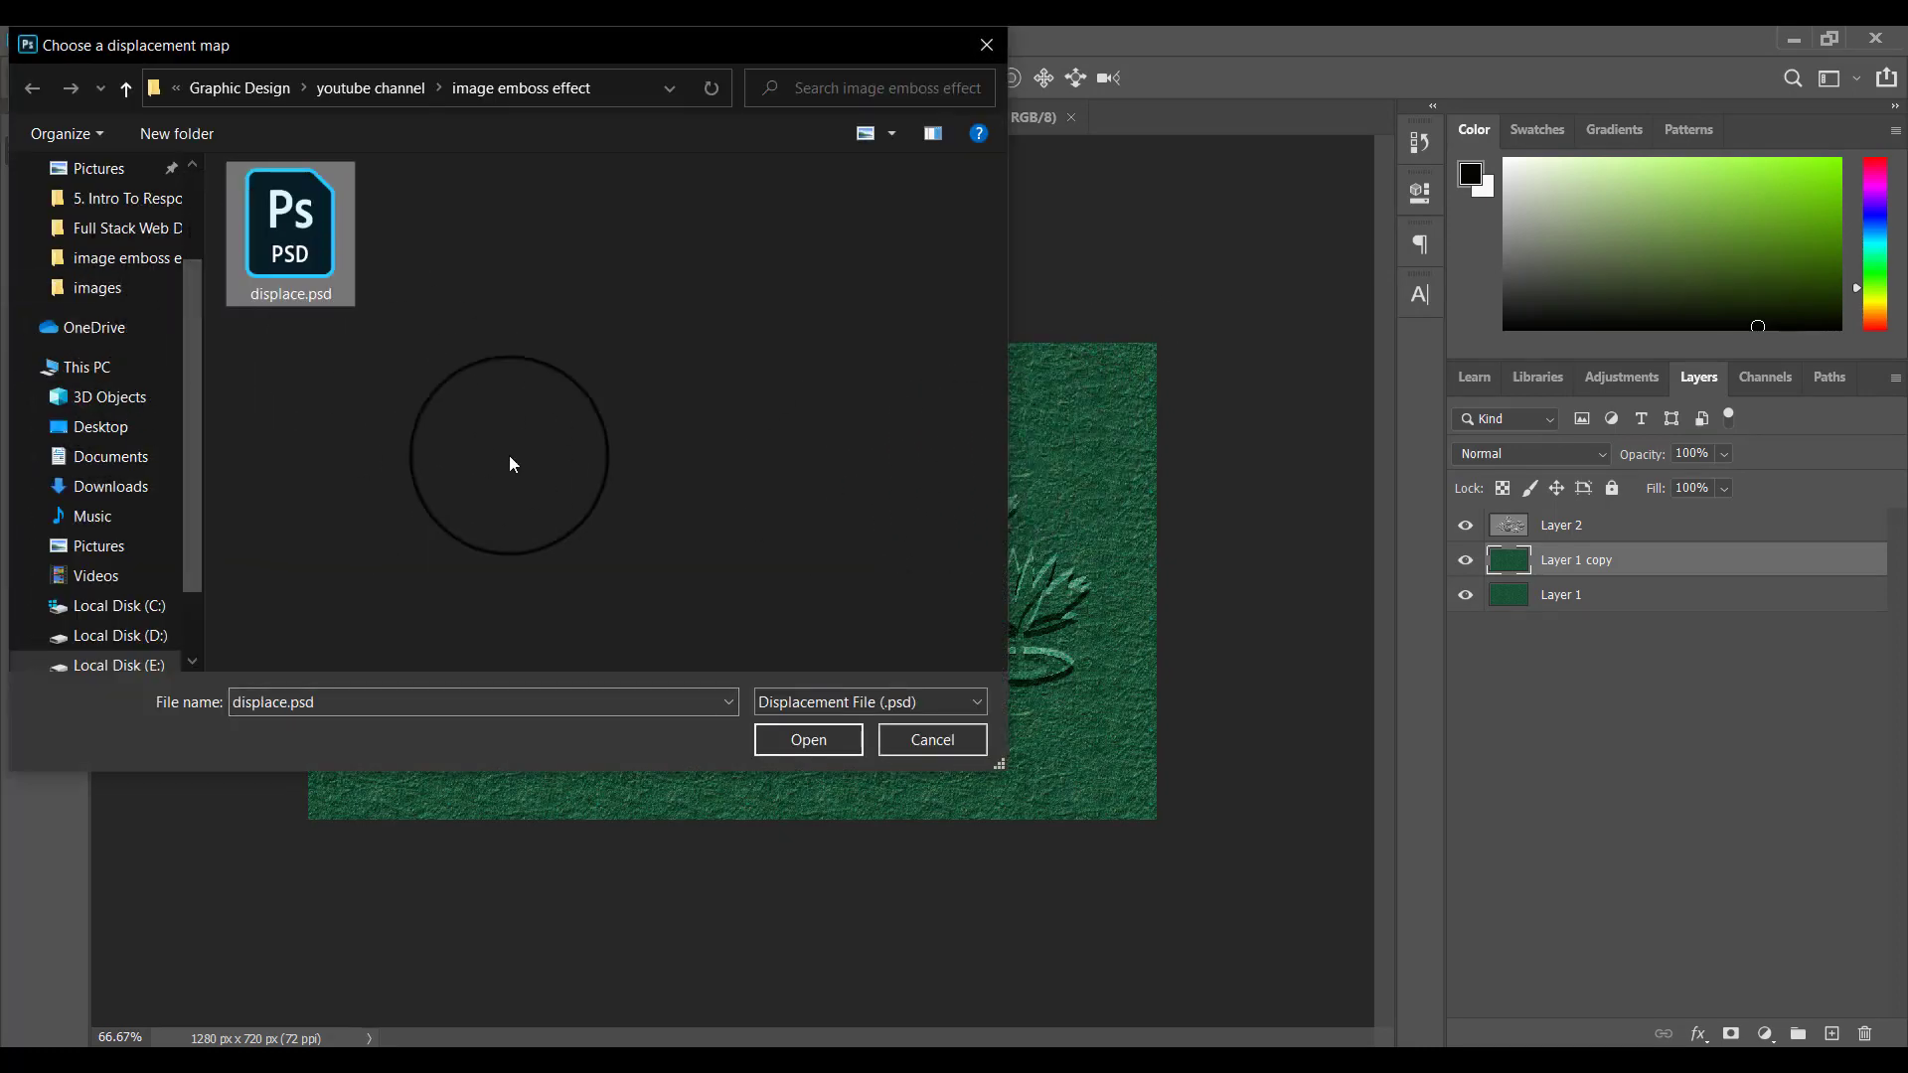
{"action": "left_click", "coordinate": [778, 740]}
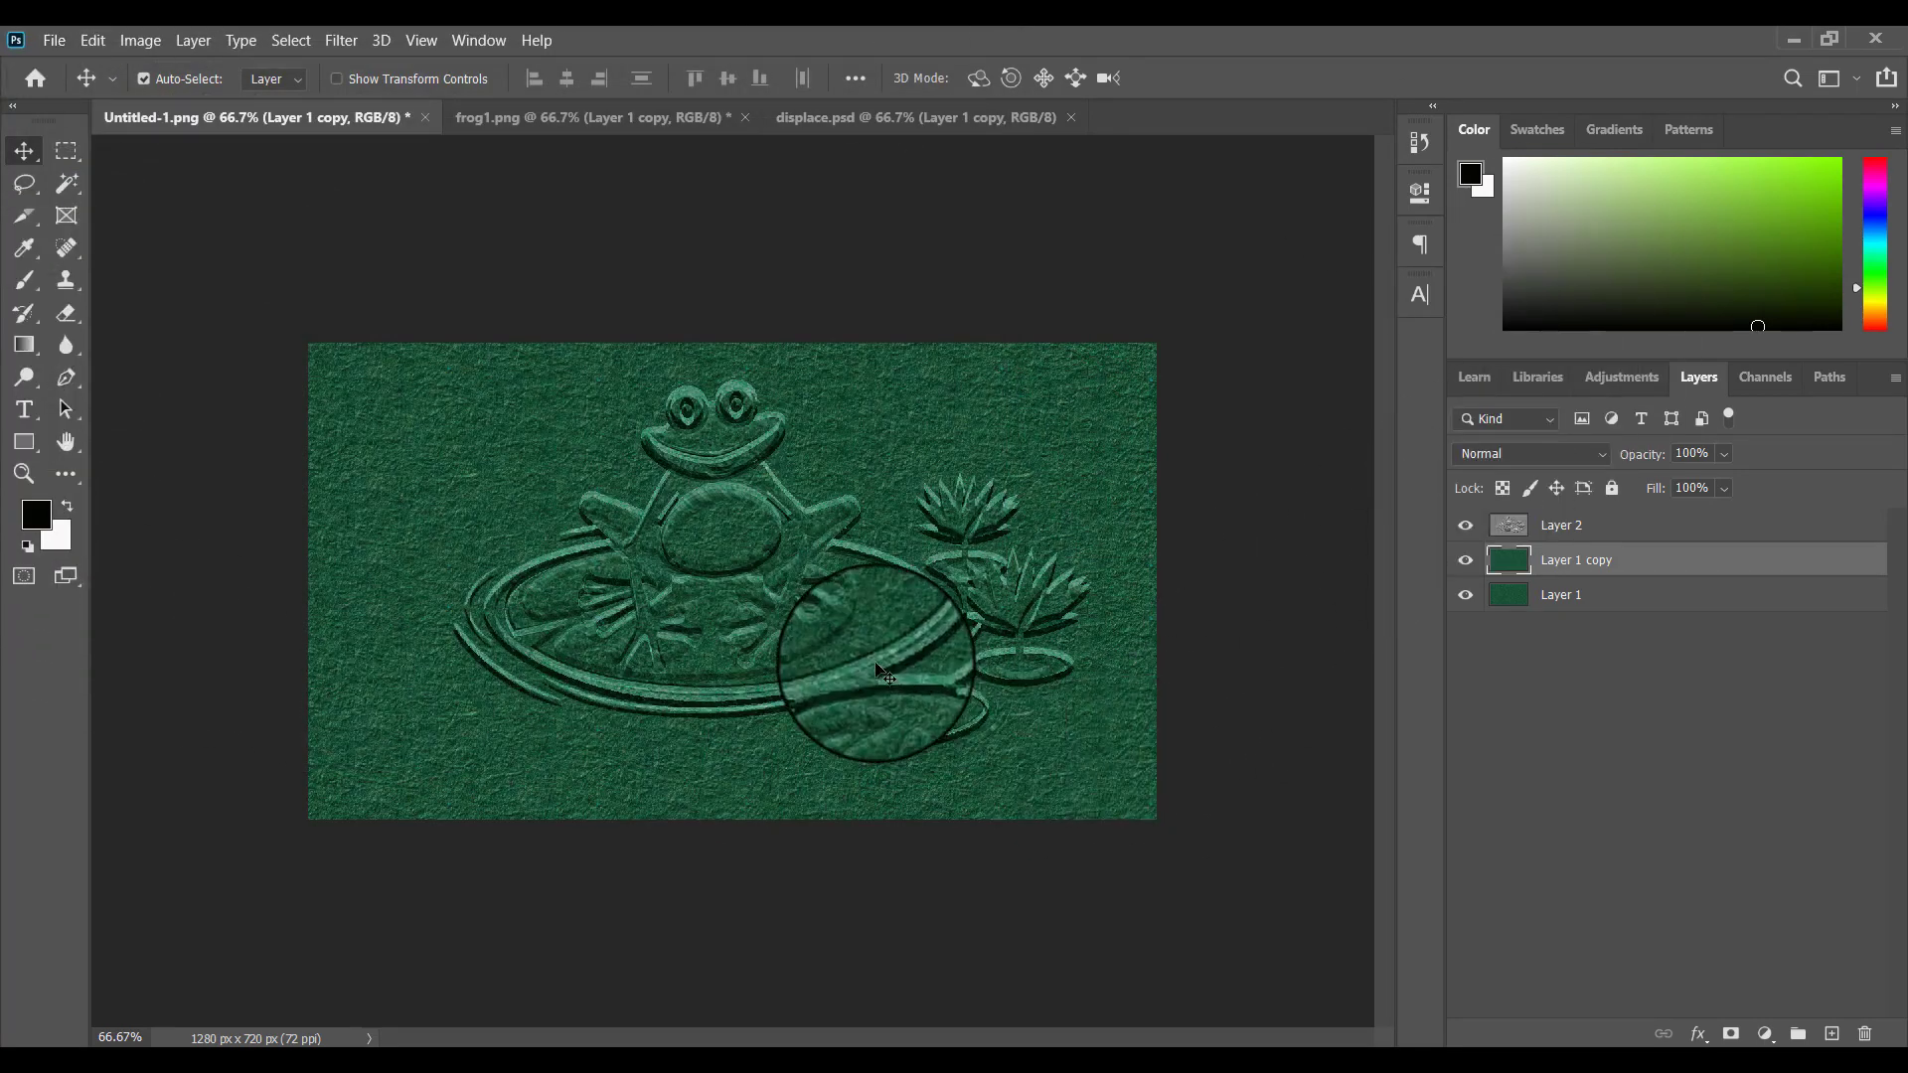
{"action": "key", "text": "ctrl+1"}
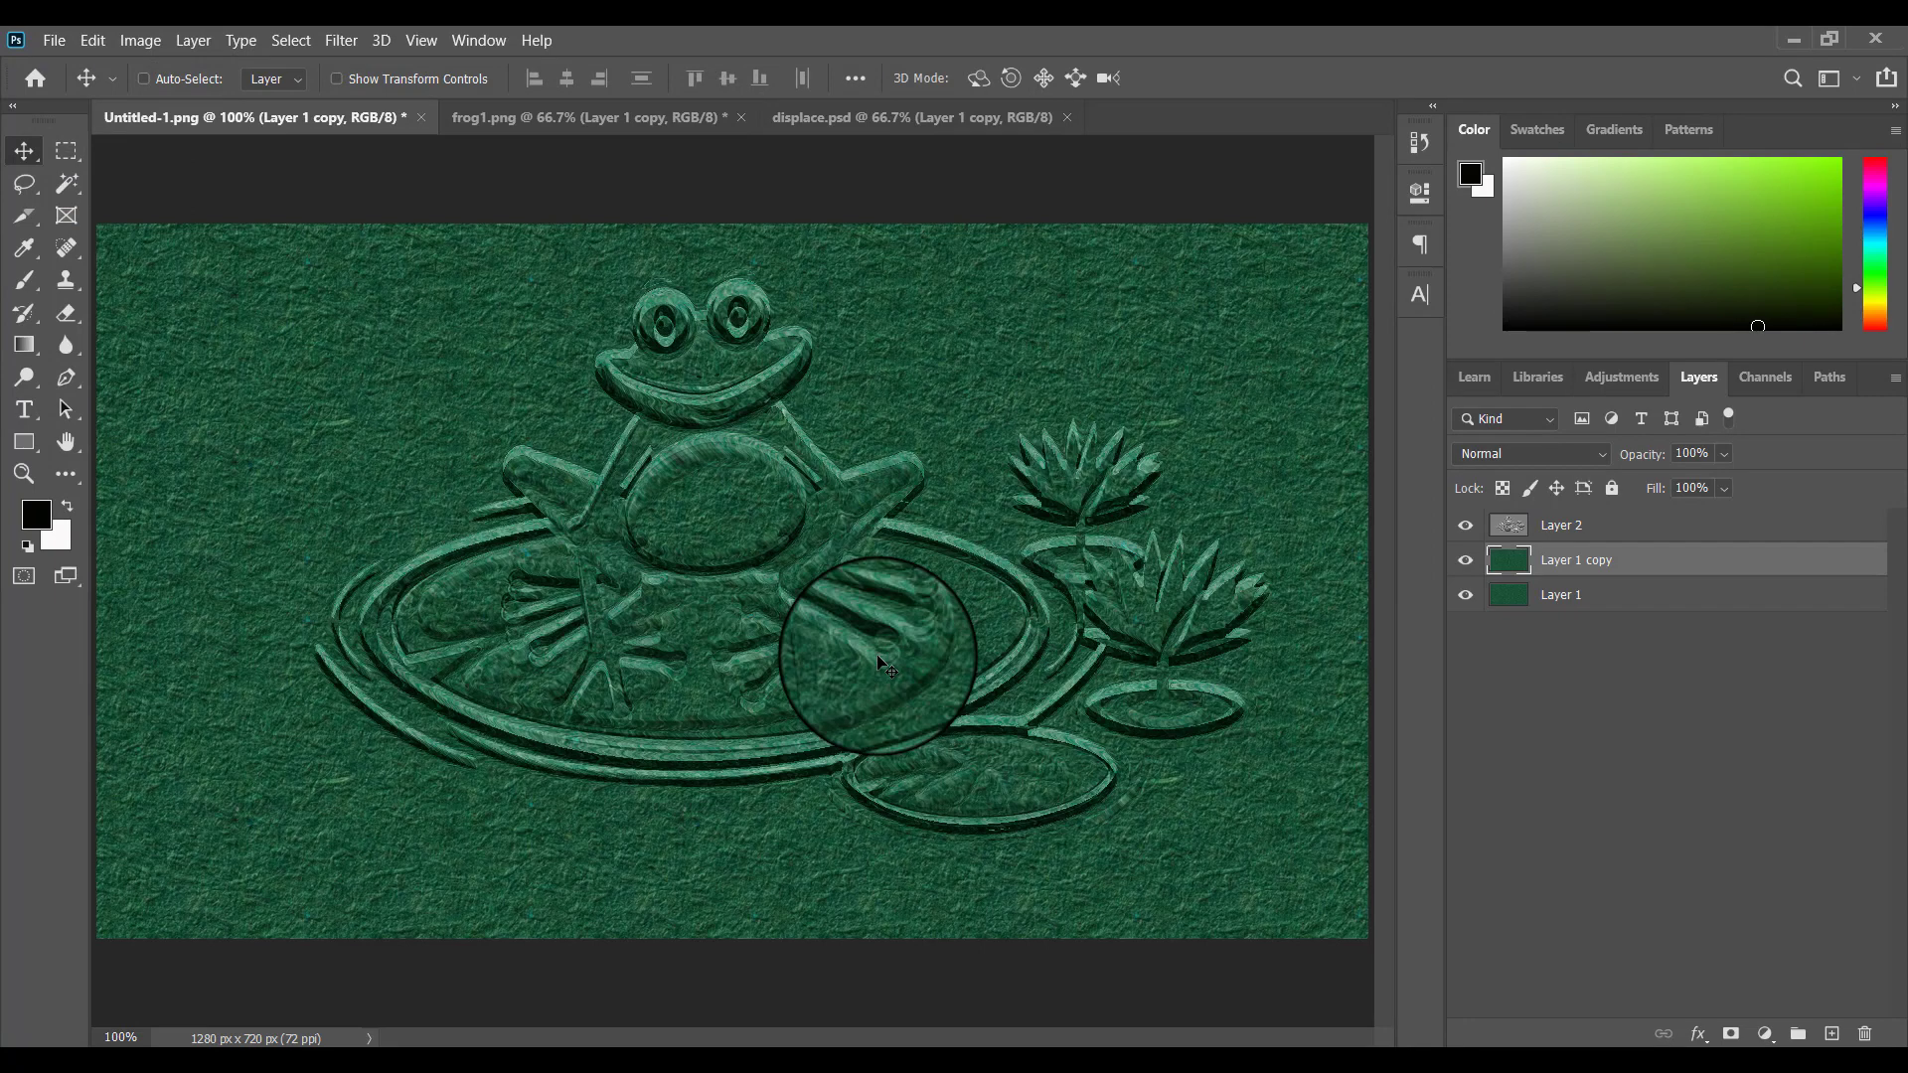
{"action": "key", "text": "ctrl+minus"}
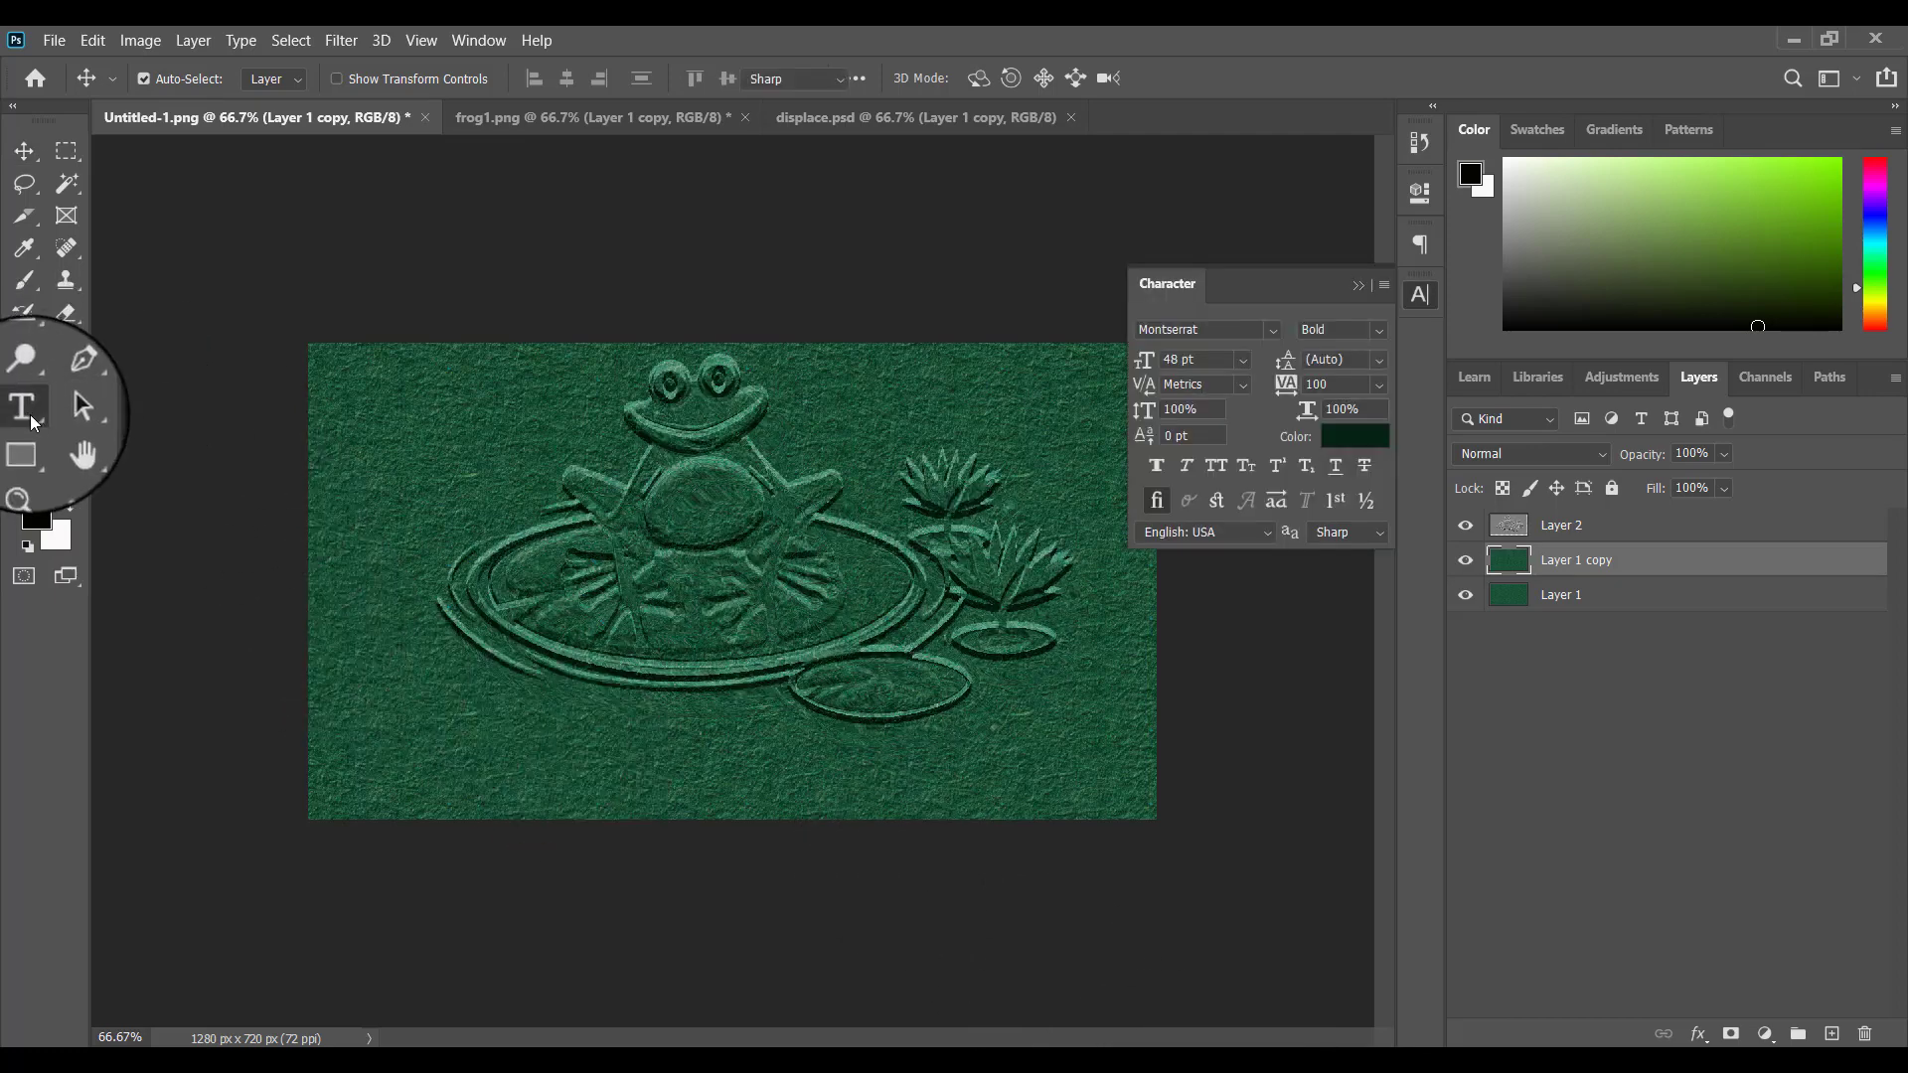
Place a text layer below the frog with the text colour set to dark green #020d08.
{"action": "left_click", "coordinate": [24, 410]}
{"action": "left_click", "coordinate": [648, 773]}
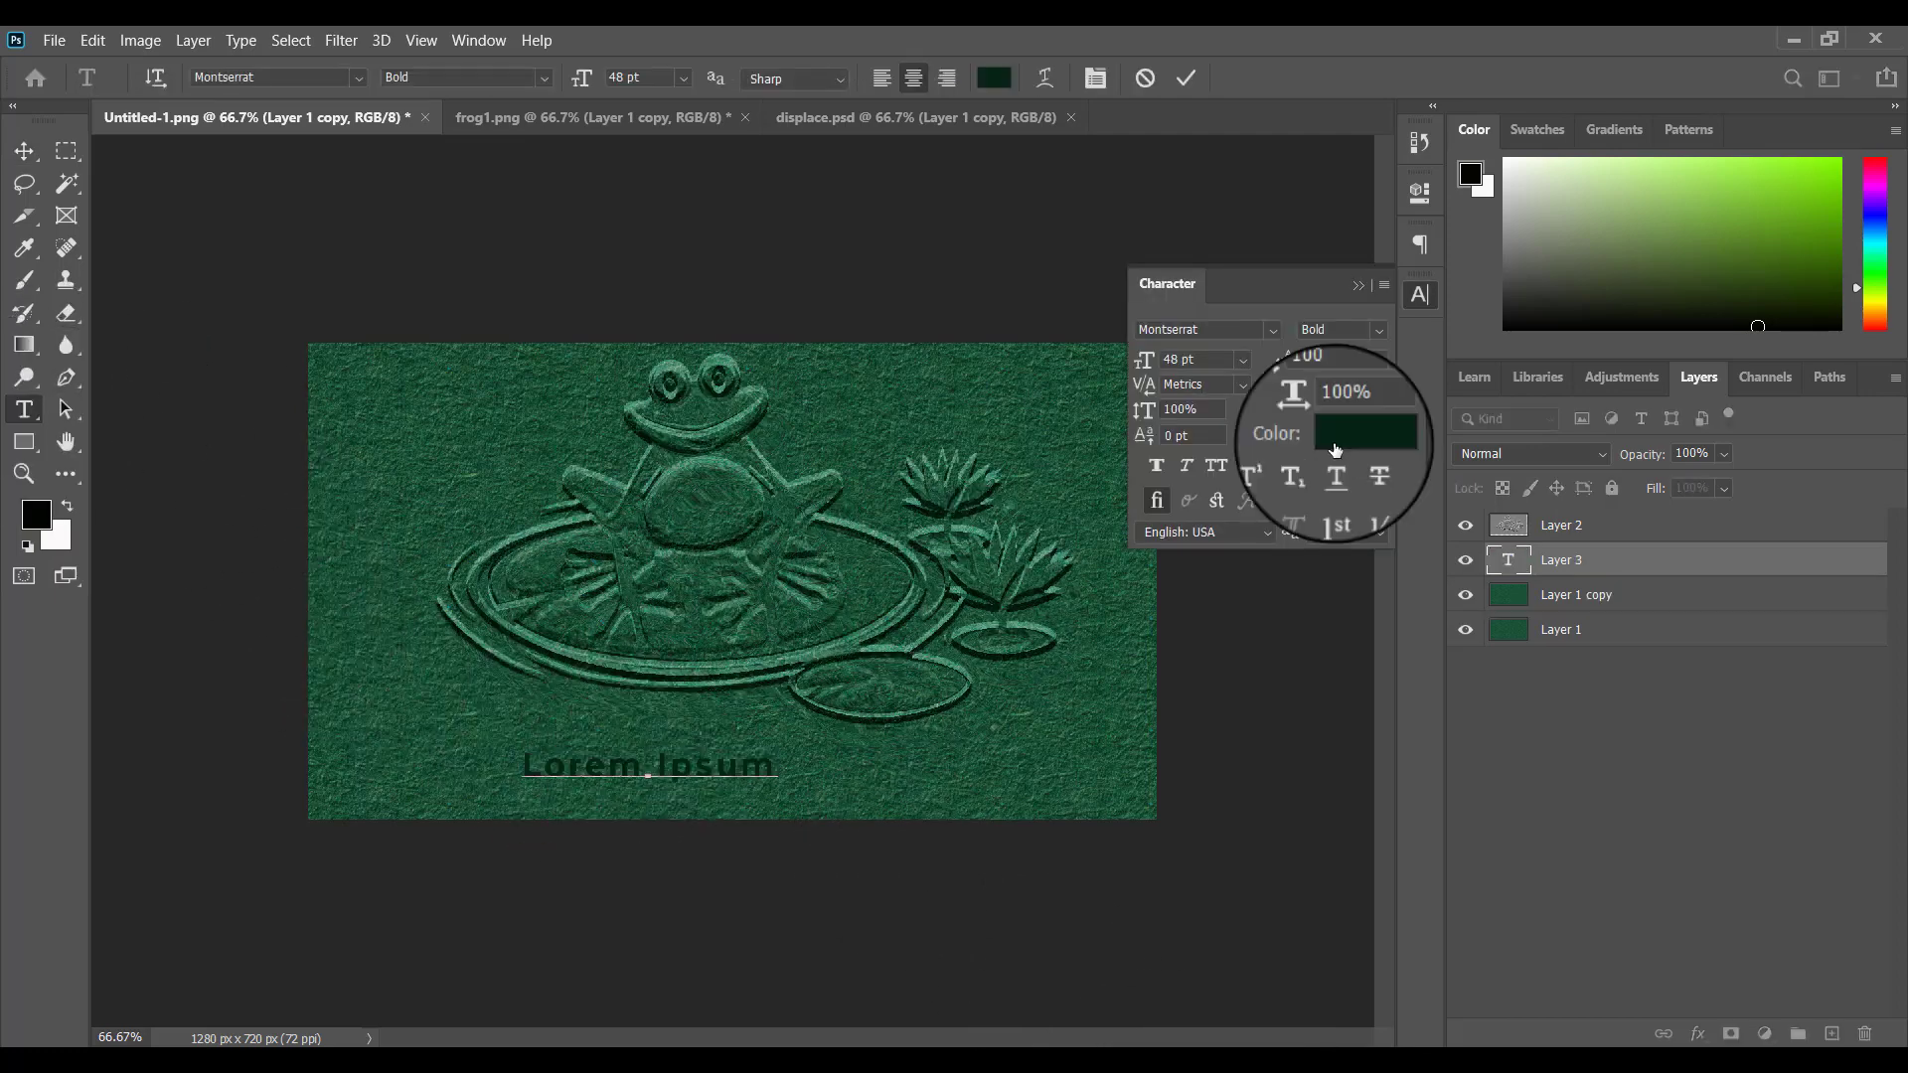
{"action": "left_click", "coordinate": [1354, 437]}
{"action": "left_click", "coordinate": [893, 536]}
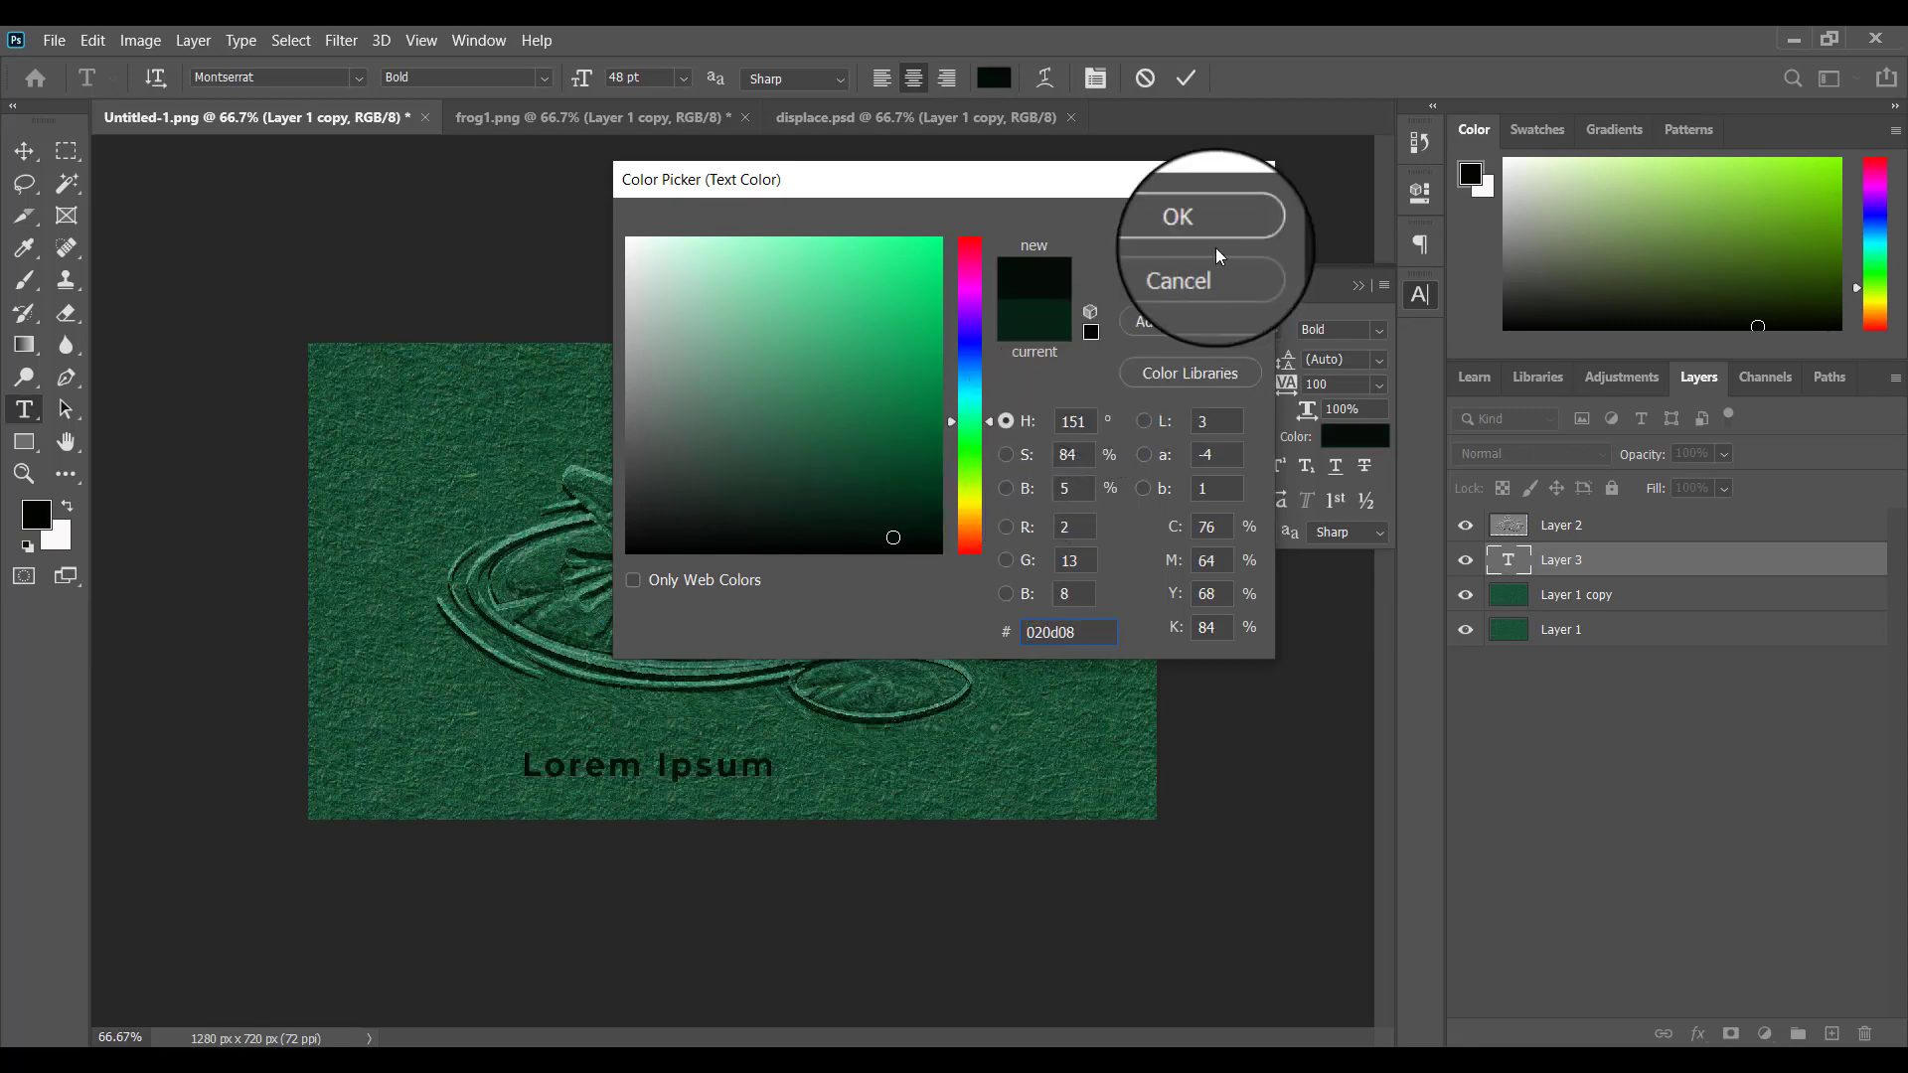
{"action": "key", "text": "Return"}
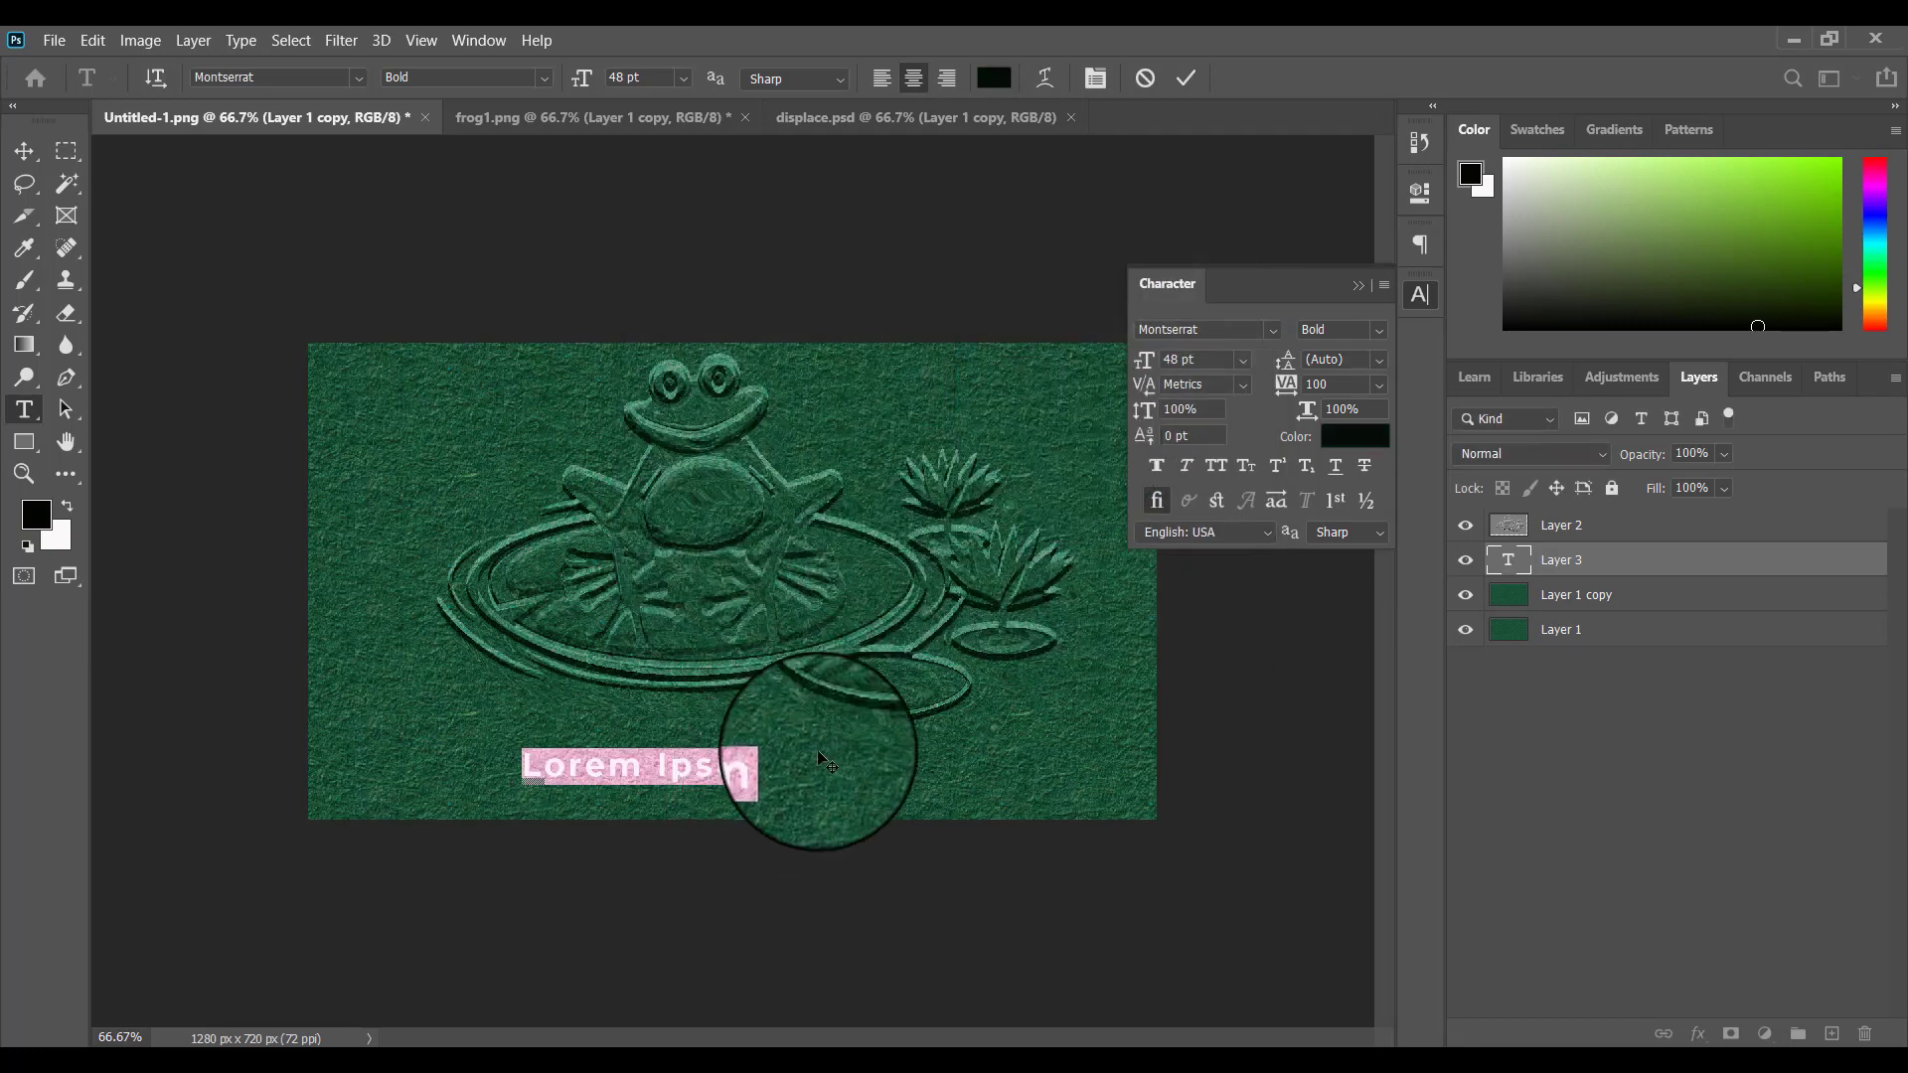
Replace the placeholder text with 'Photo Emboss Effect'.
{"action": "key", "text": "BackSpace"}
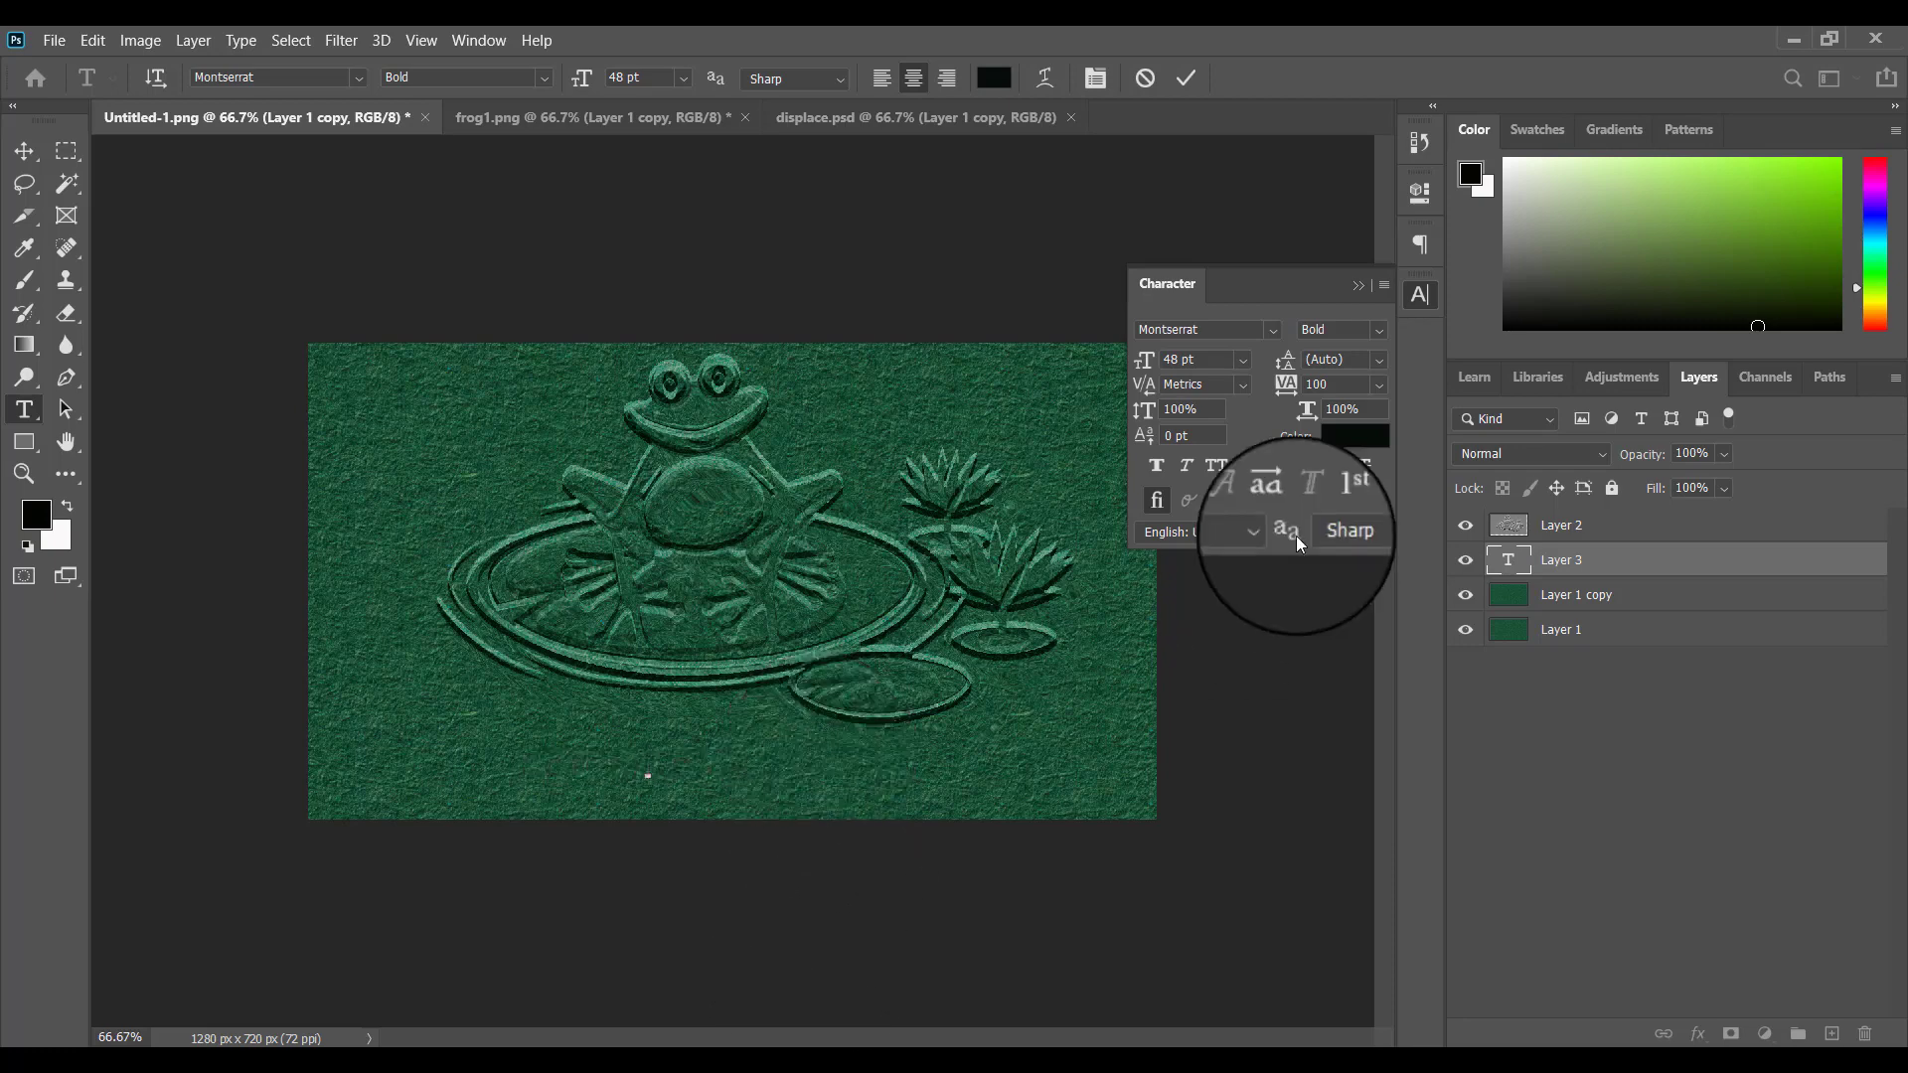
{"action": "type", "text": "Php"}
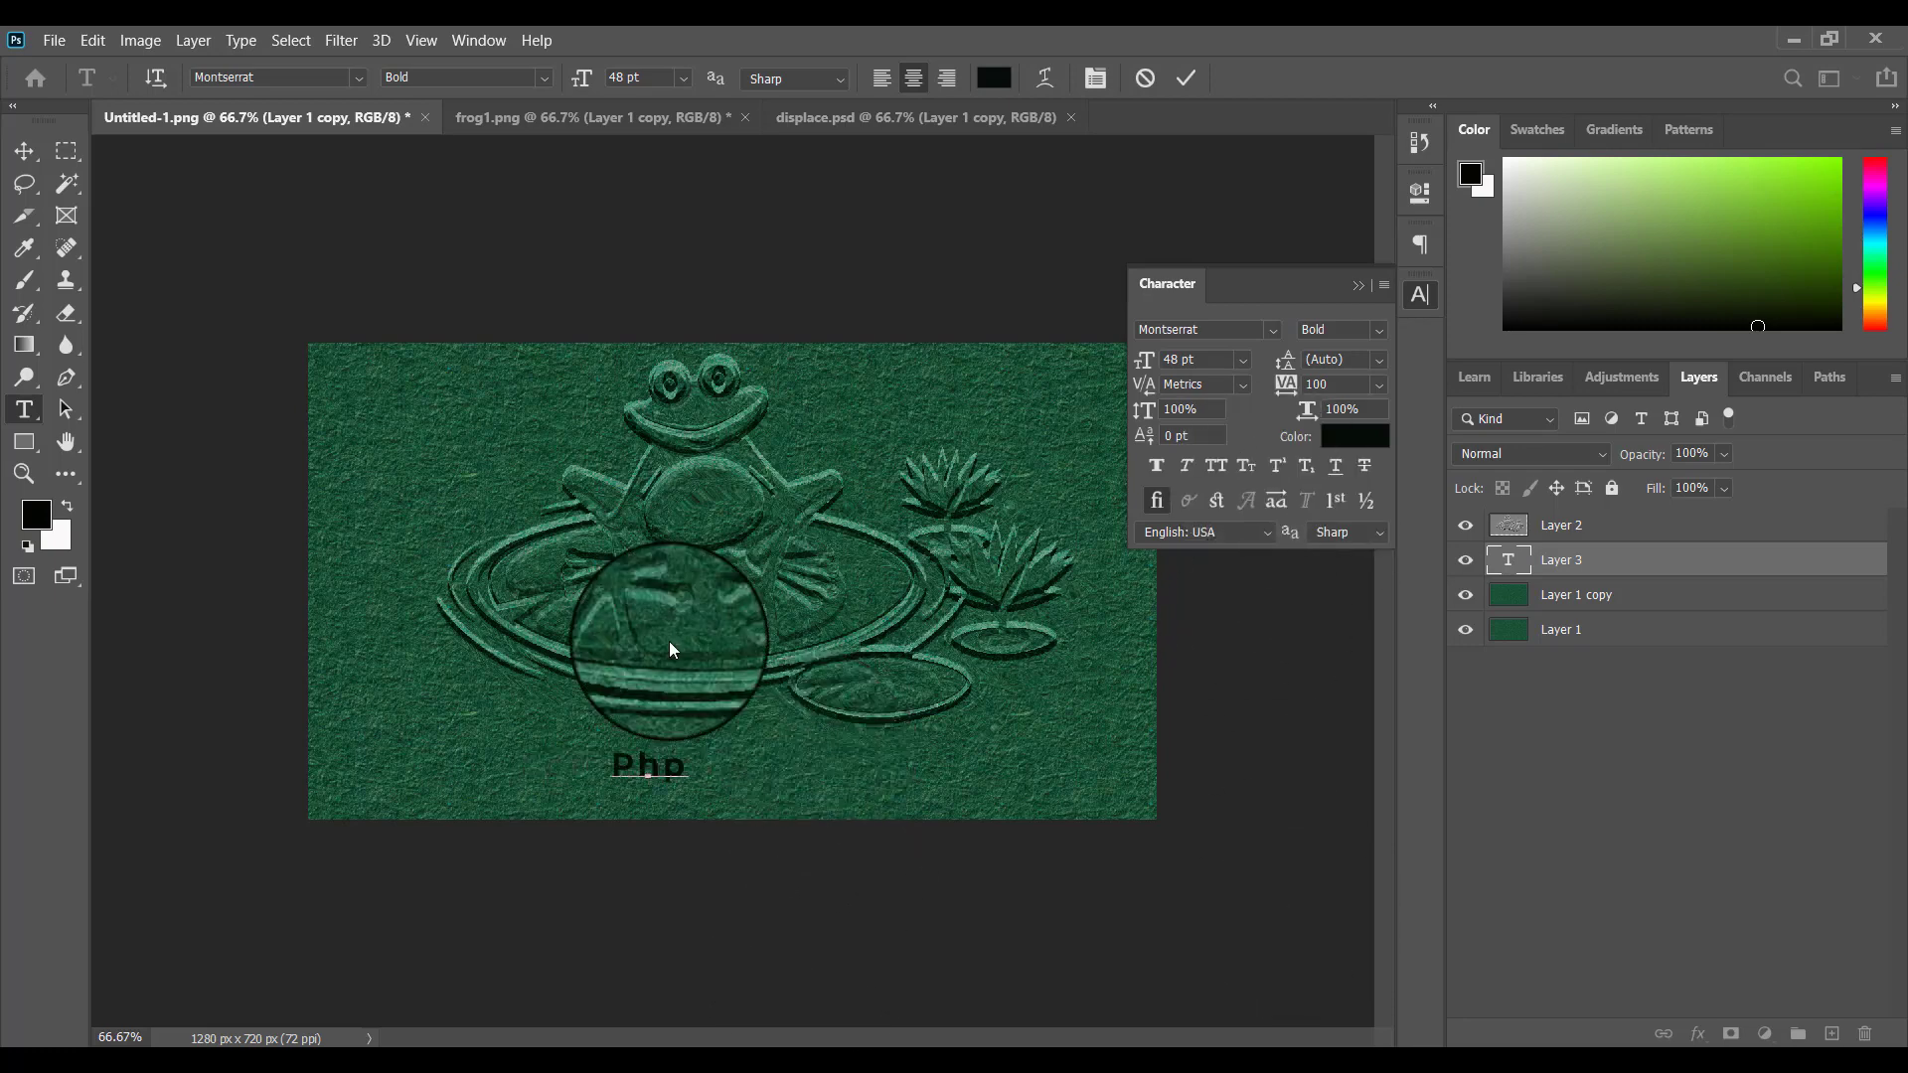
{"action": "key", "text": "BackSpace"}
{"action": "type", "text": "oto"}
{"action": "type", "text": " Emboss "}
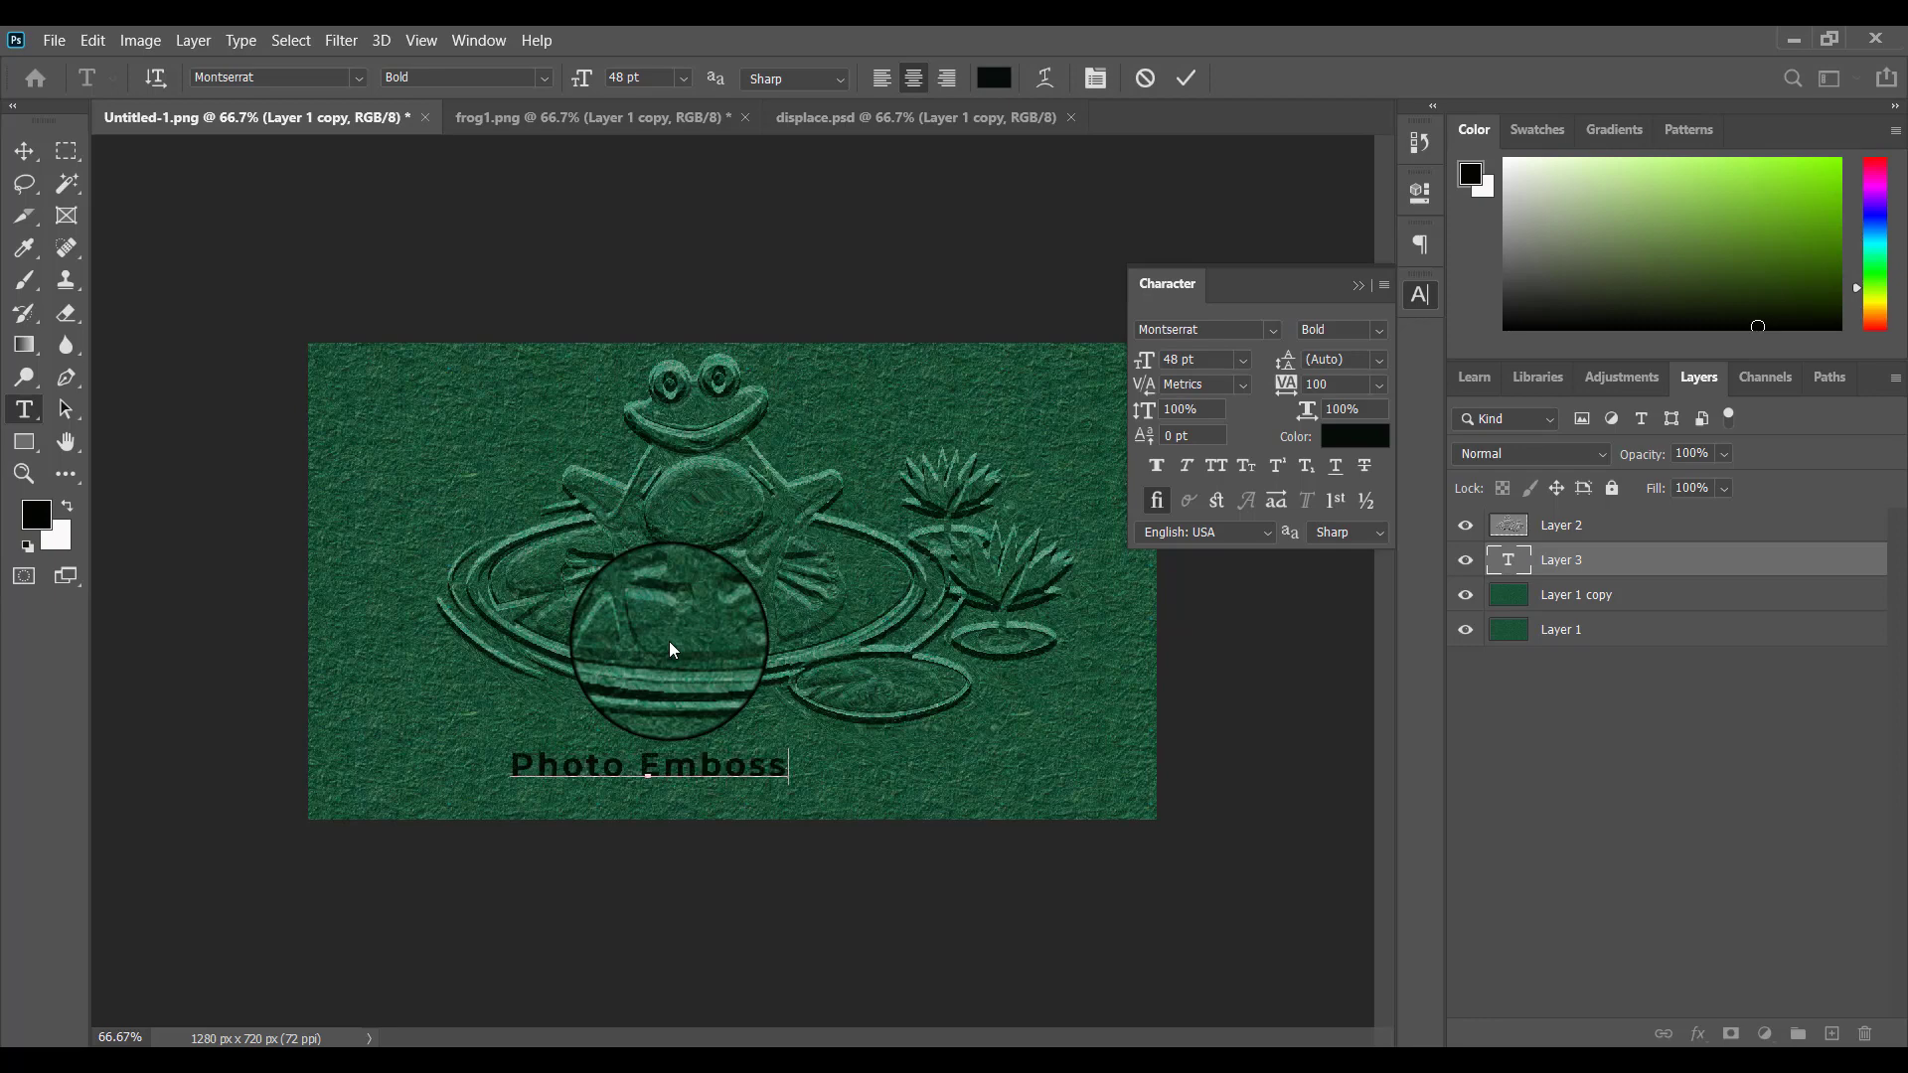
{"action": "type", "text": "Eff"}
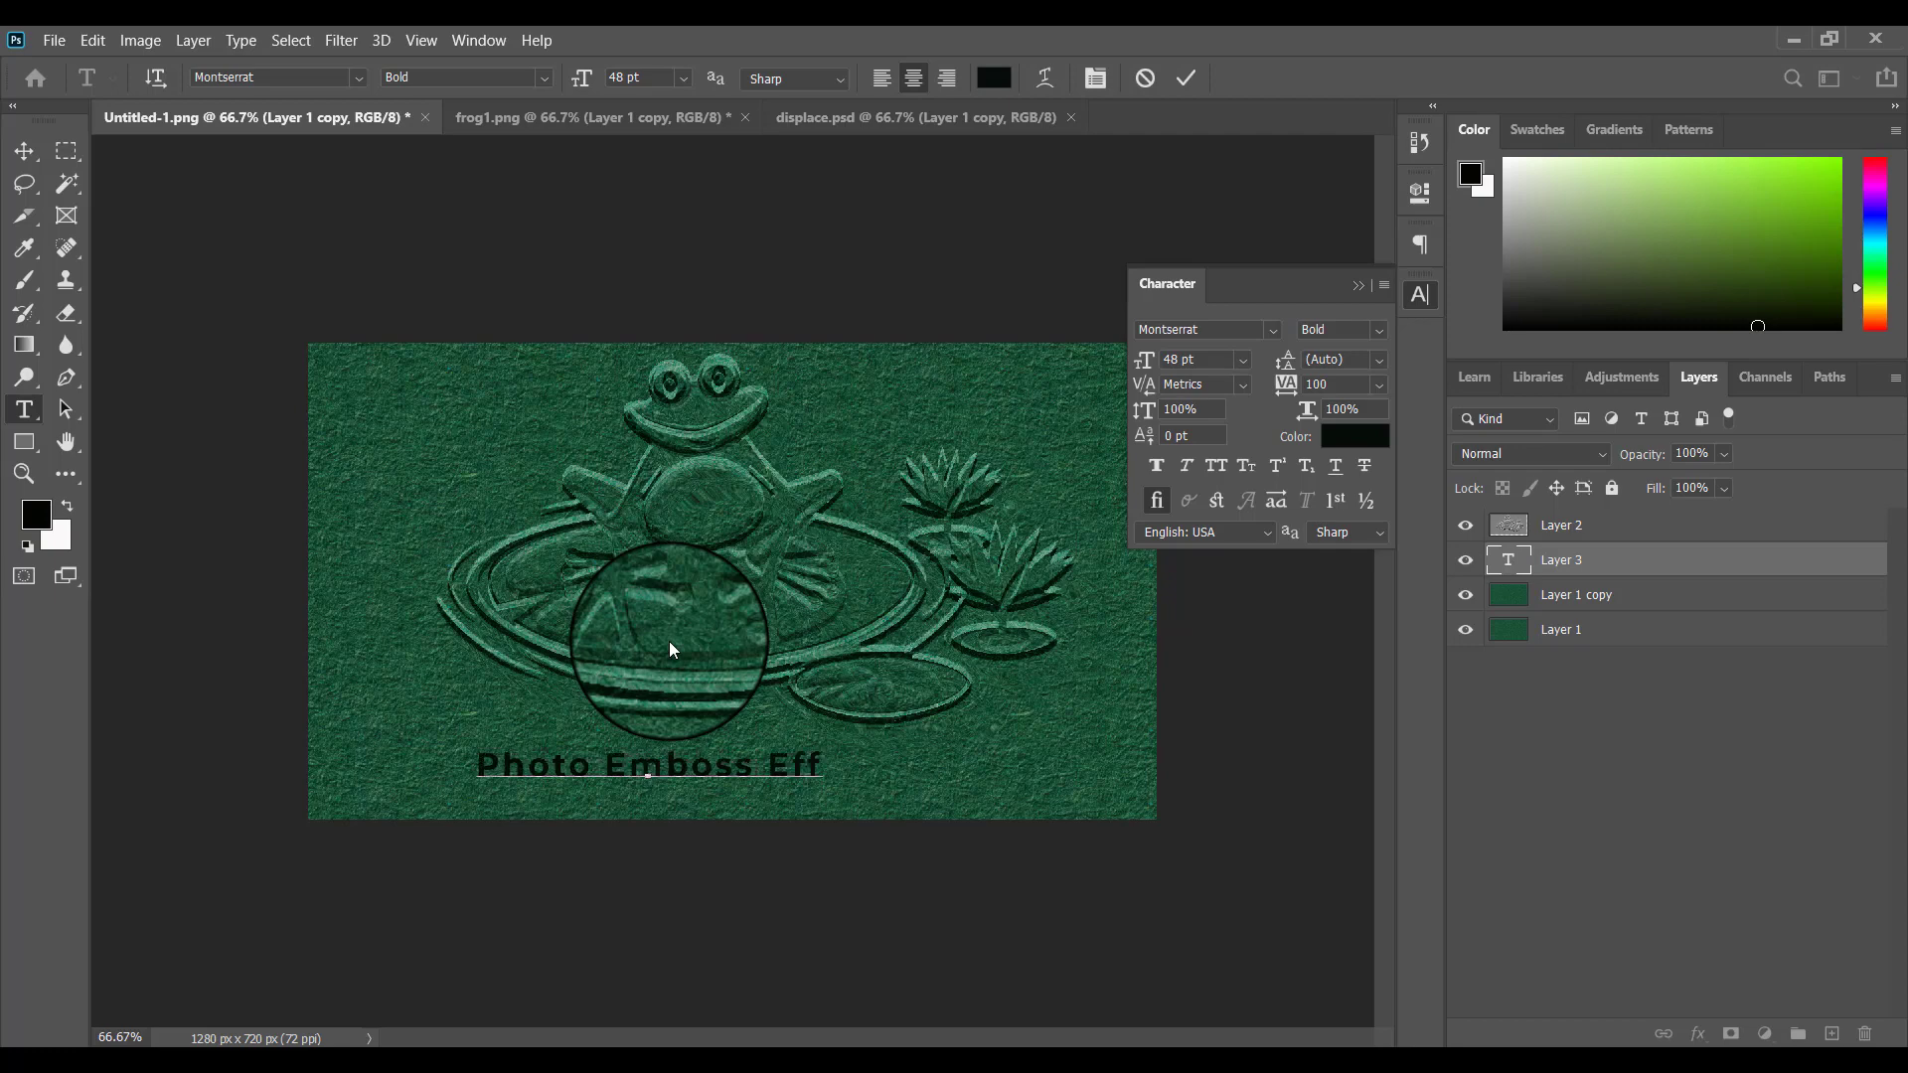
{"action": "type", "text": "ect"}
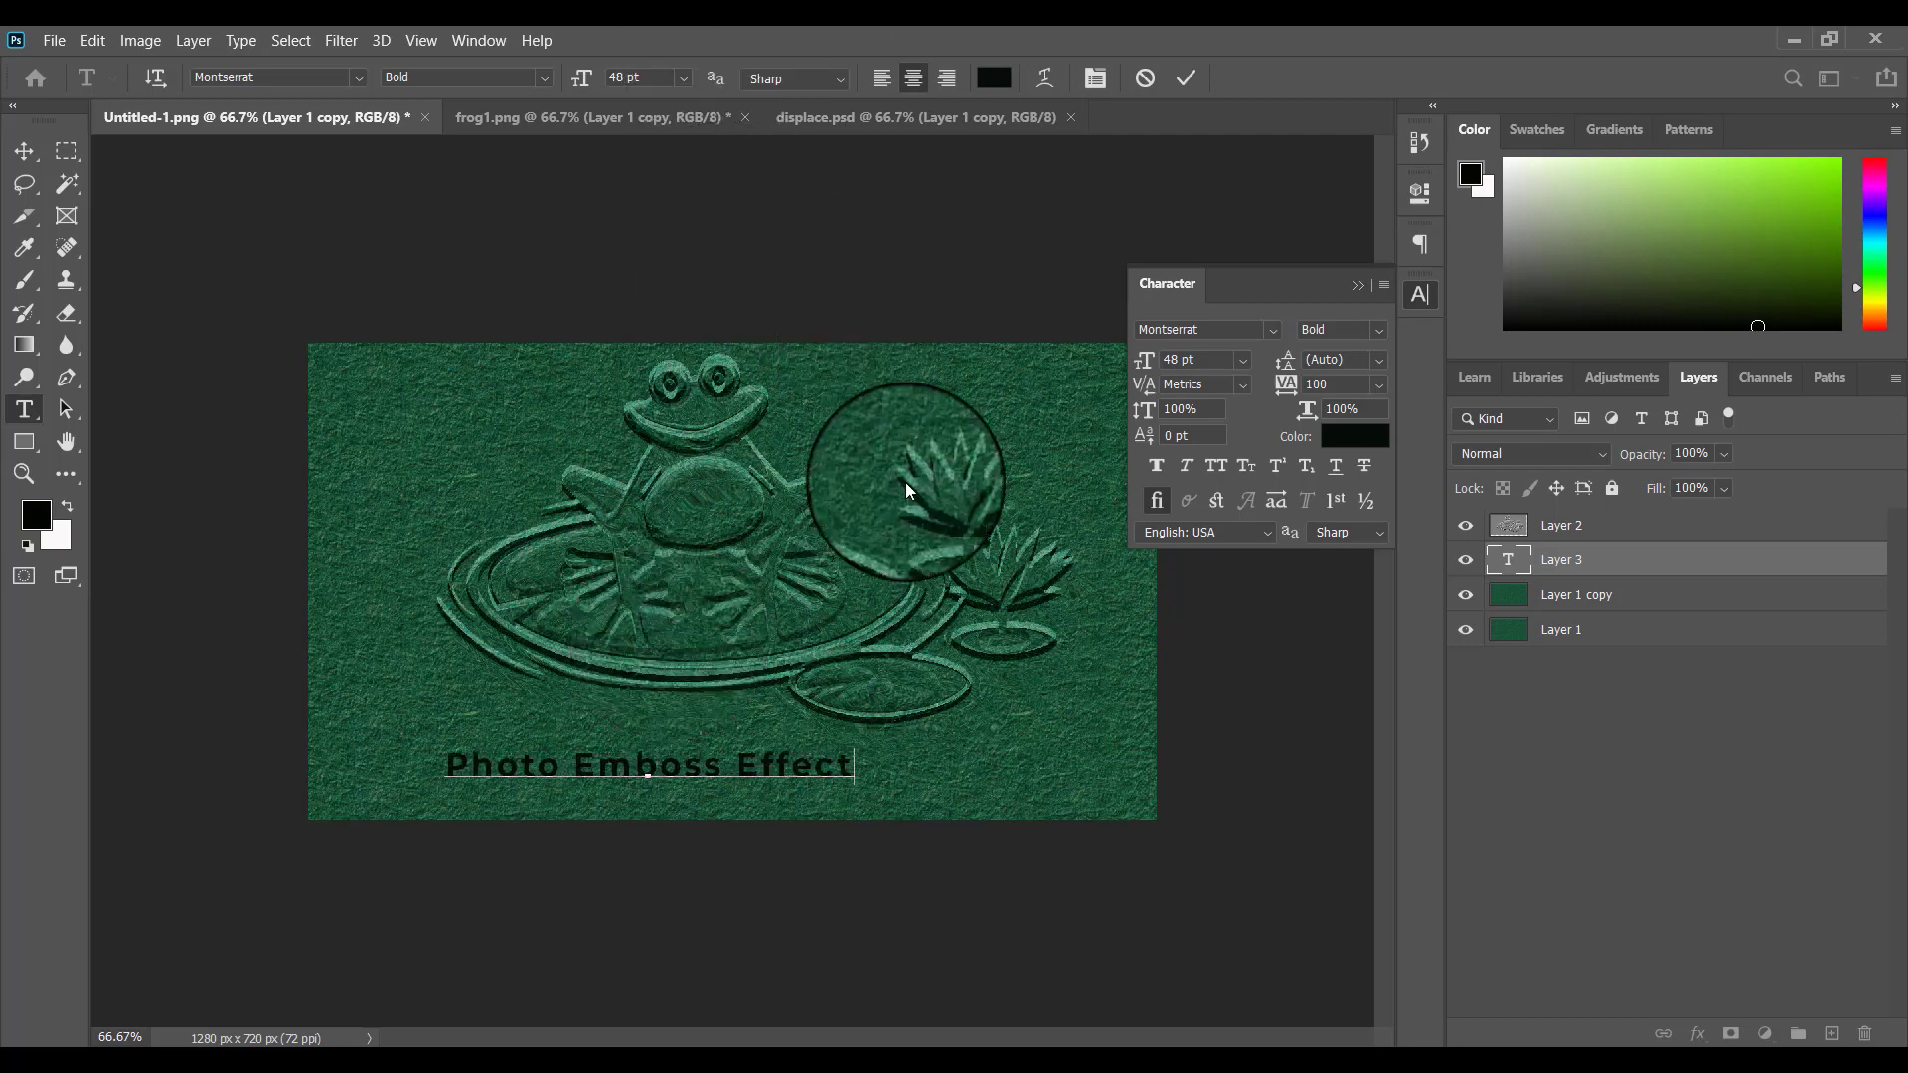
Commit the text and centre it horizontally on the canvas against the paper layers.
{"action": "left_click", "coordinate": [27, 152]}
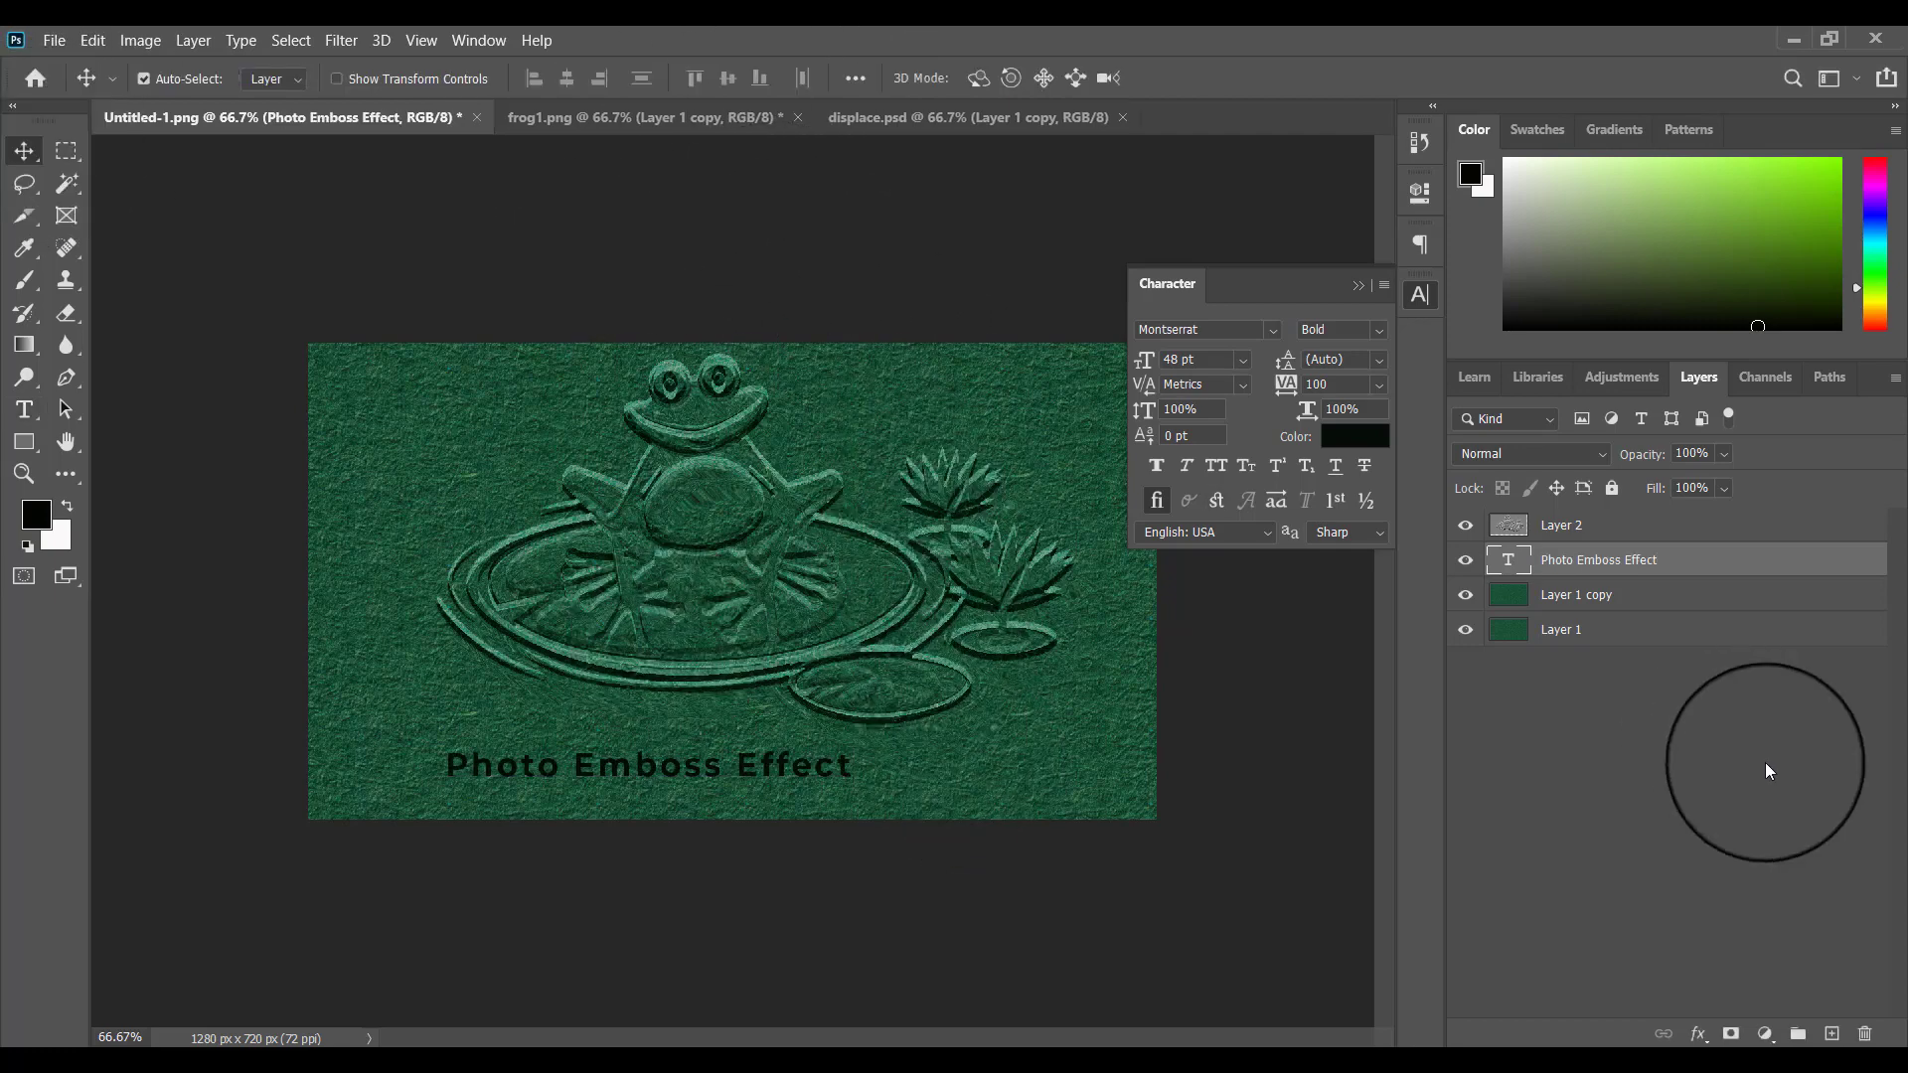
{"action": "left_click", "coordinate": [1612, 598], "text": "shift"}
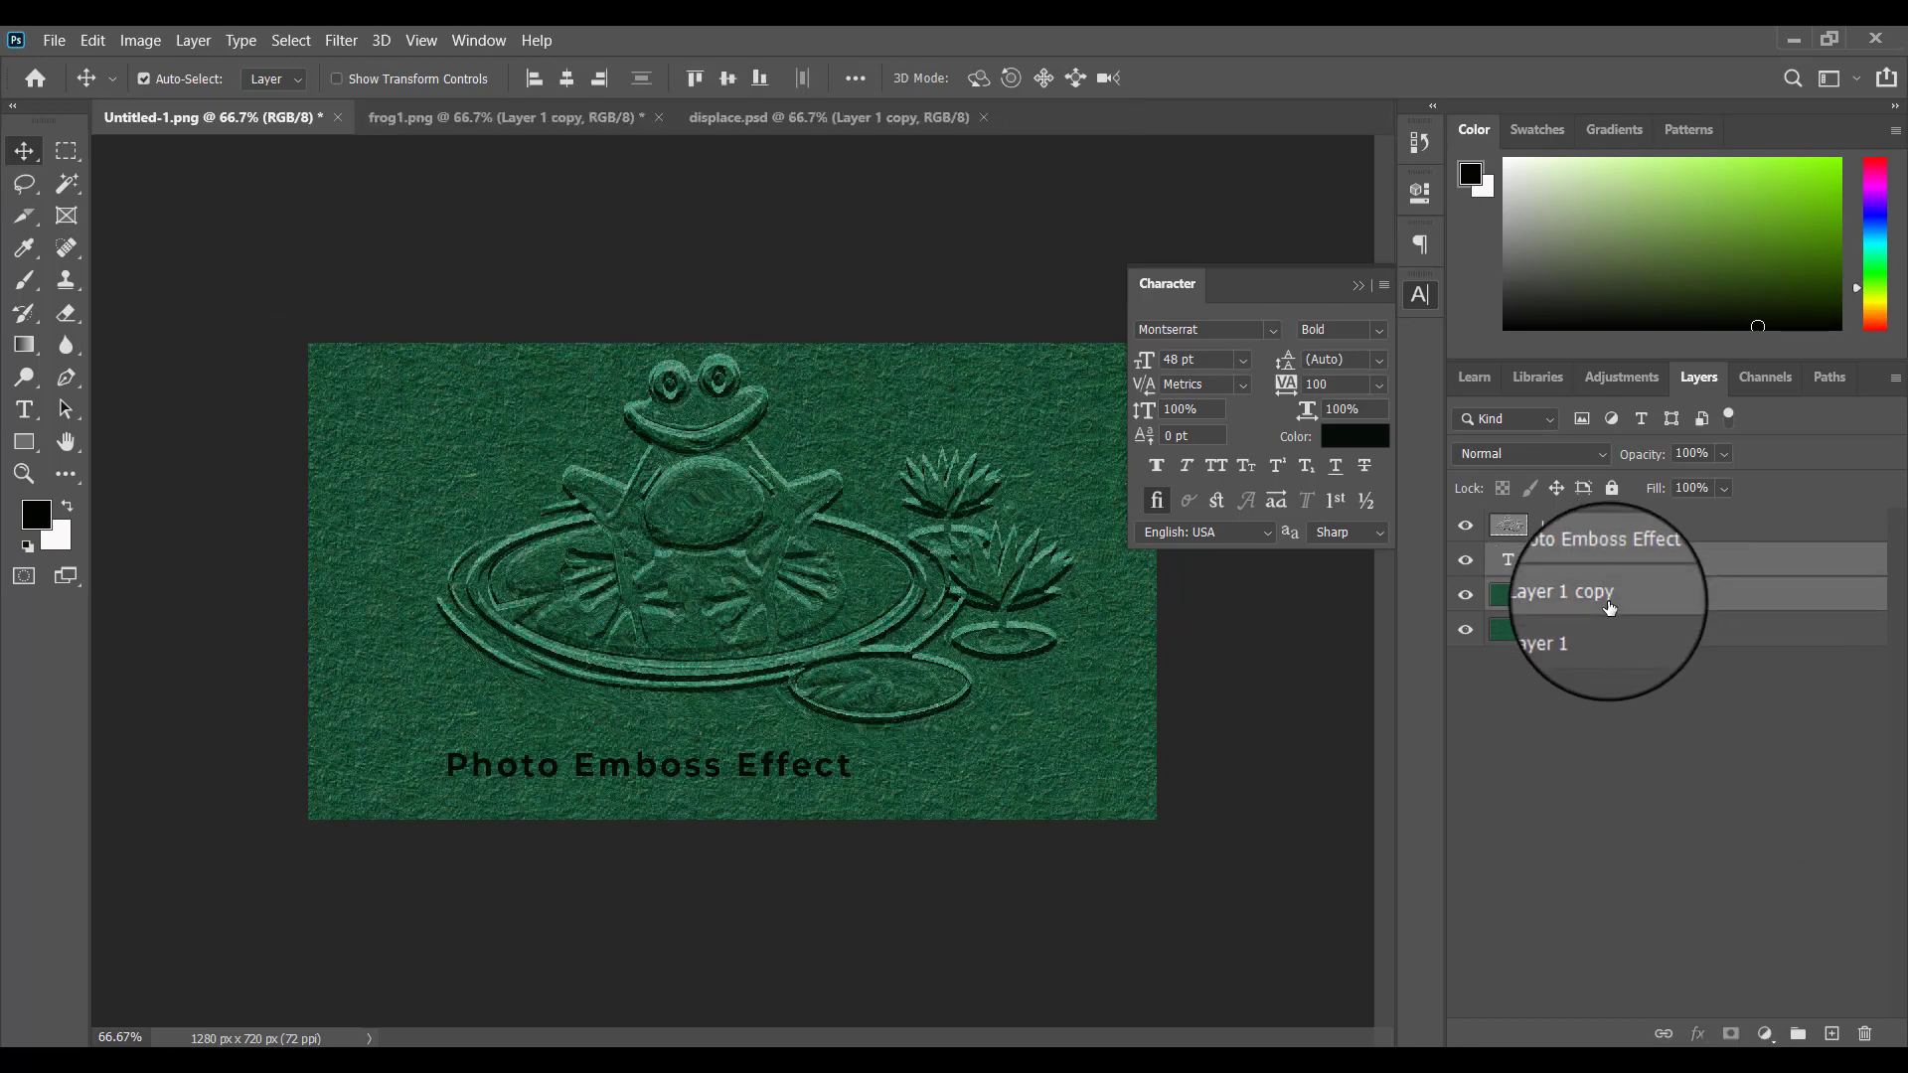
{"action": "left_click", "coordinate": [1609, 630], "text": "shift"}
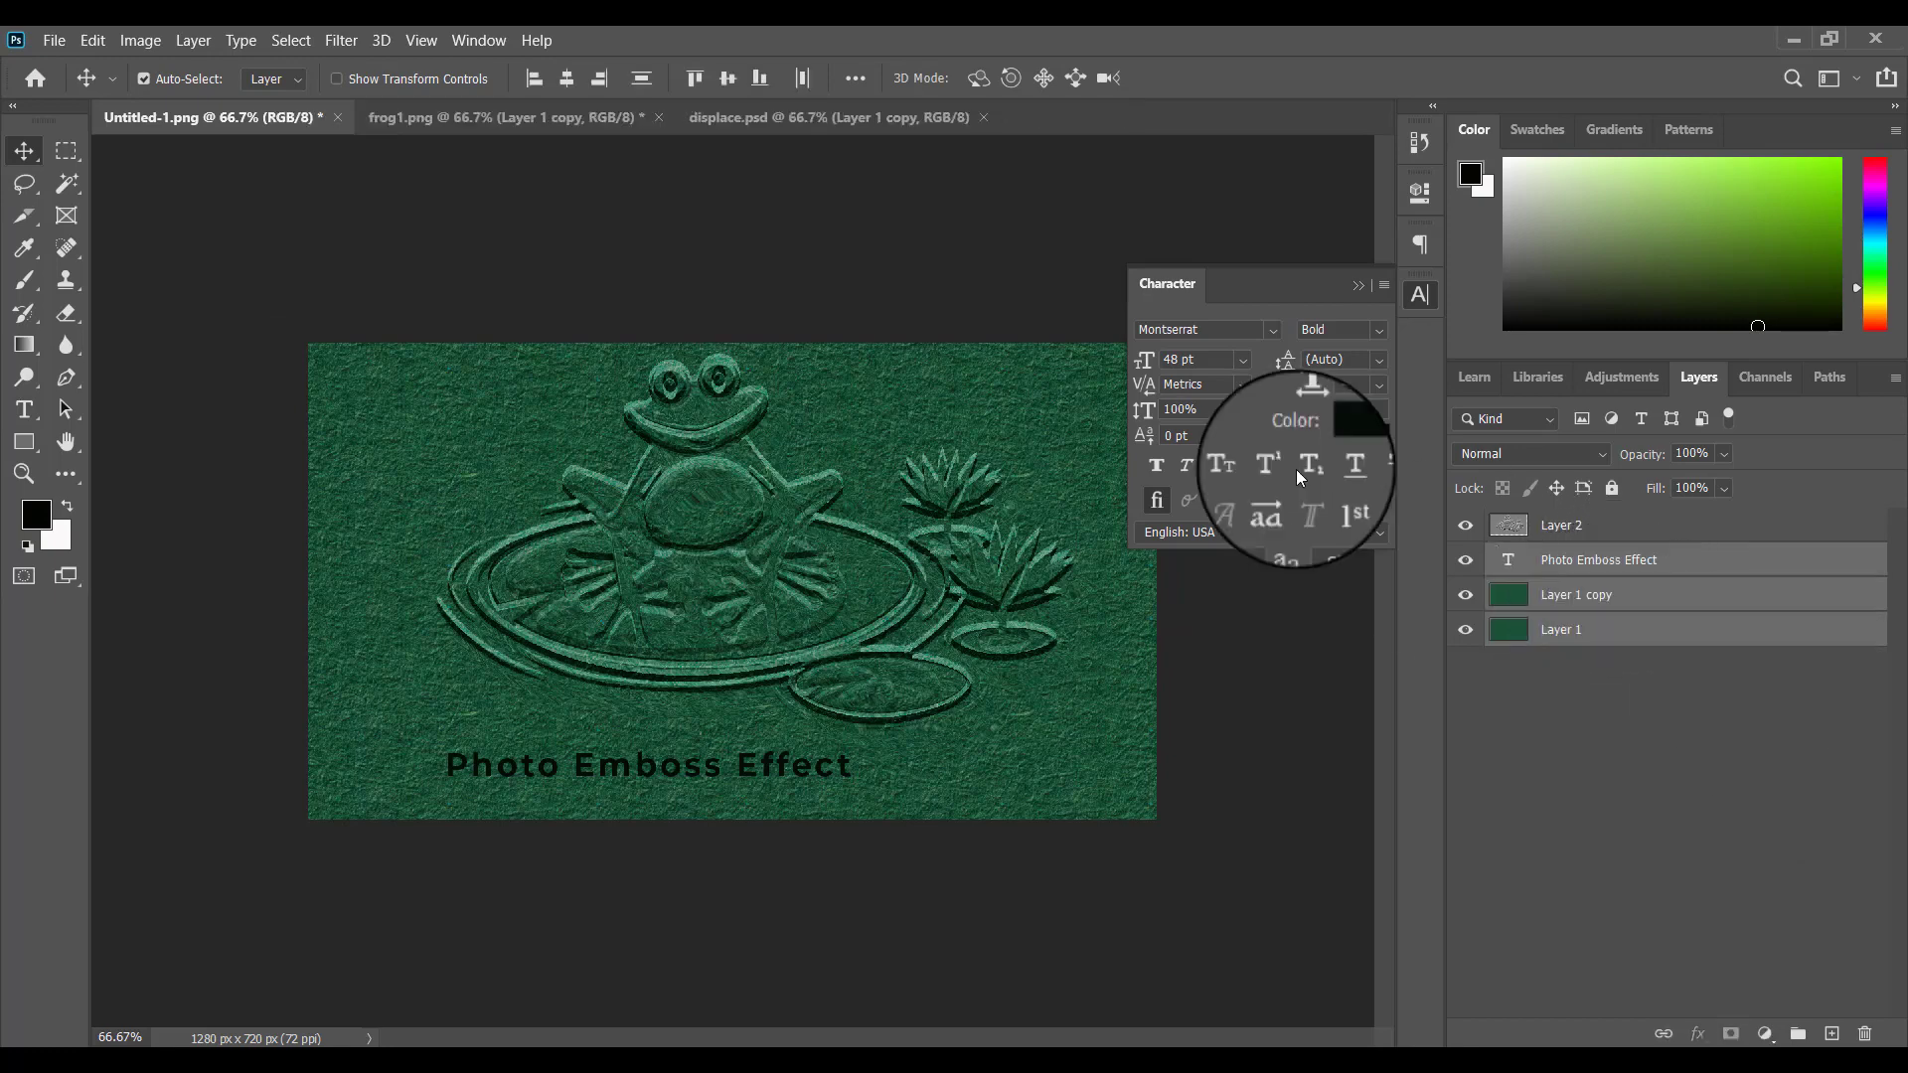
{"action": "left_click", "coordinate": [562, 86]}
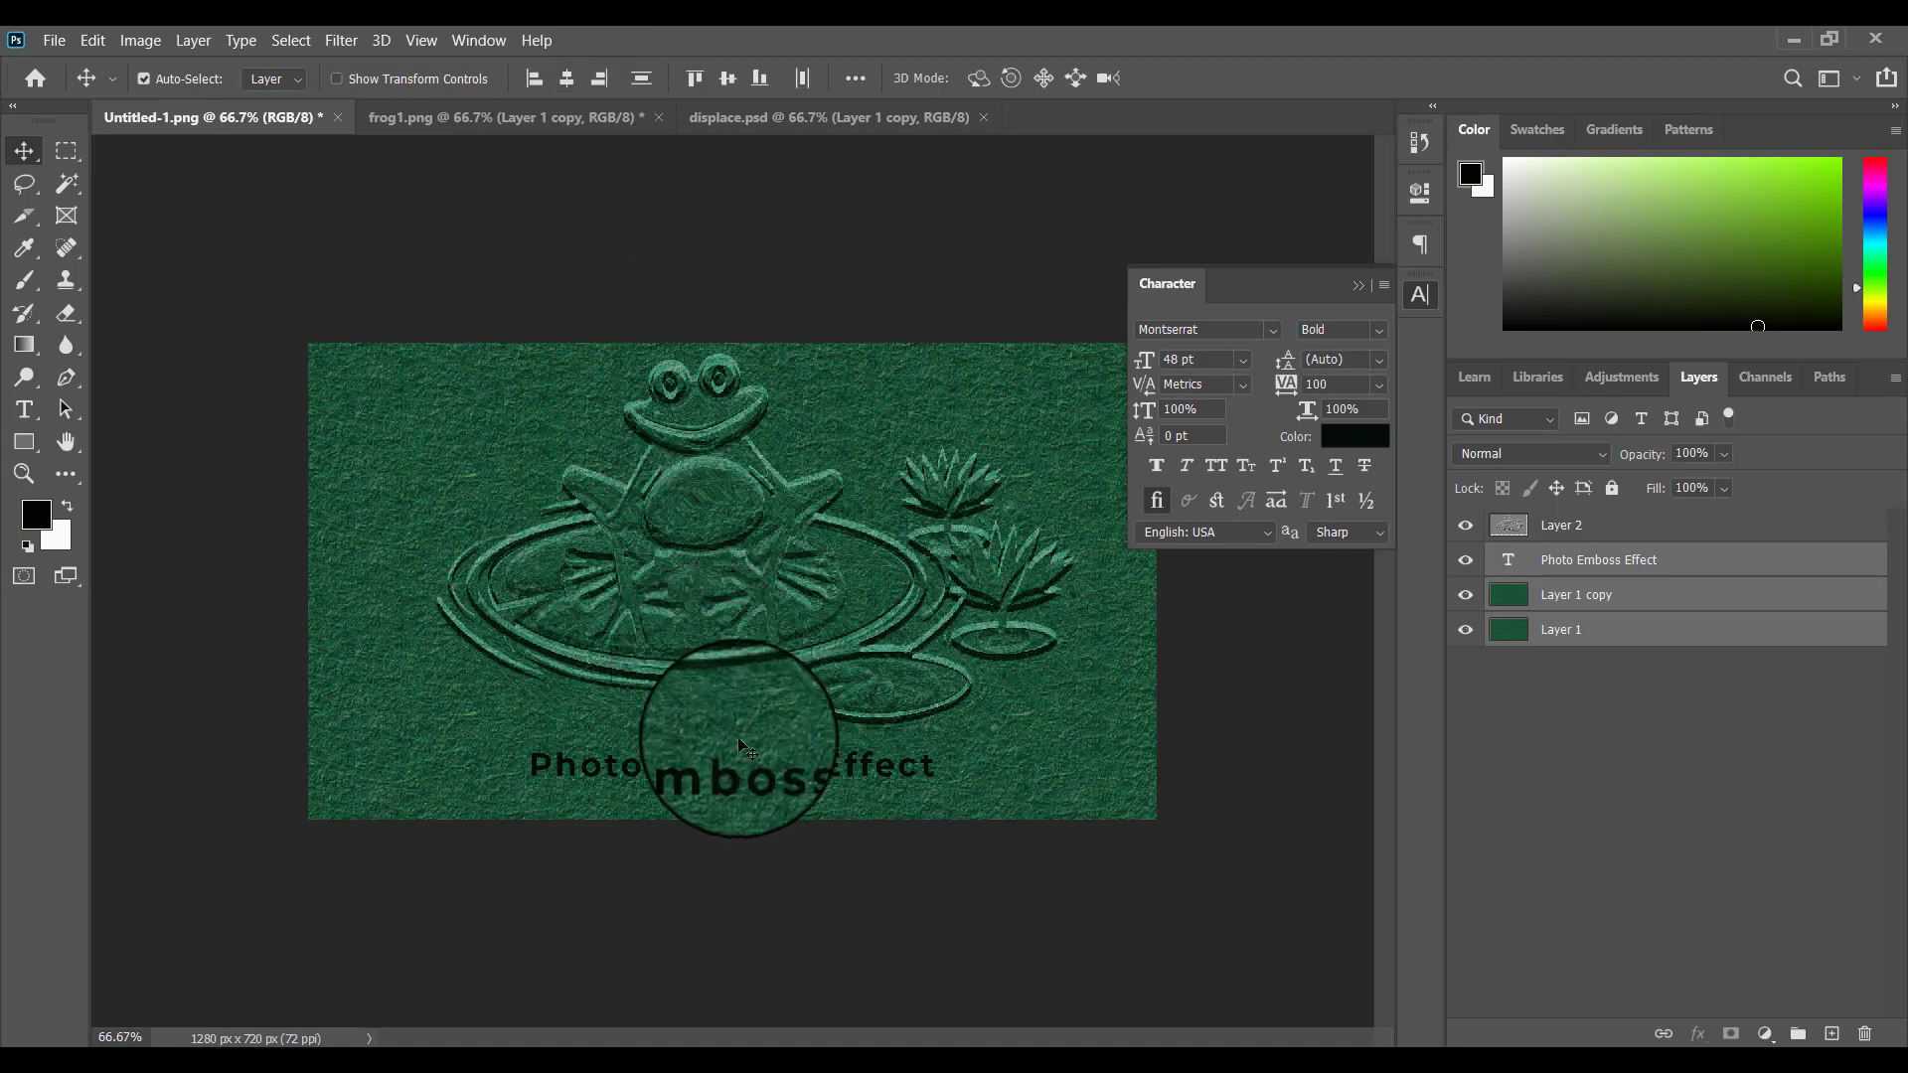
{"action": "left_click", "coordinate": [1620, 561]}
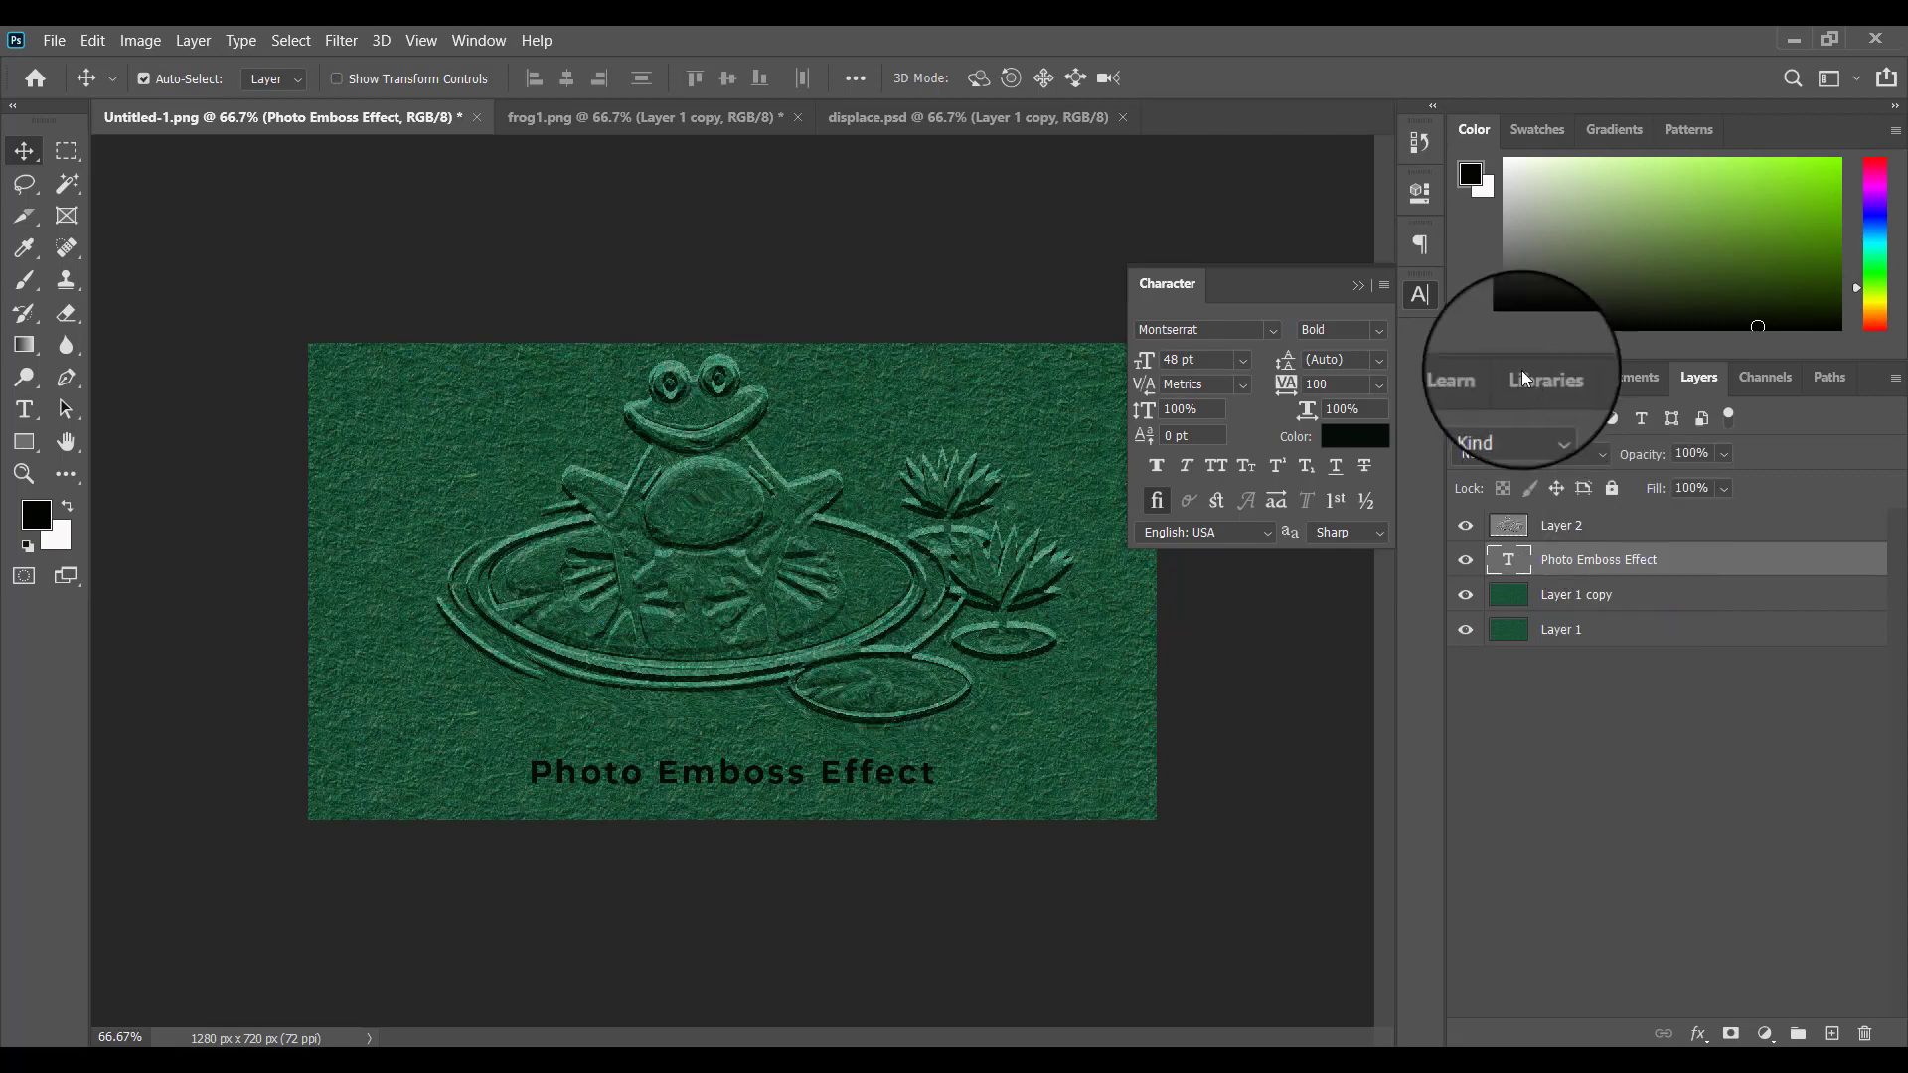
Give the text a very dark green colour and the ExtraBold Montserrat style.
{"action": "left_click", "coordinate": [1336, 437]}
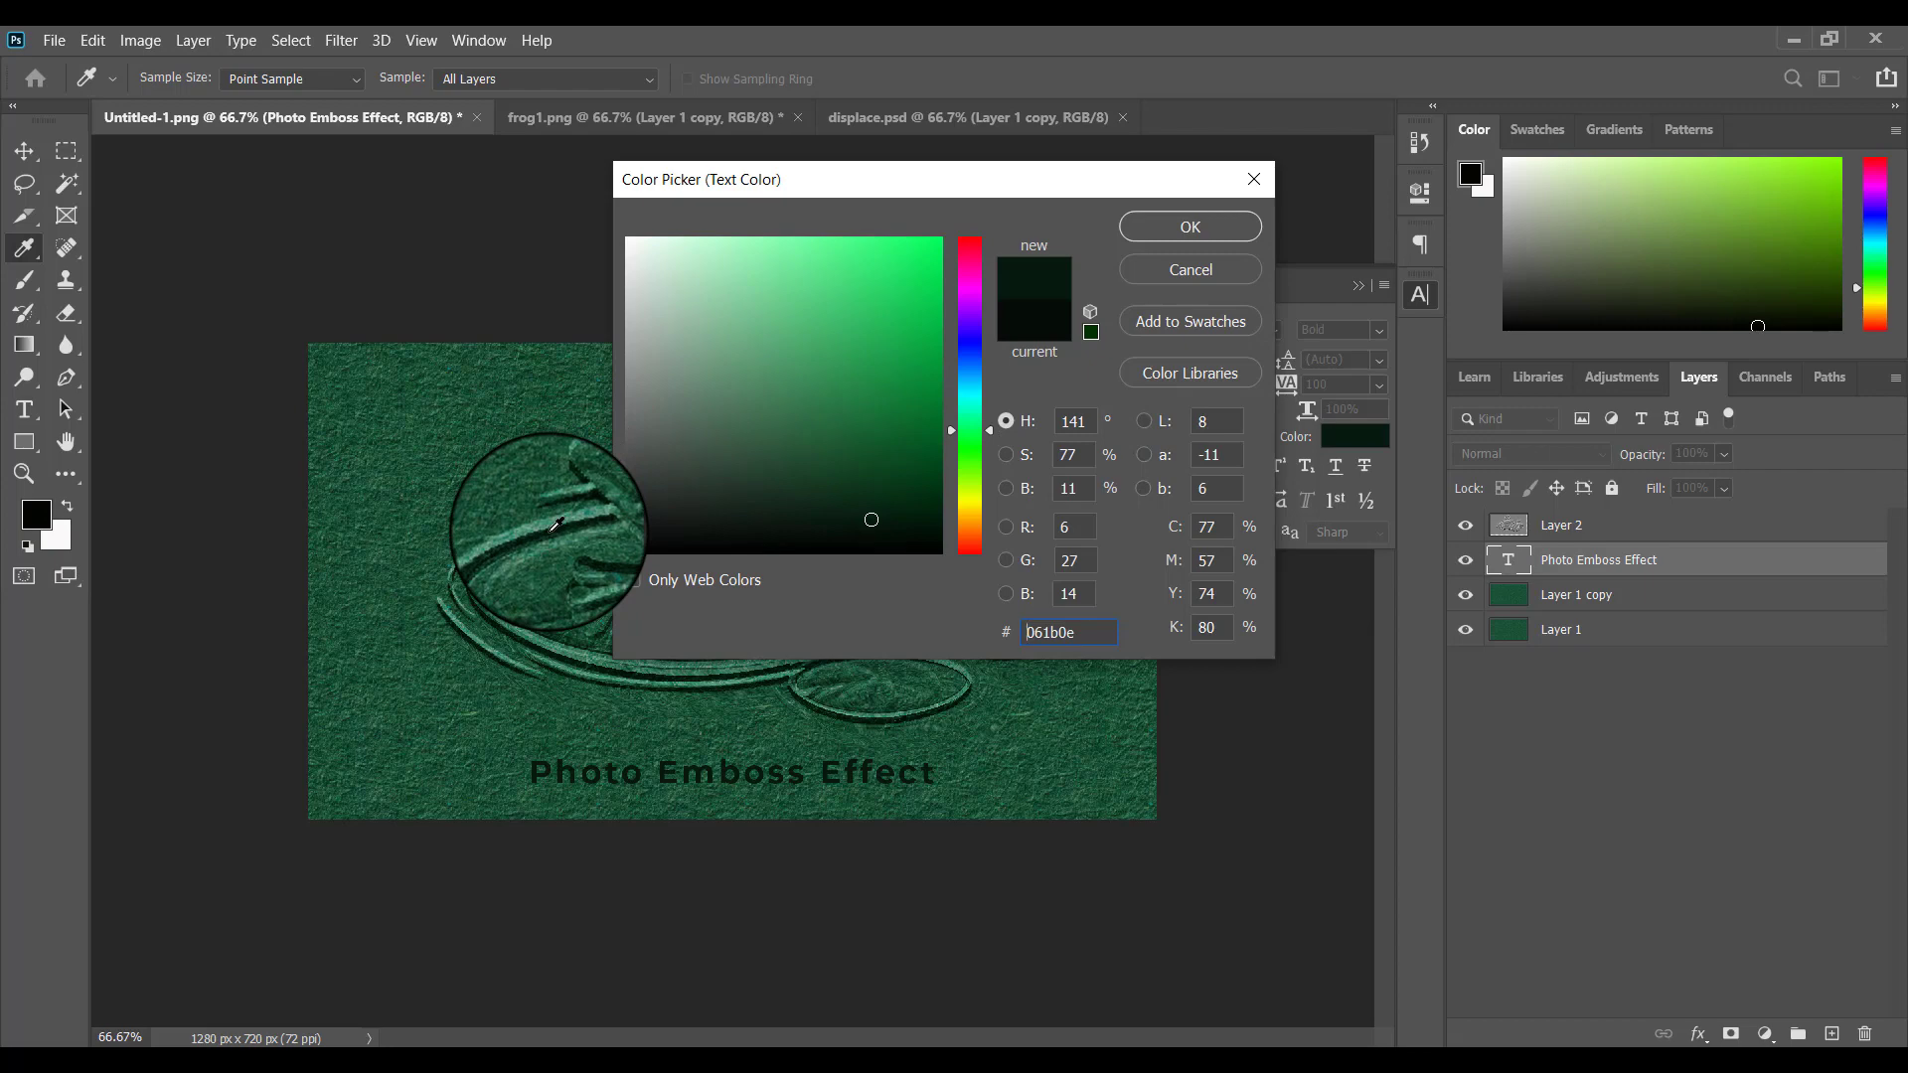
{"action": "left_click", "coordinate": [1189, 227]}
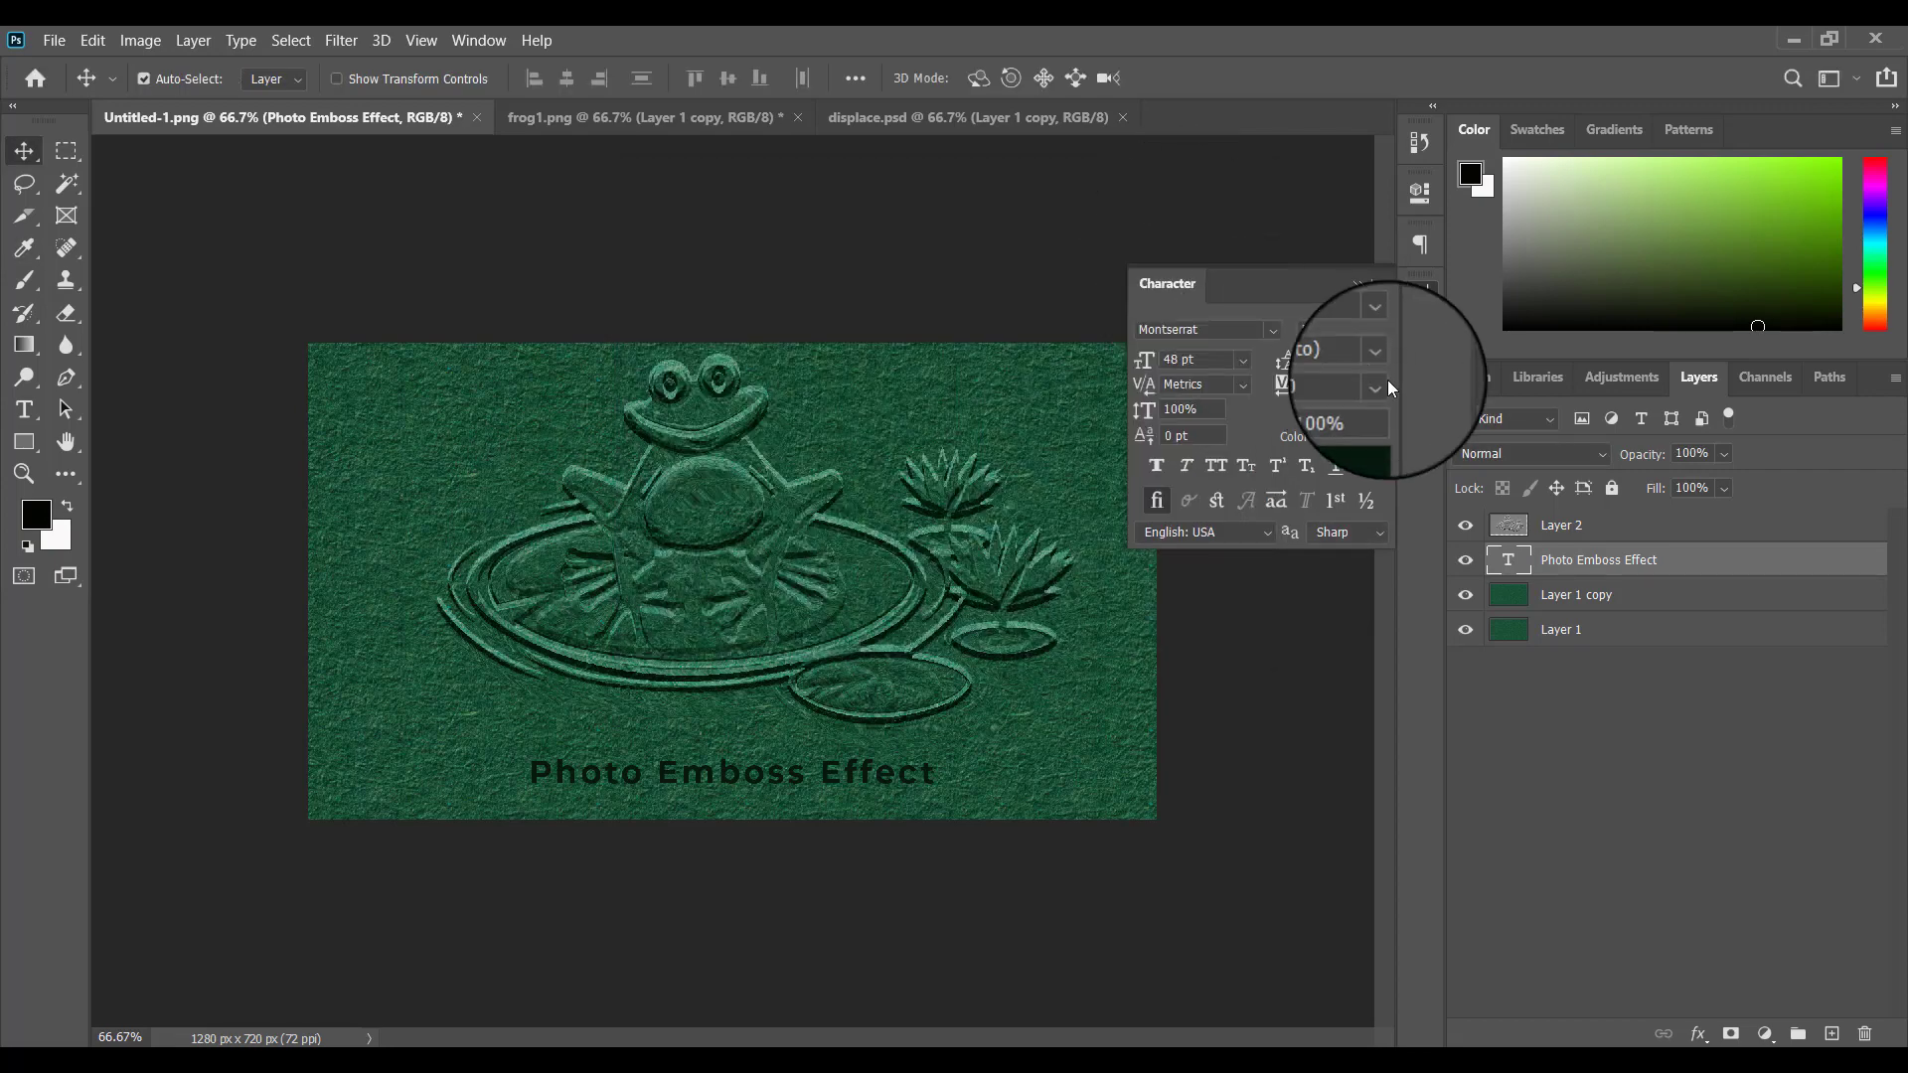
{"action": "left_click", "coordinate": [1372, 331]}
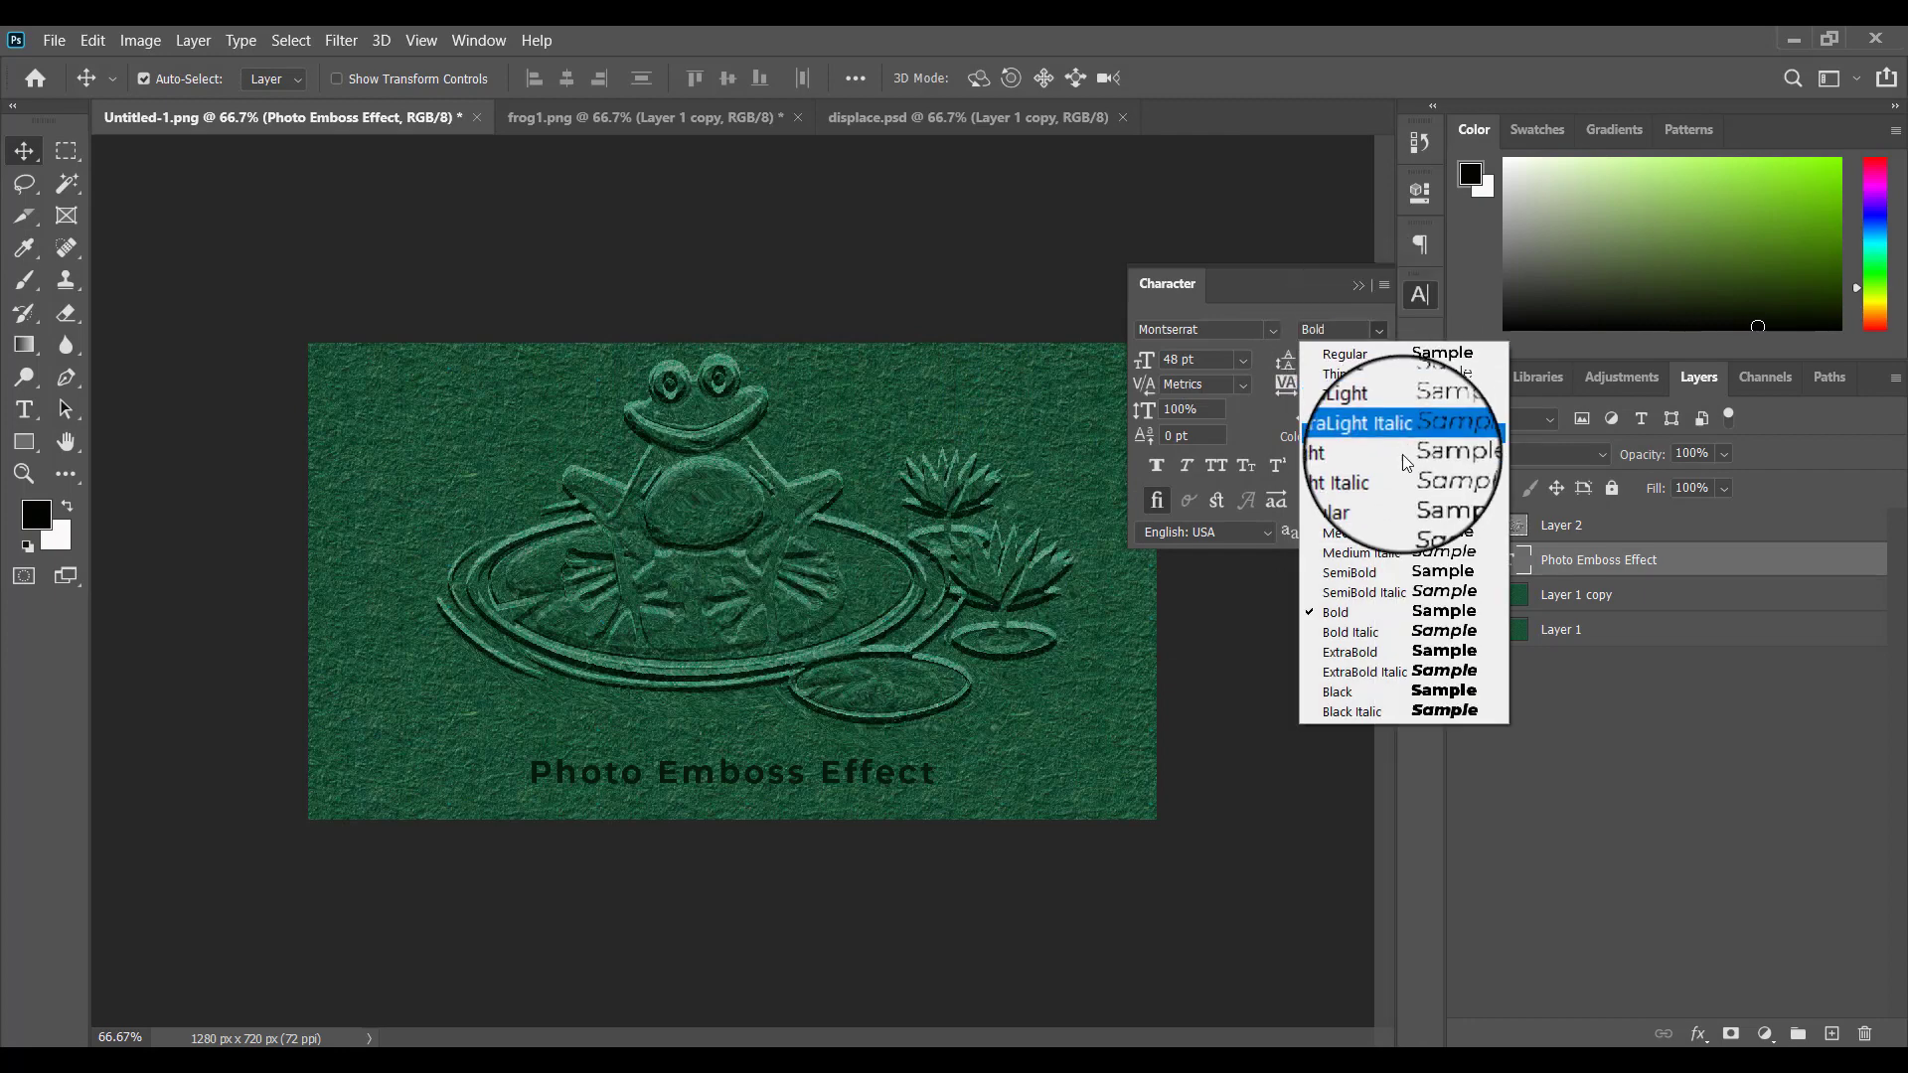
{"action": "left_click", "coordinate": [1411, 660]}
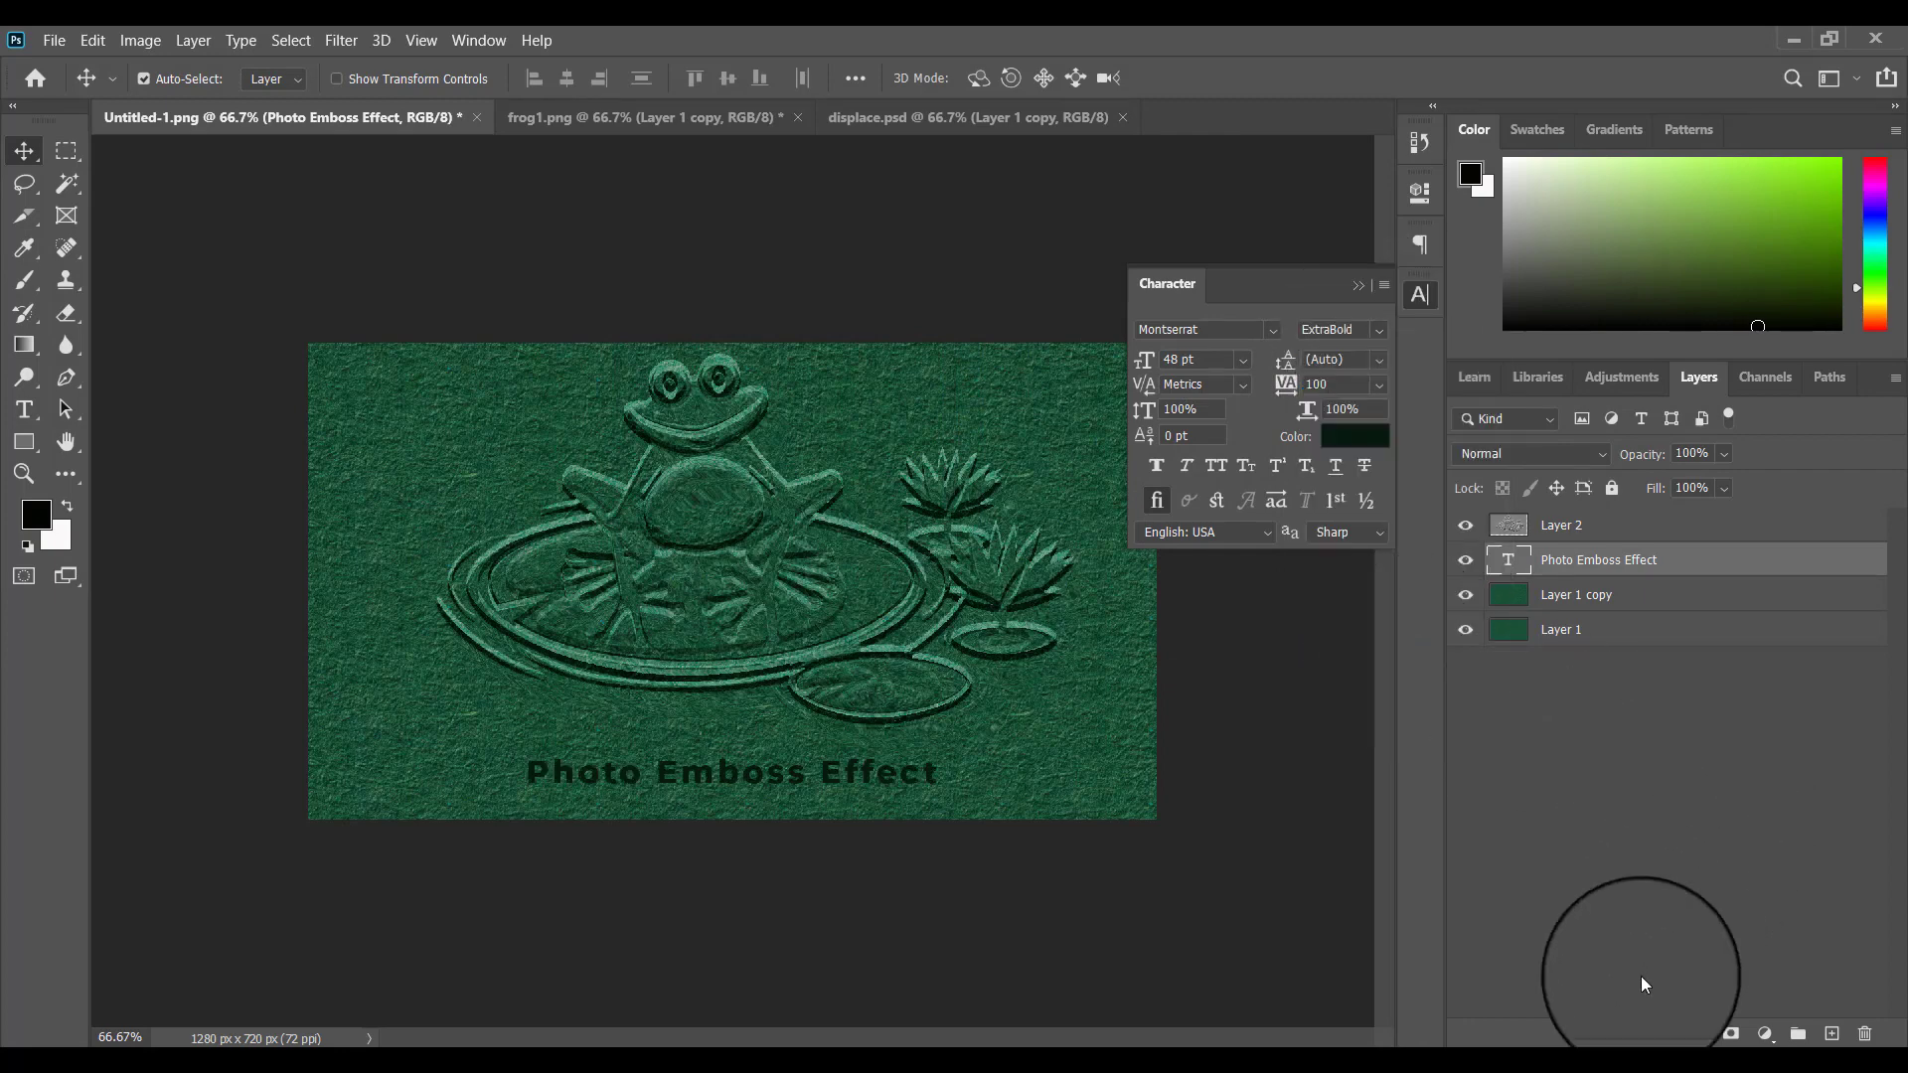
Enable Bevel & Emboss on the Photo Emboss Effect text layer and set its blend mode to Pin Light.
{"action": "right_click", "coordinate": [1612, 555]}
{"action": "left_click", "coordinate": [1363, 65]}
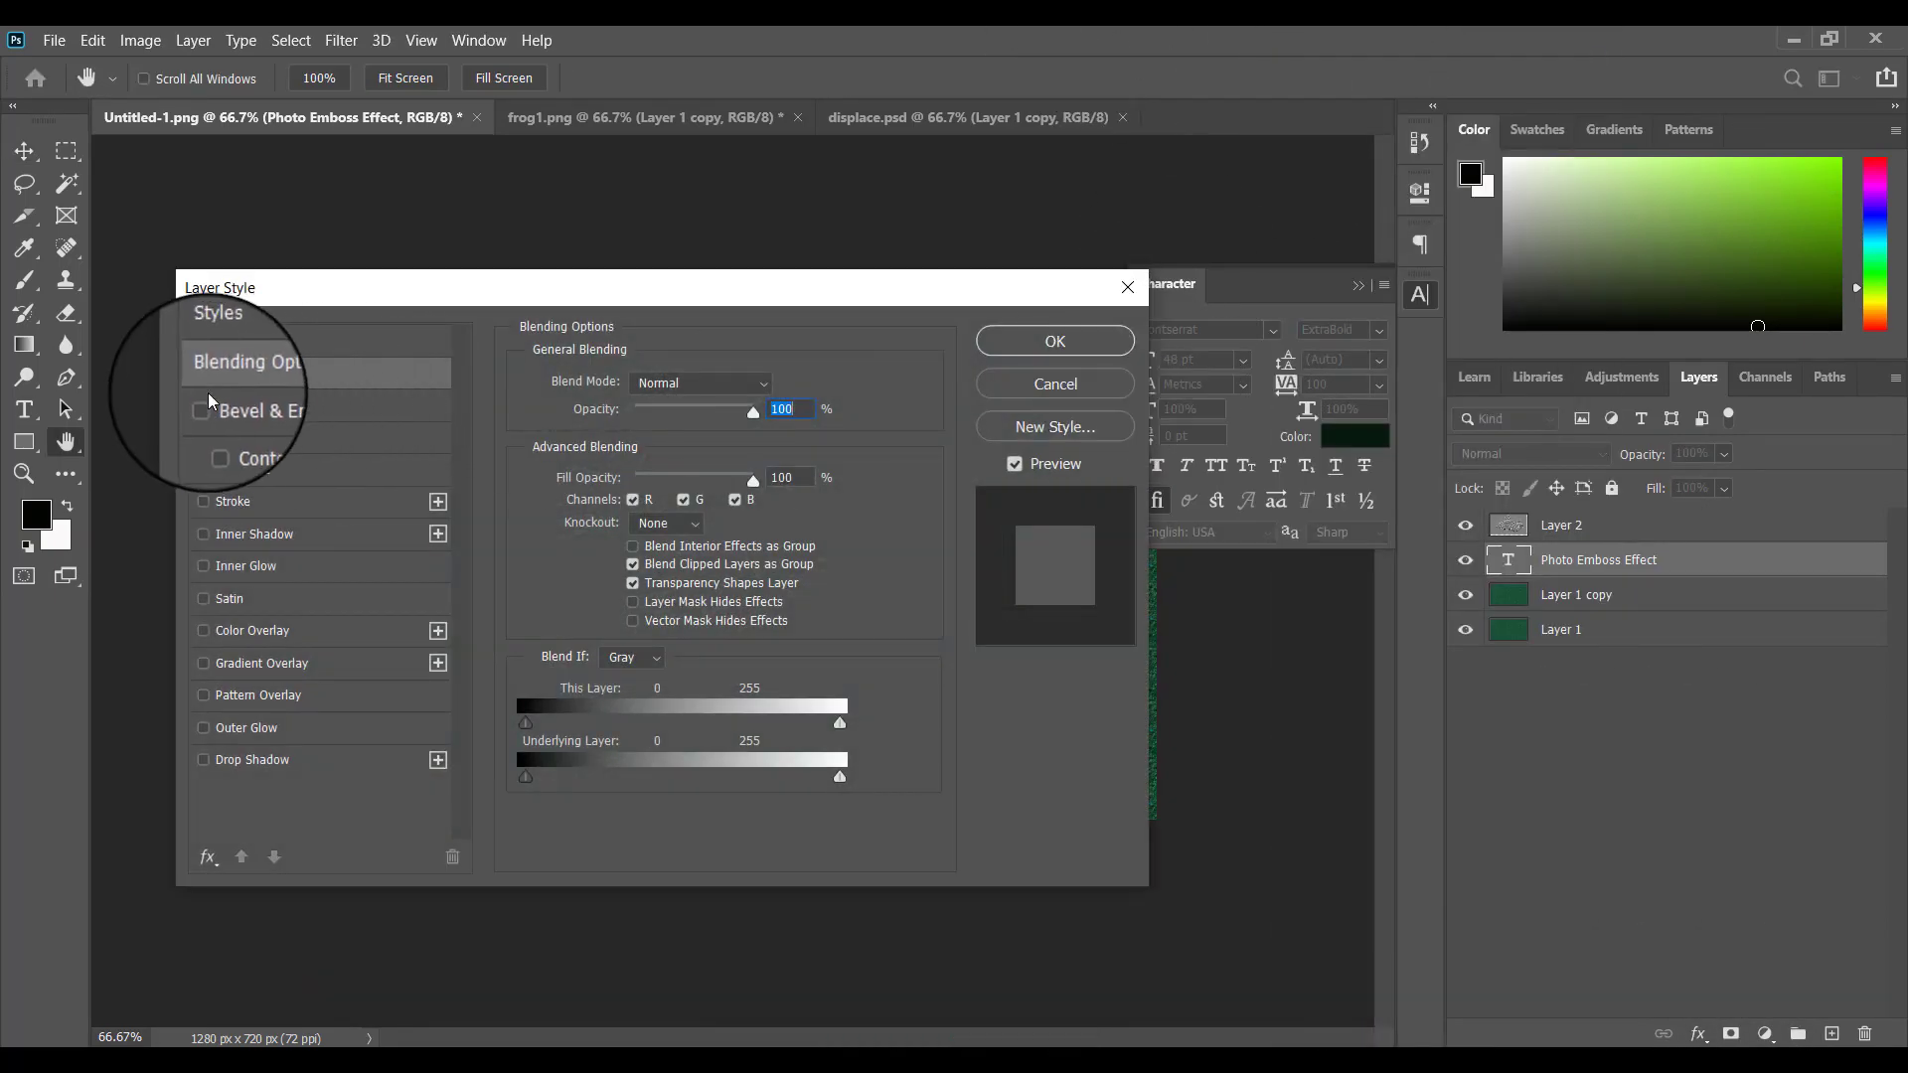
{"action": "left_click", "coordinate": [201, 410]}
{"action": "left_click_drag", "start_coordinate": [571, 289], "coordinate": [1342, 340]}
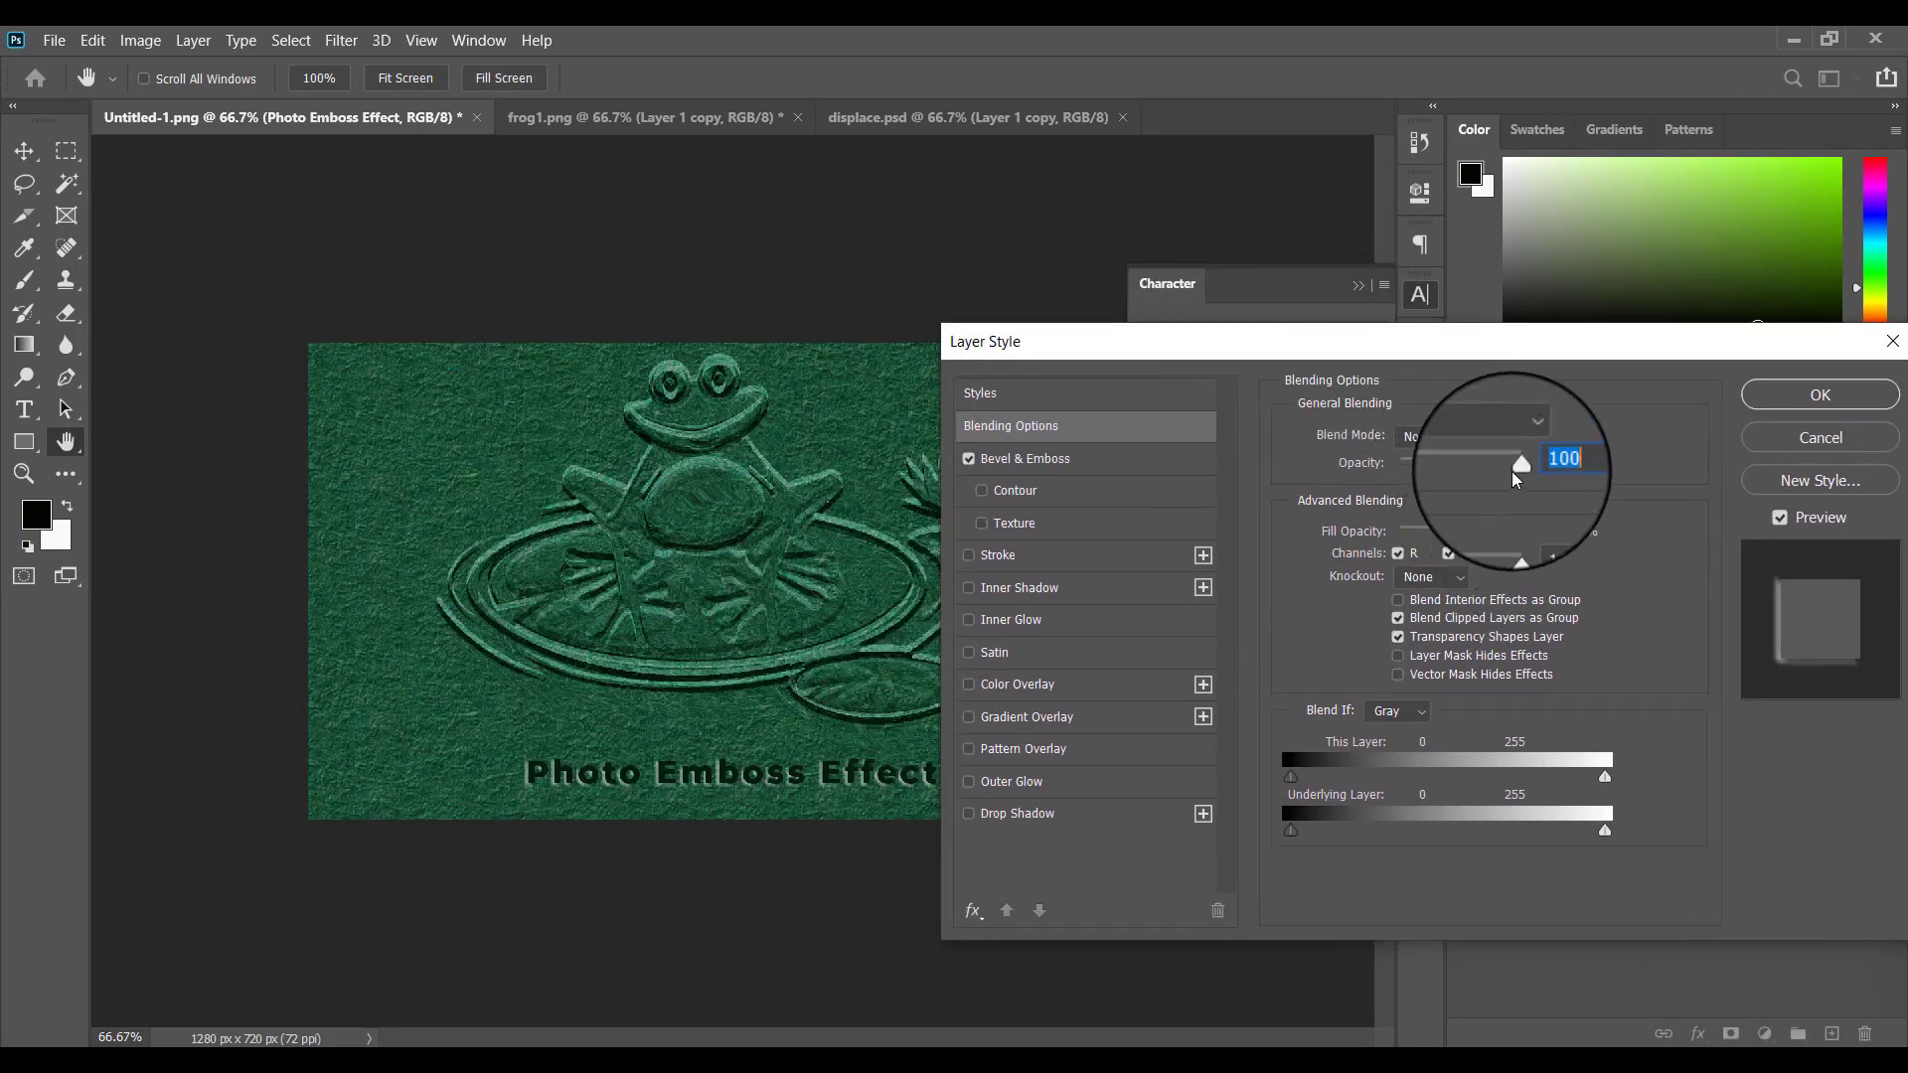
{"action": "left_click", "coordinate": [1471, 437]}
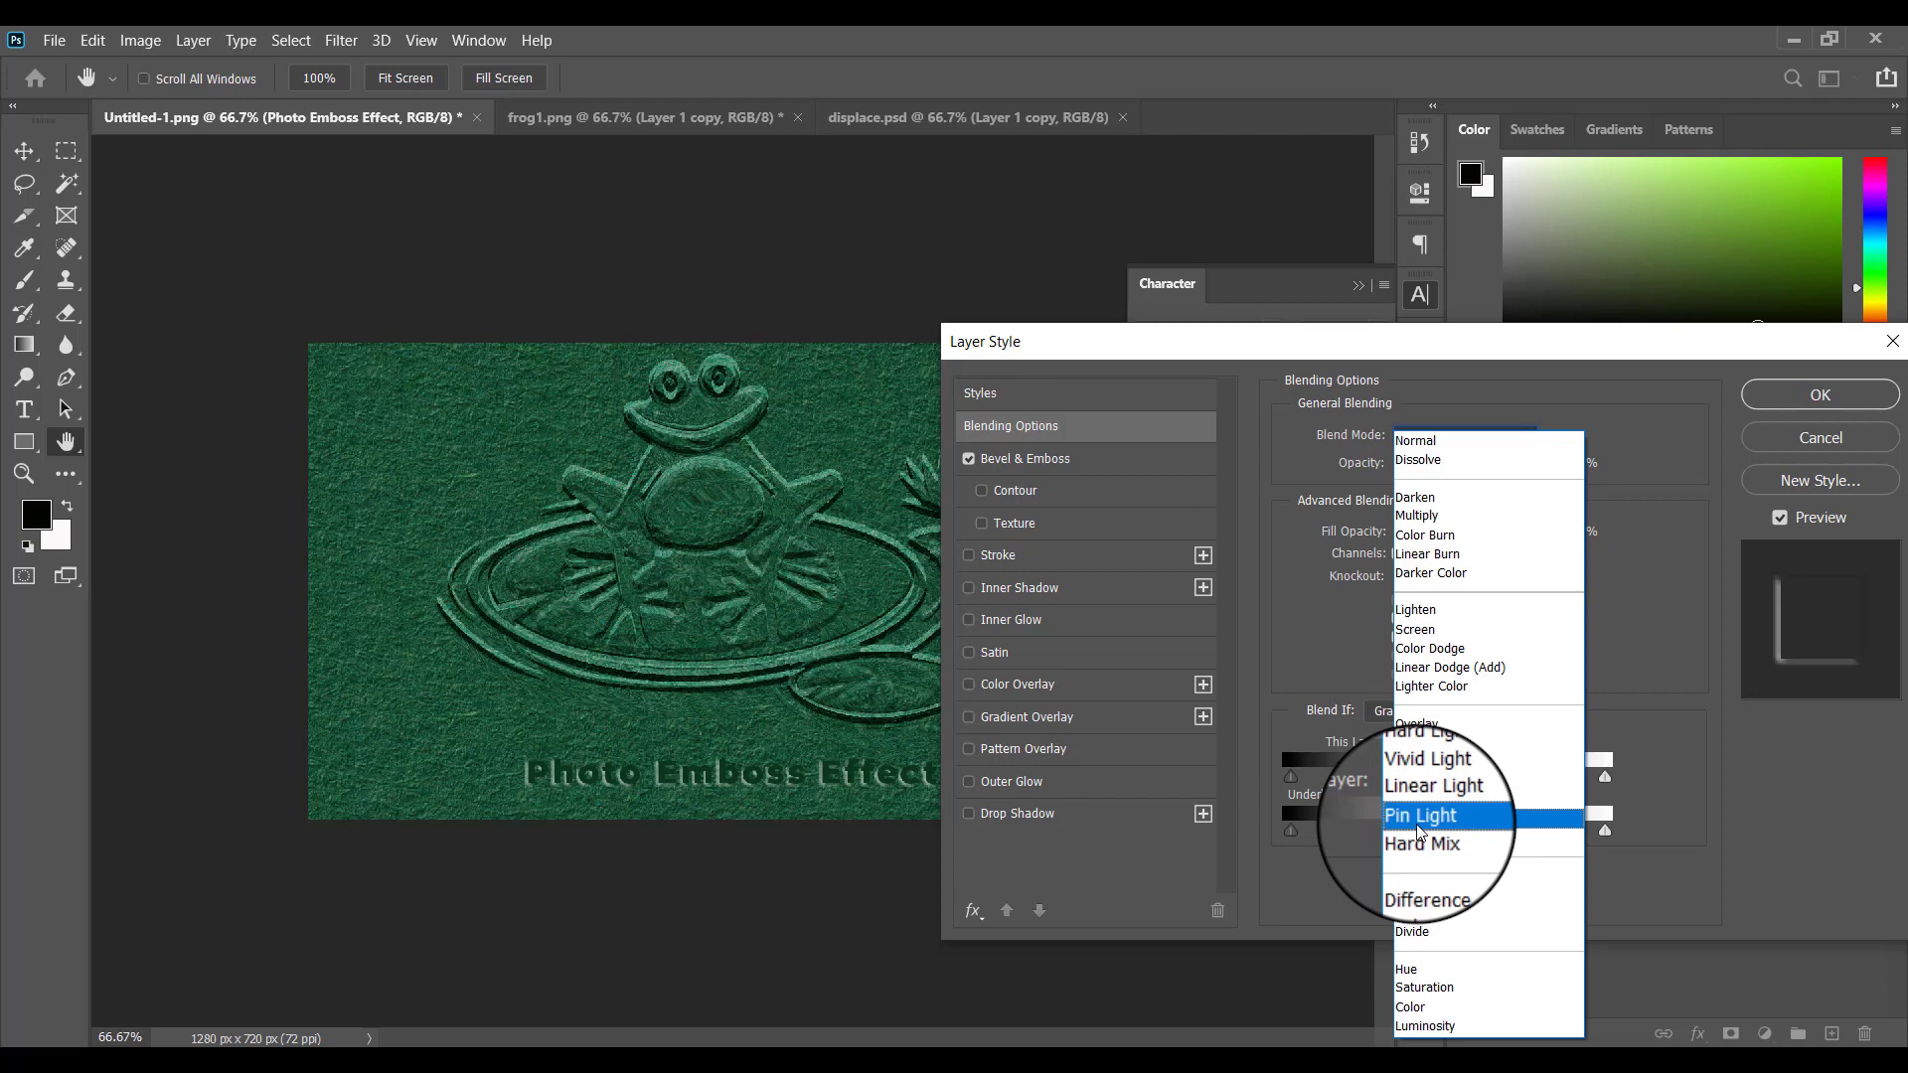
{"action": "left_click", "coordinate": [1419, 830]}
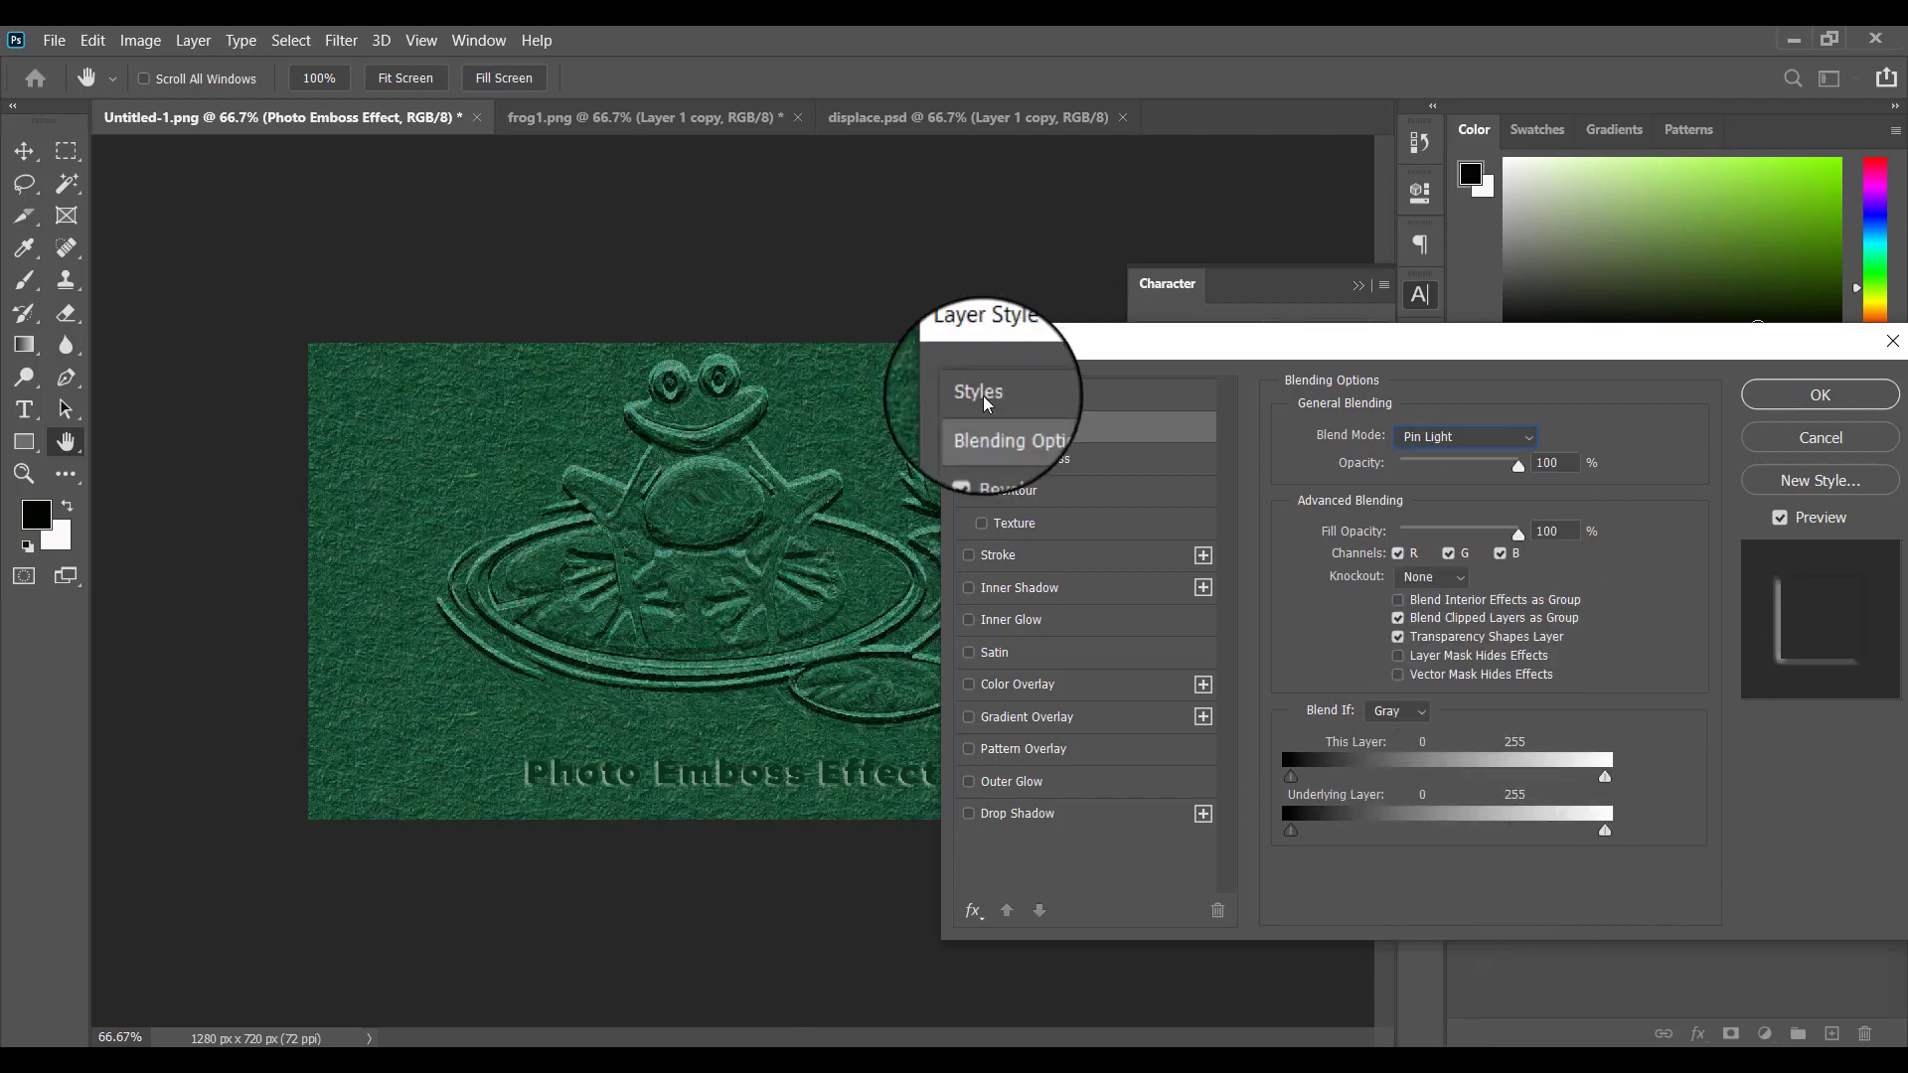
Give the bevel a green shadow colour, 126% depth and Down direction.
{"action": "left_click", "coordinate": [1033, 462]}
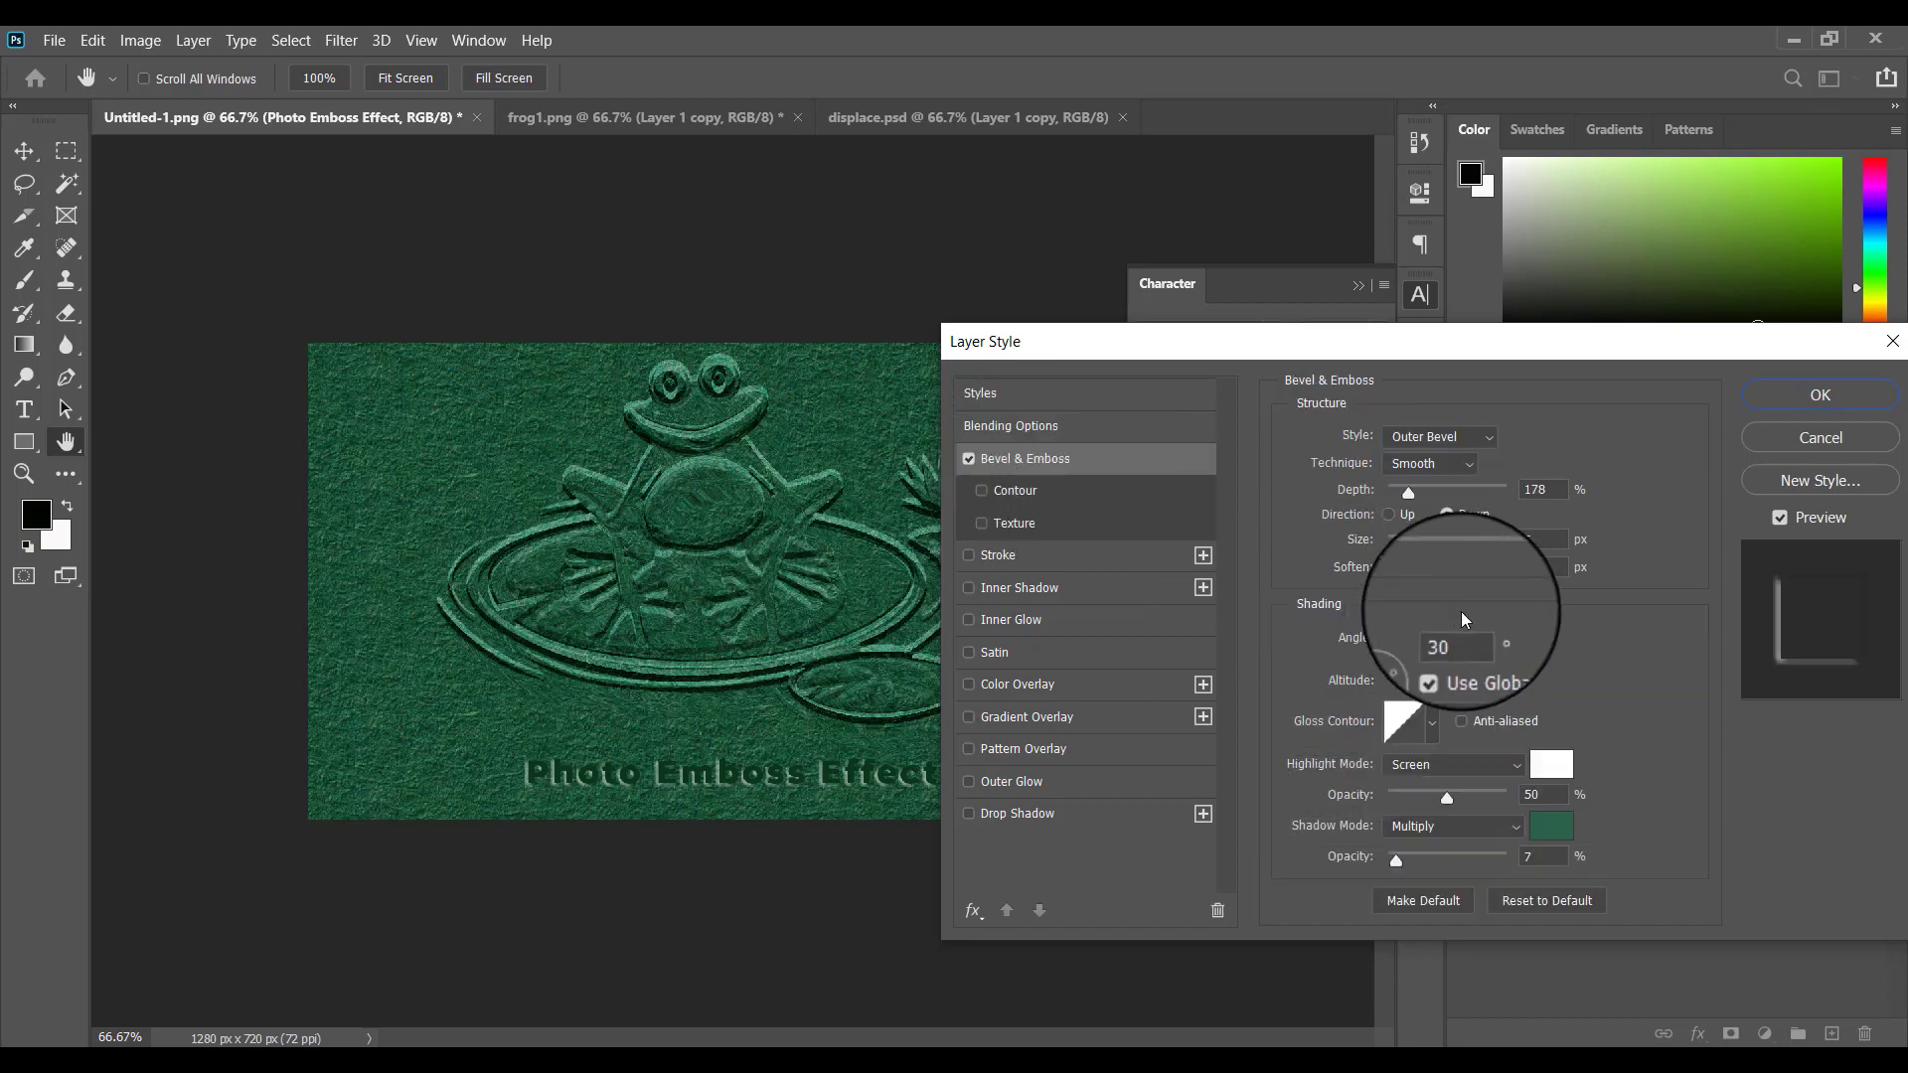
{"action": "left_click", "coordinate": [1552, 828]}
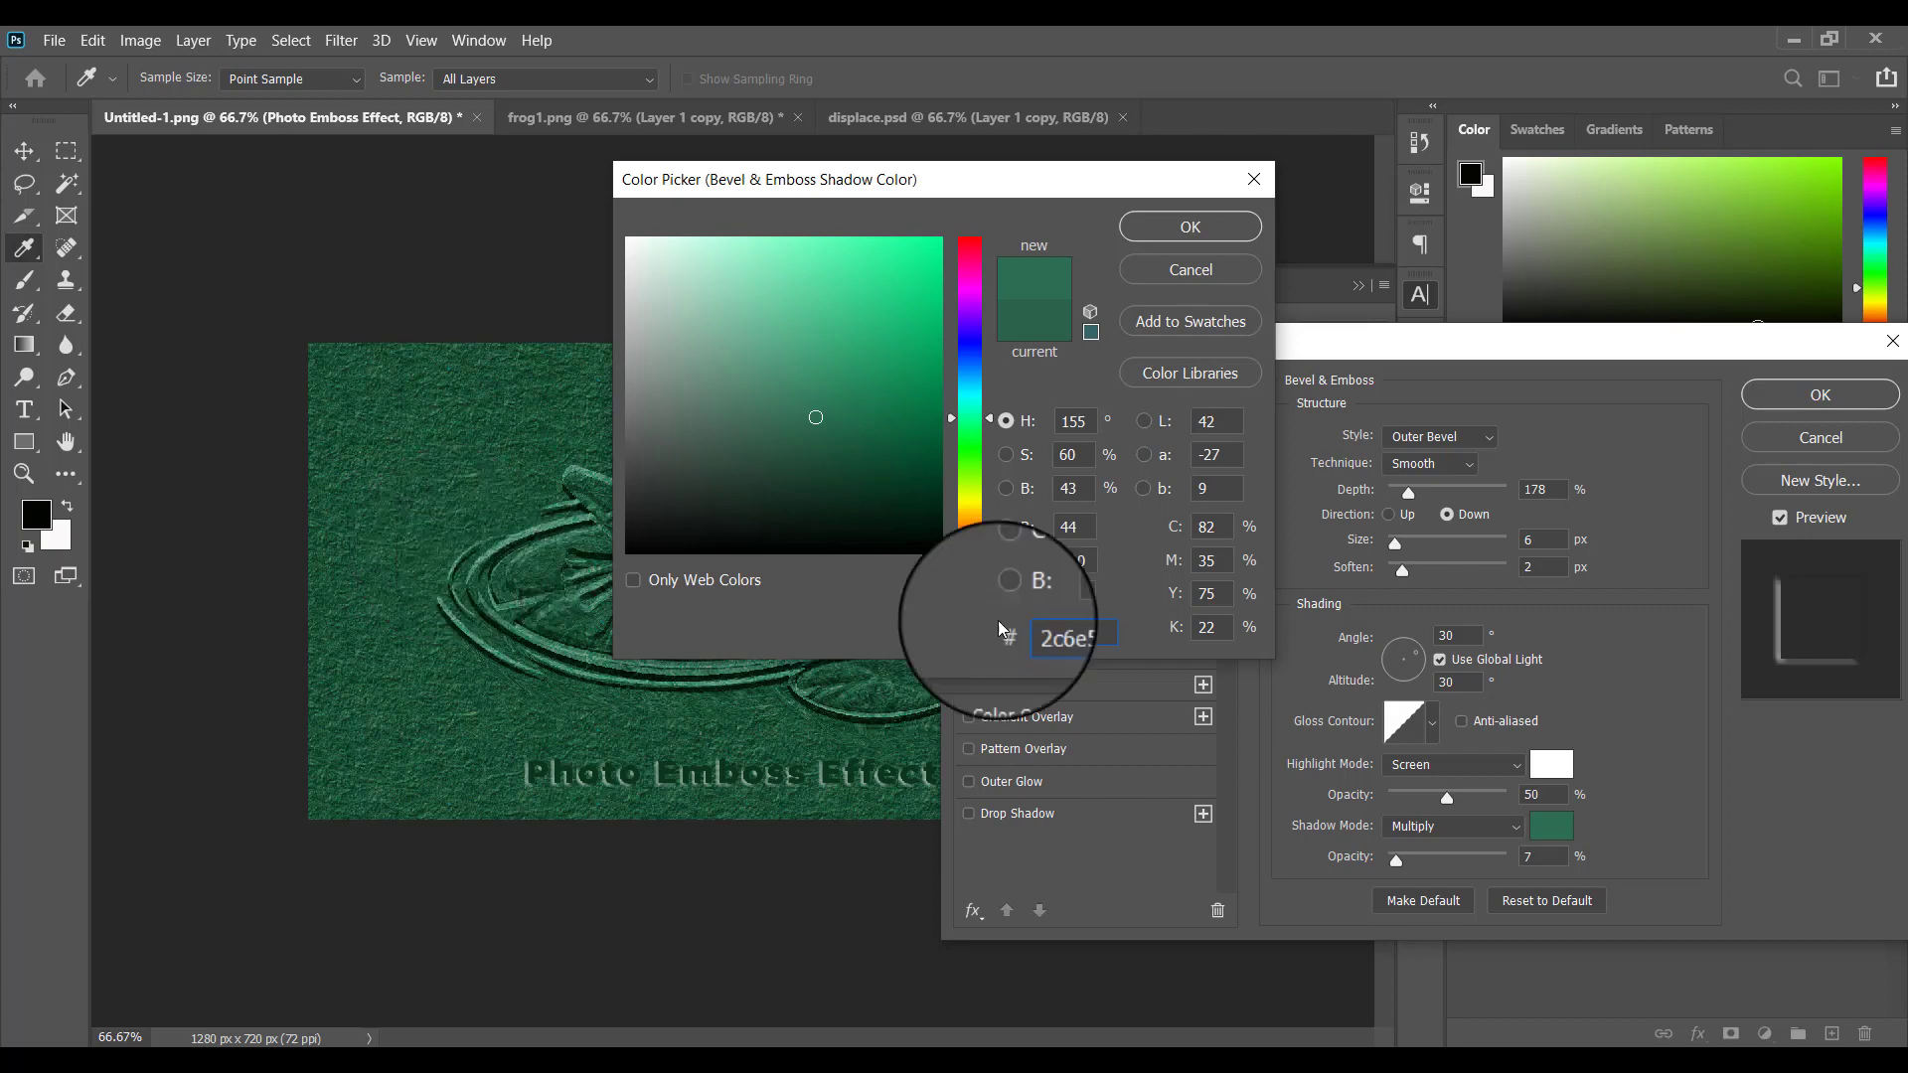
{"action": "left_click", "coordinate": [1167, 228]}
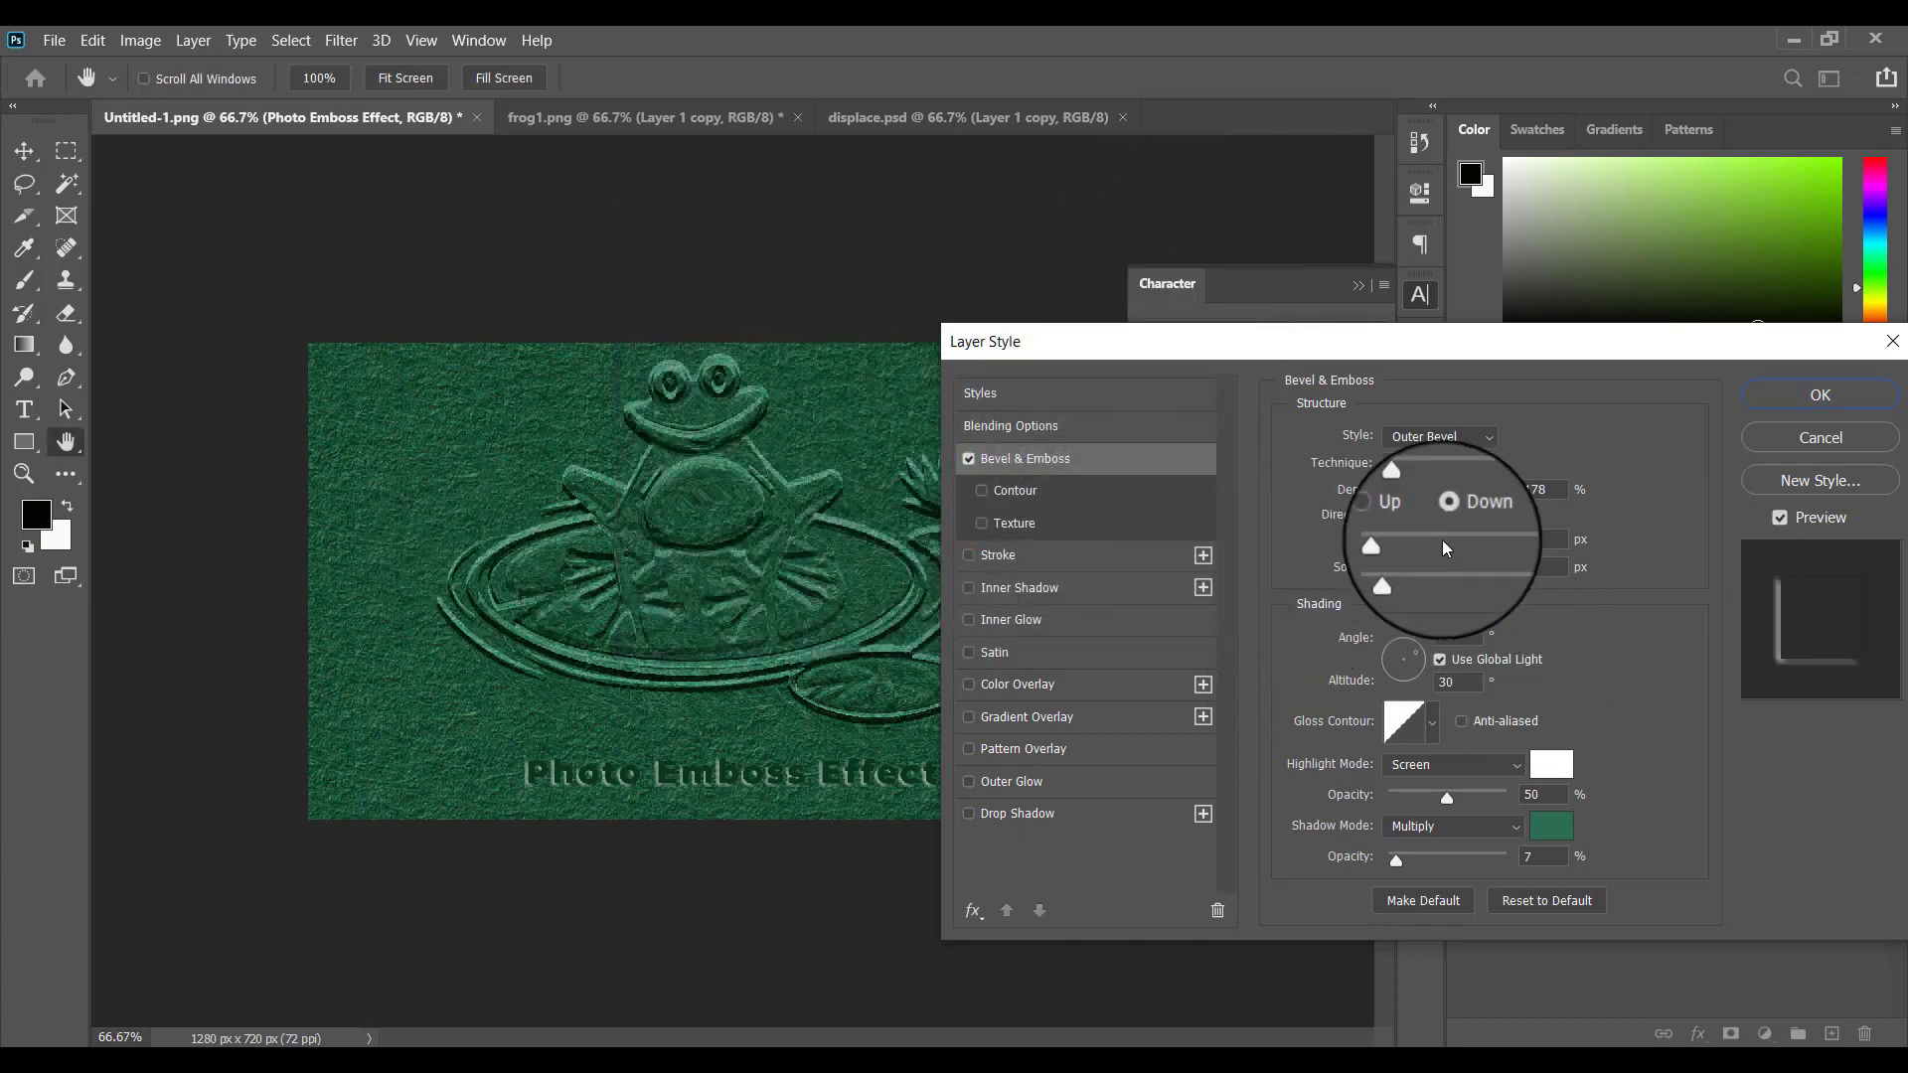
{"action": "left_click_drag", "start_coordinate": [1454, 344], "coordinate": [1528, 397]}
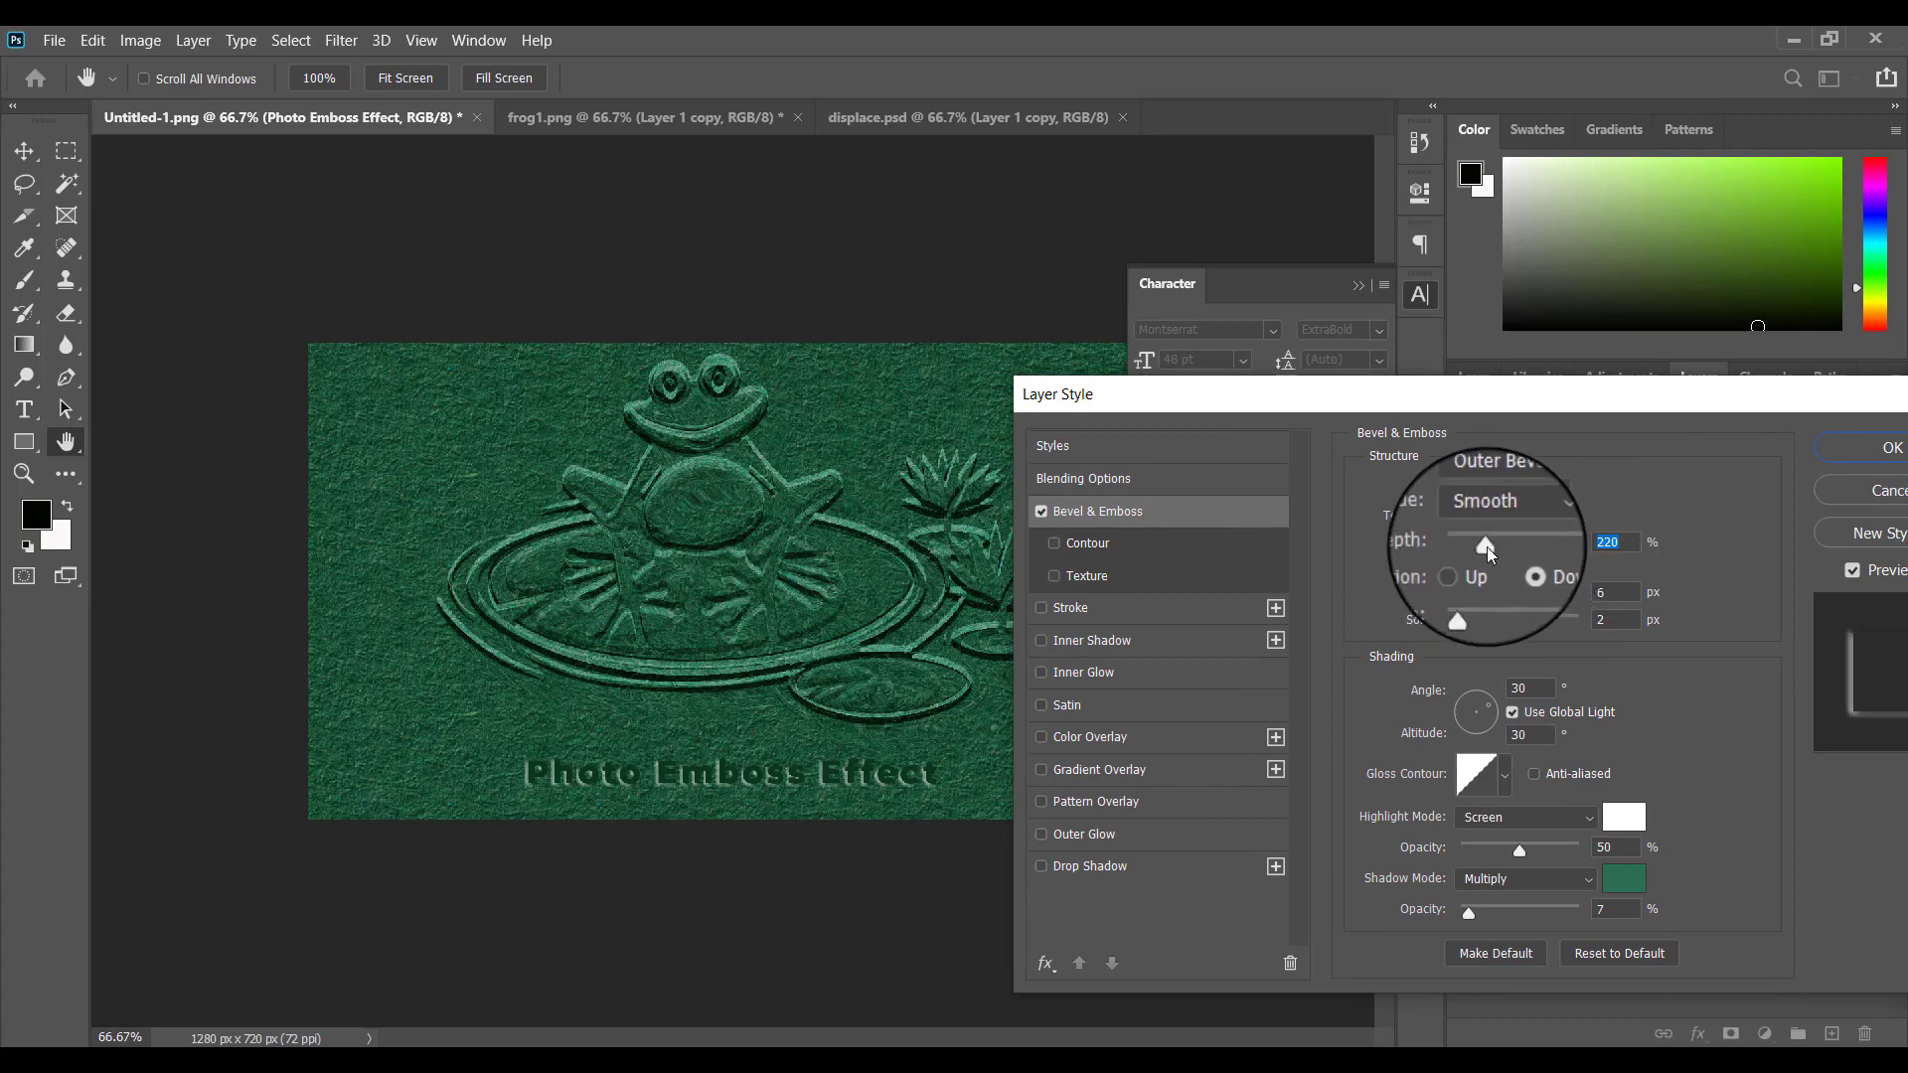
{"action": "left_click_drag", "start_coordinate": [1487, 547], "coordinate": [1476, 545]}
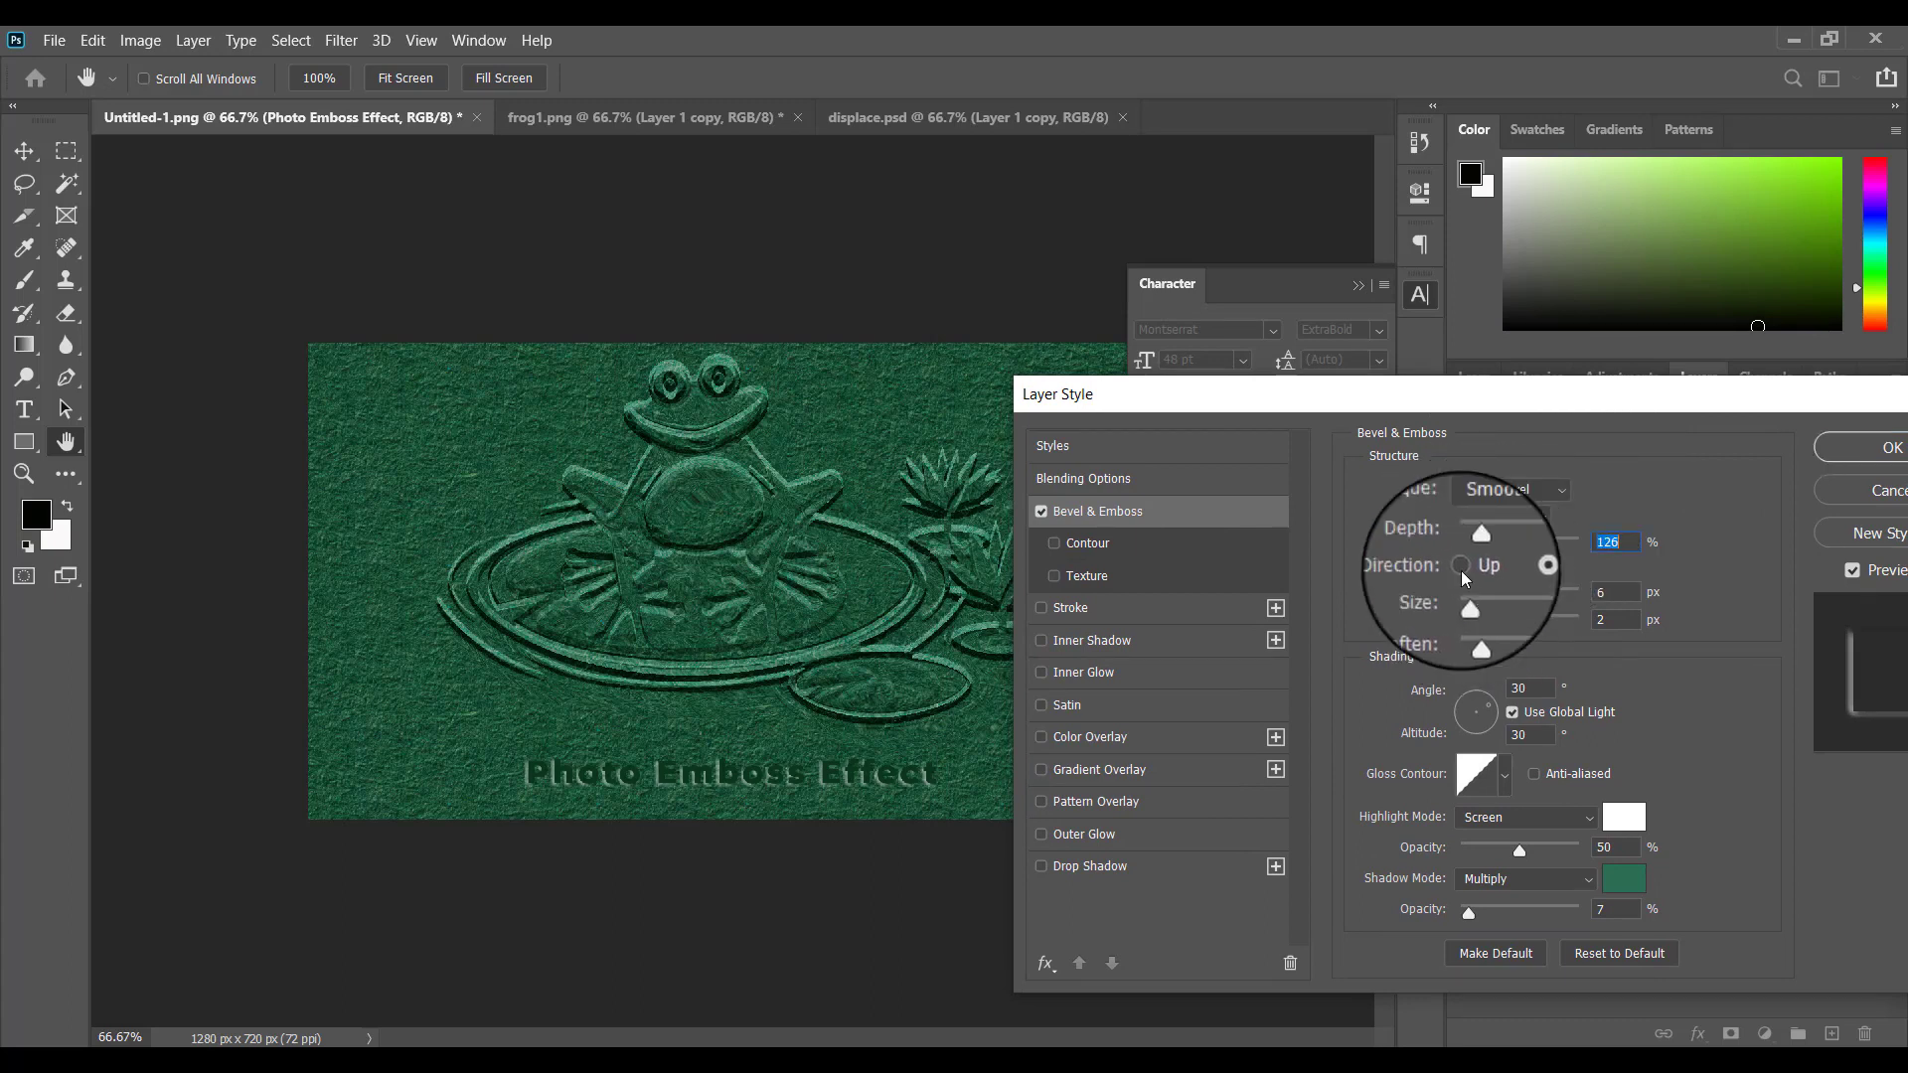
{"action": "left_click", "coordinate": [1459, 567]}
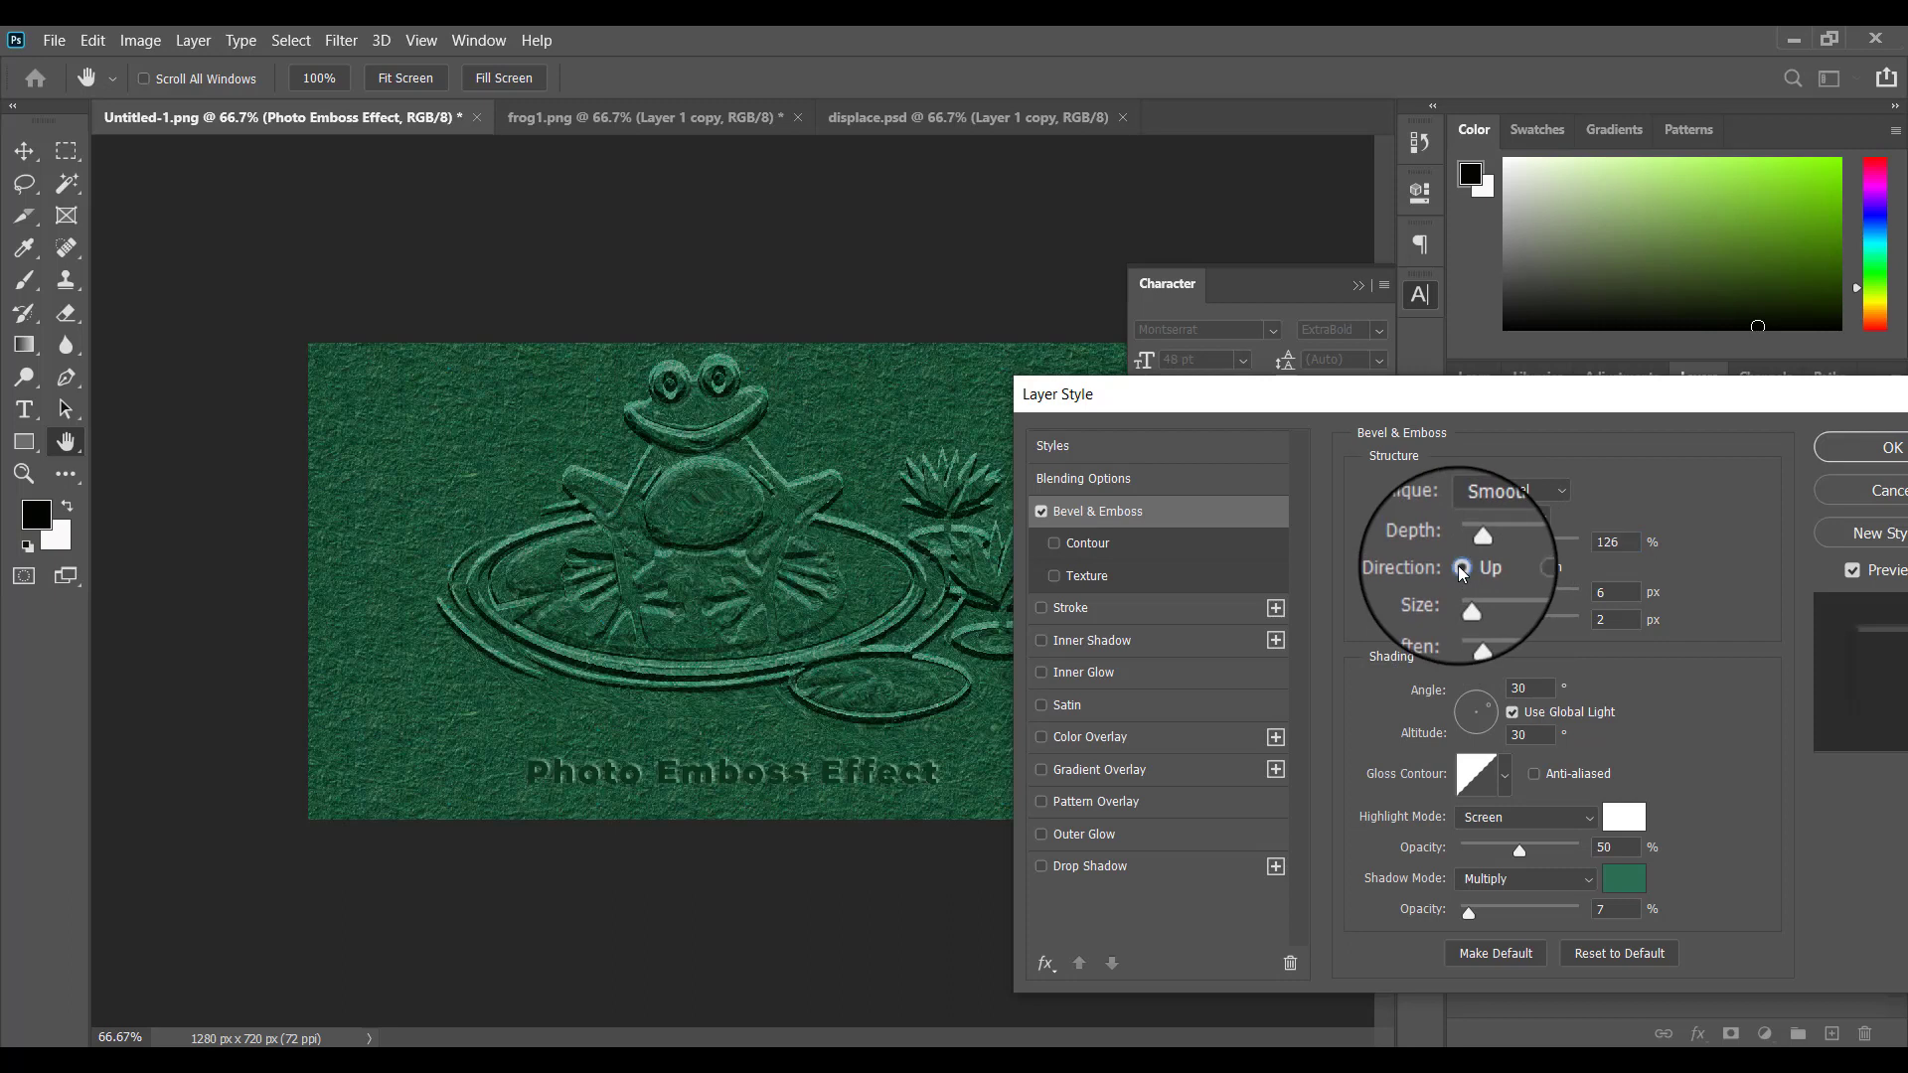
{"action": "left_click", "coordinate": [1519, 567]}
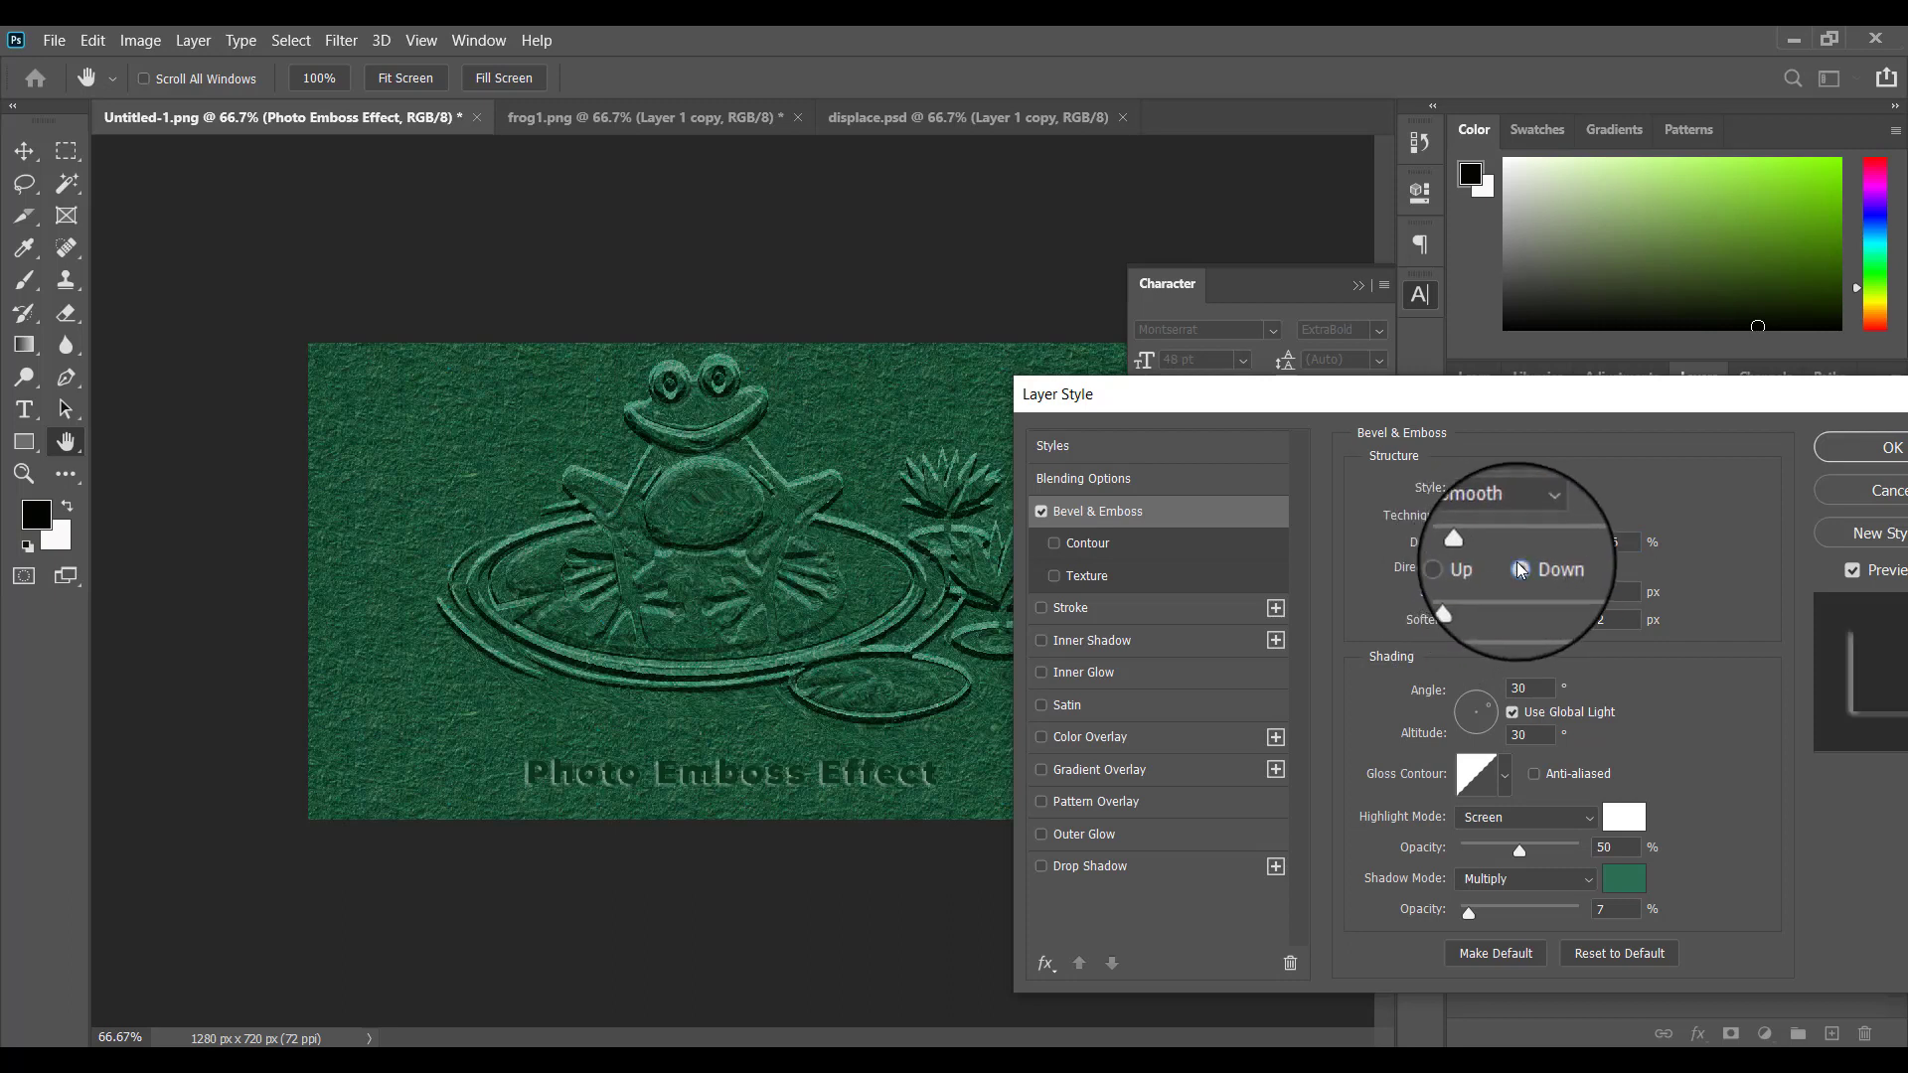
Set the bevel size to 7 px and soften to 3 px.
{"action": "left_click", "coordinate": [1469, 599]}
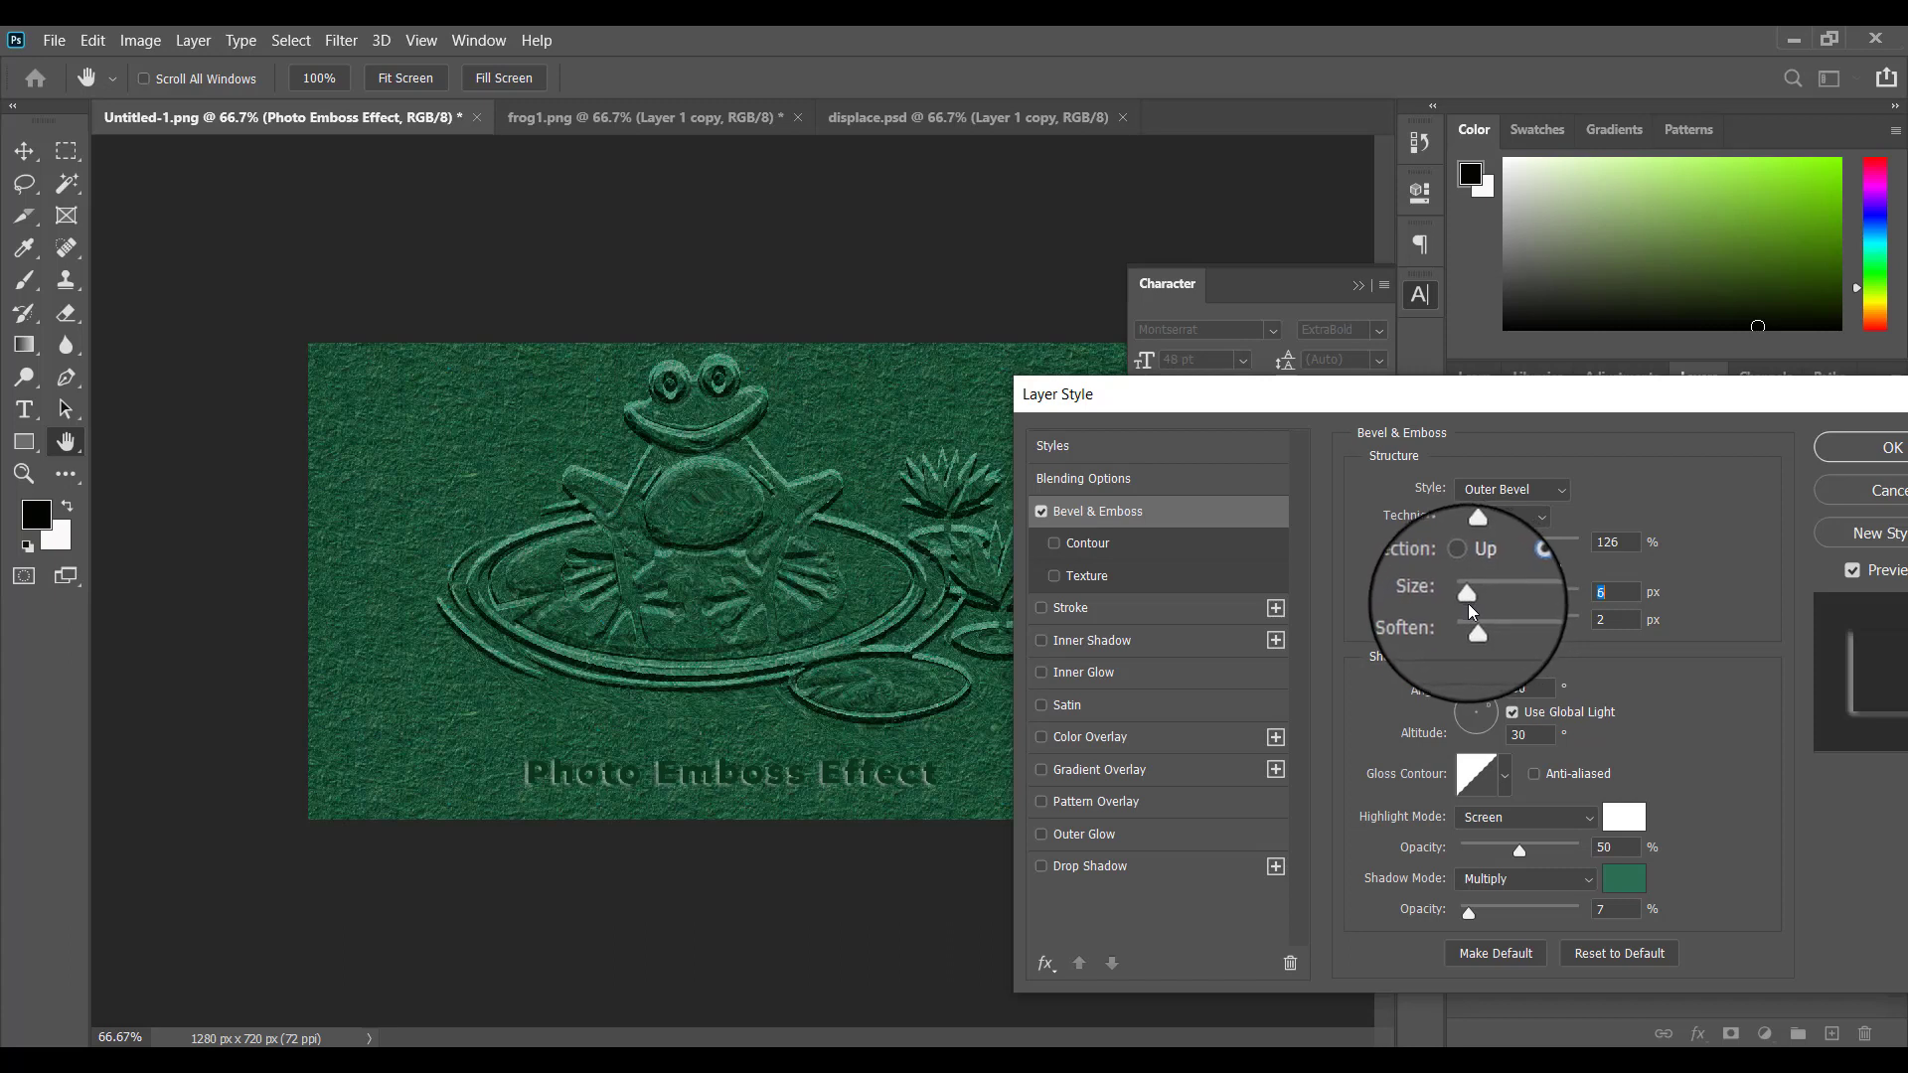
{"action": "left_click_drag", "start_coordinate": [1468, 604], "coordinate": [1467, 605]}
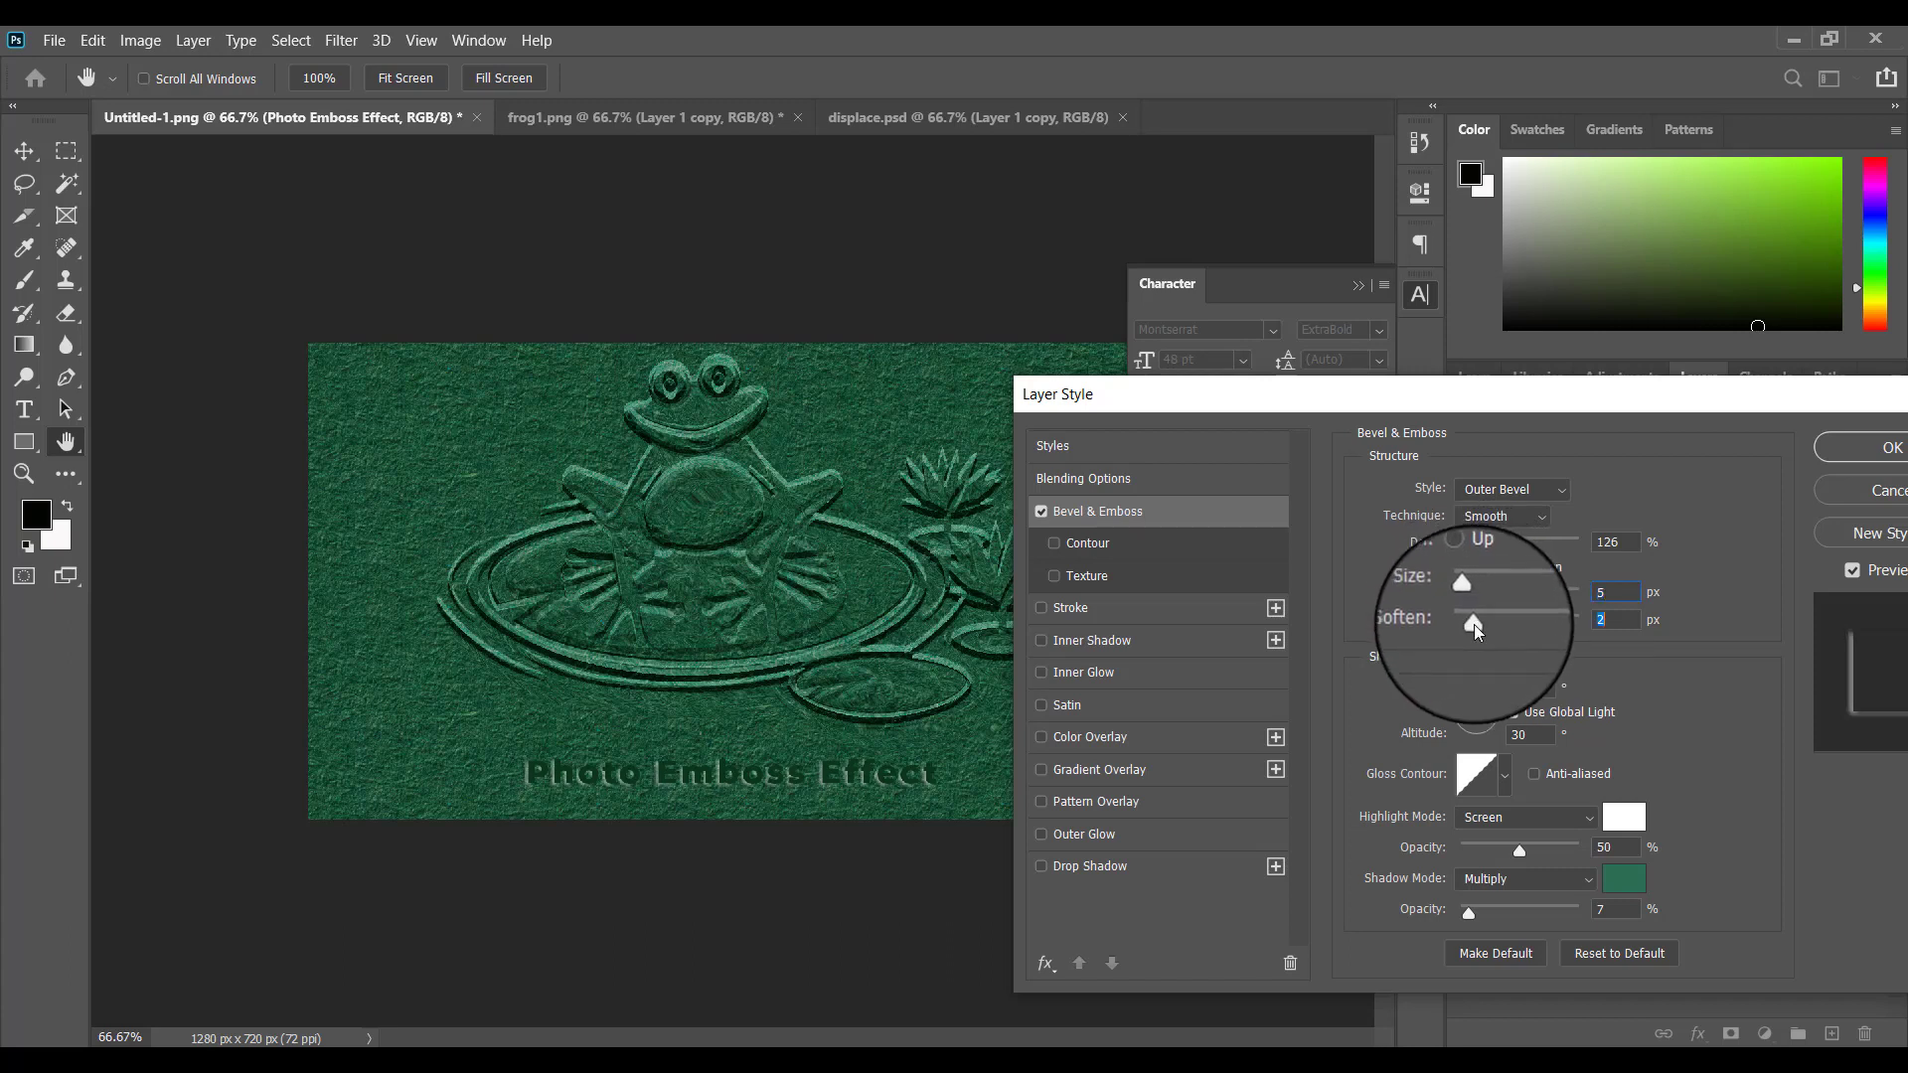
{"action": "left_click_drag", "start_coordinate": [1475, 624], "coordinate": [1469, 599]}
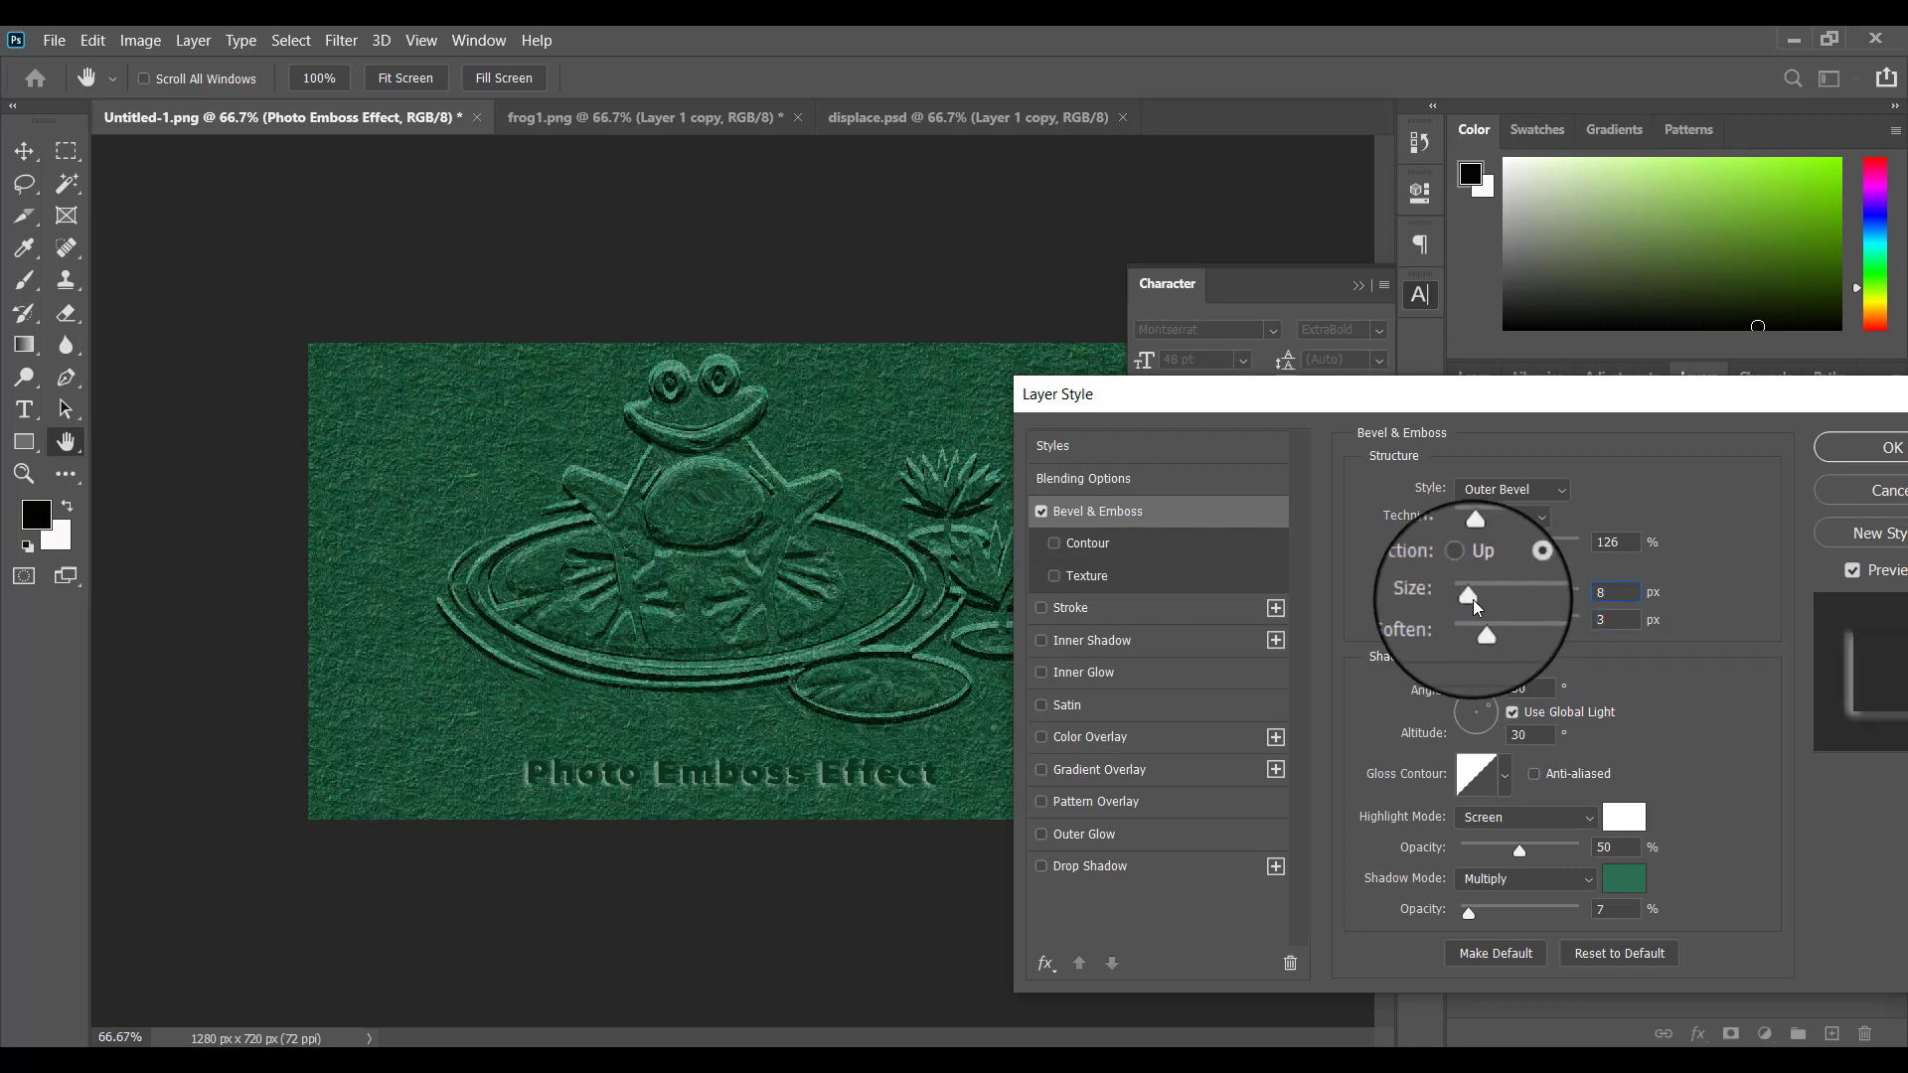
{"action": "left_click", "coordinate": [1630, 620]}
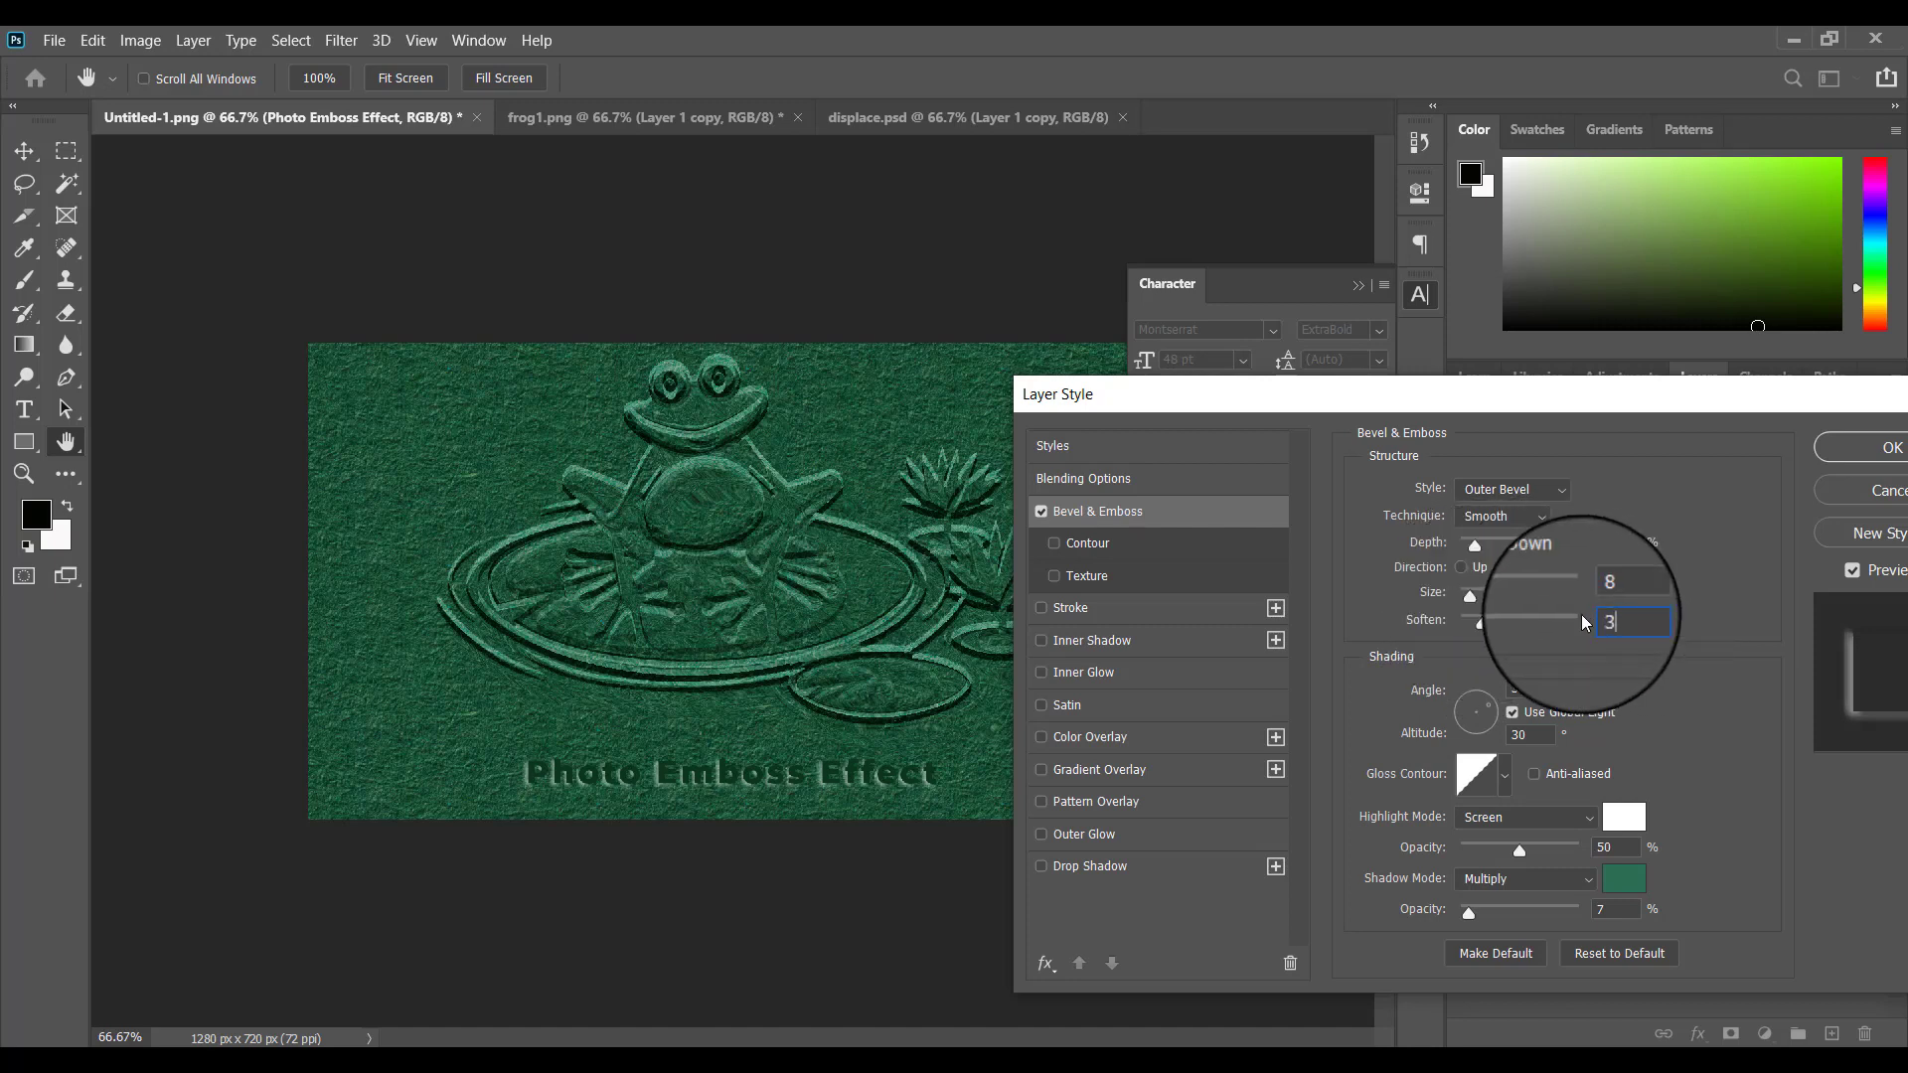
{"action": "left_click", "coordinate": [1612, 588]}
{"action": "type", "text": "7"}
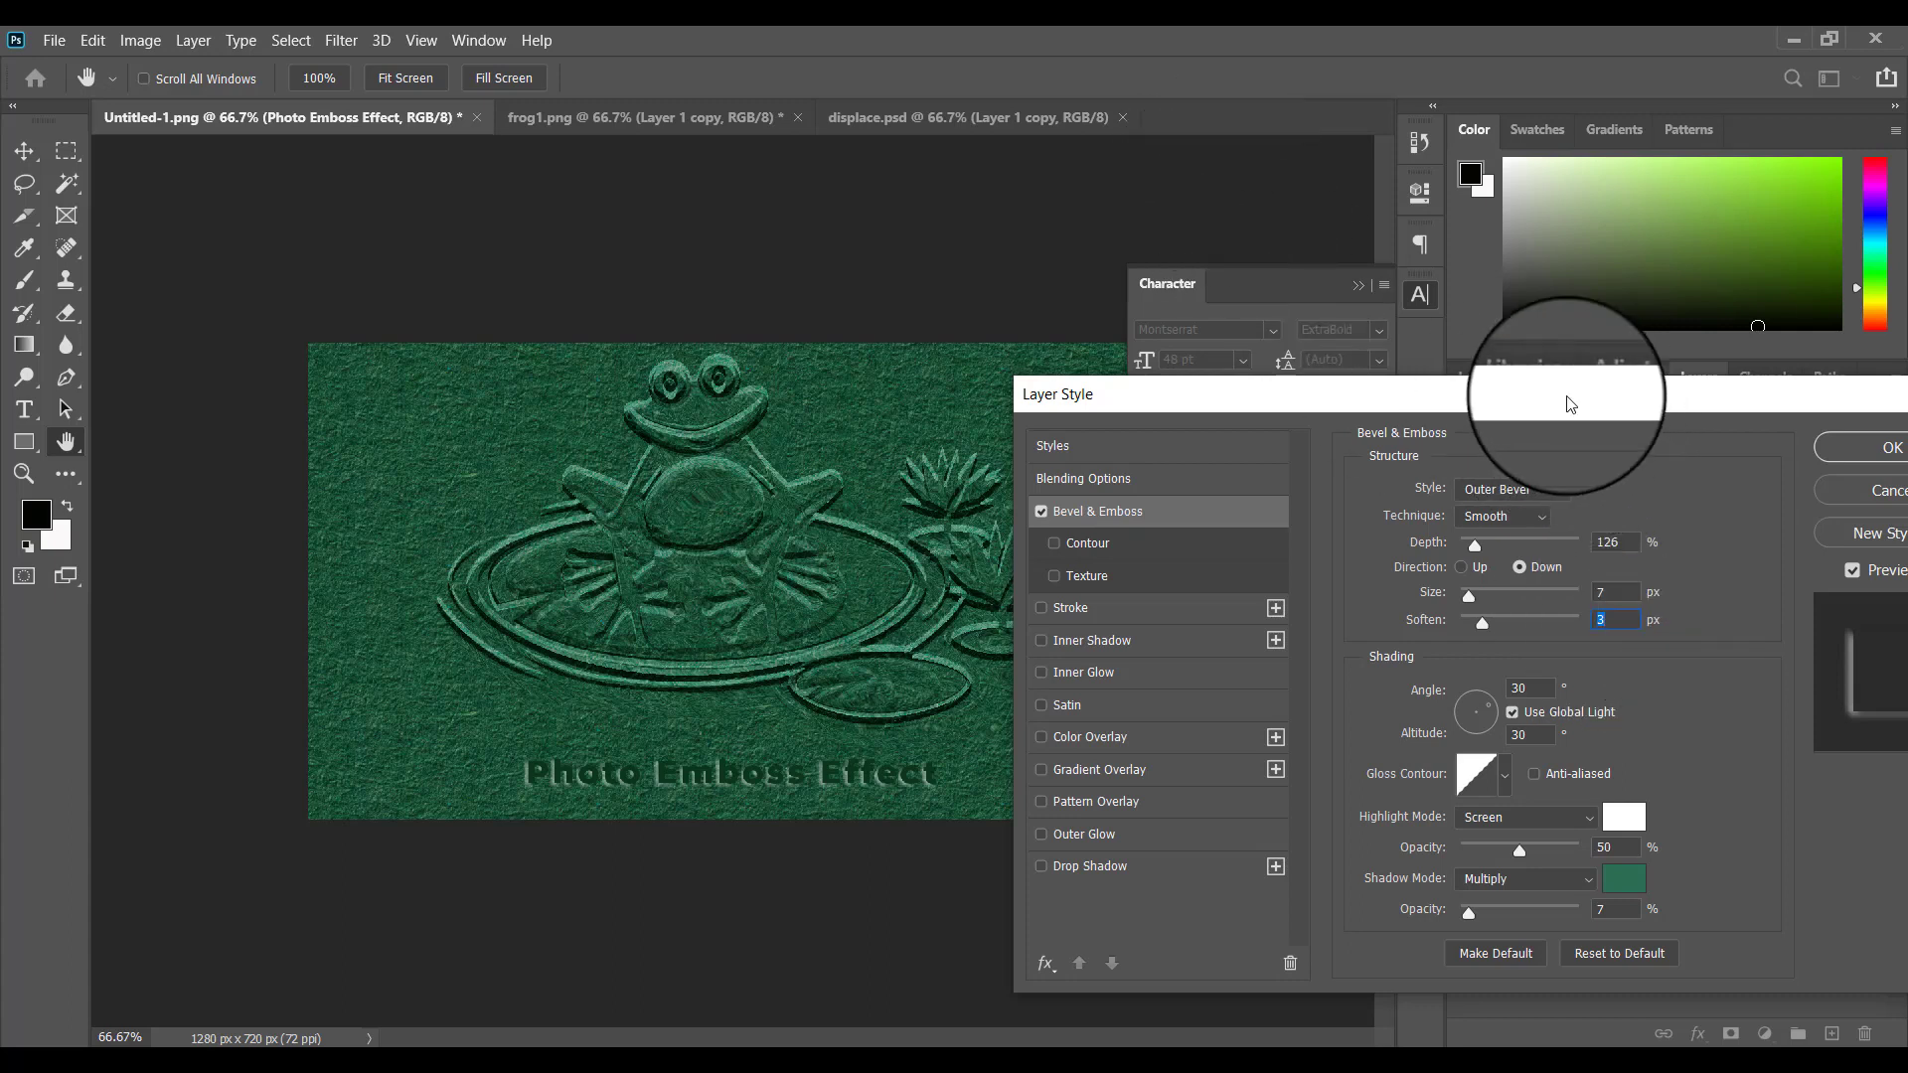
{"action": "mouse_move", "coordinate": [1570, 403]}
{"action": "left_mouse_down"}
{"action": "mouse_move", "coordinate": [1487, 392]}
{"action": "mouse_move", "coordinate": [1453, 344]}
{"action": "left_mouse_up"}
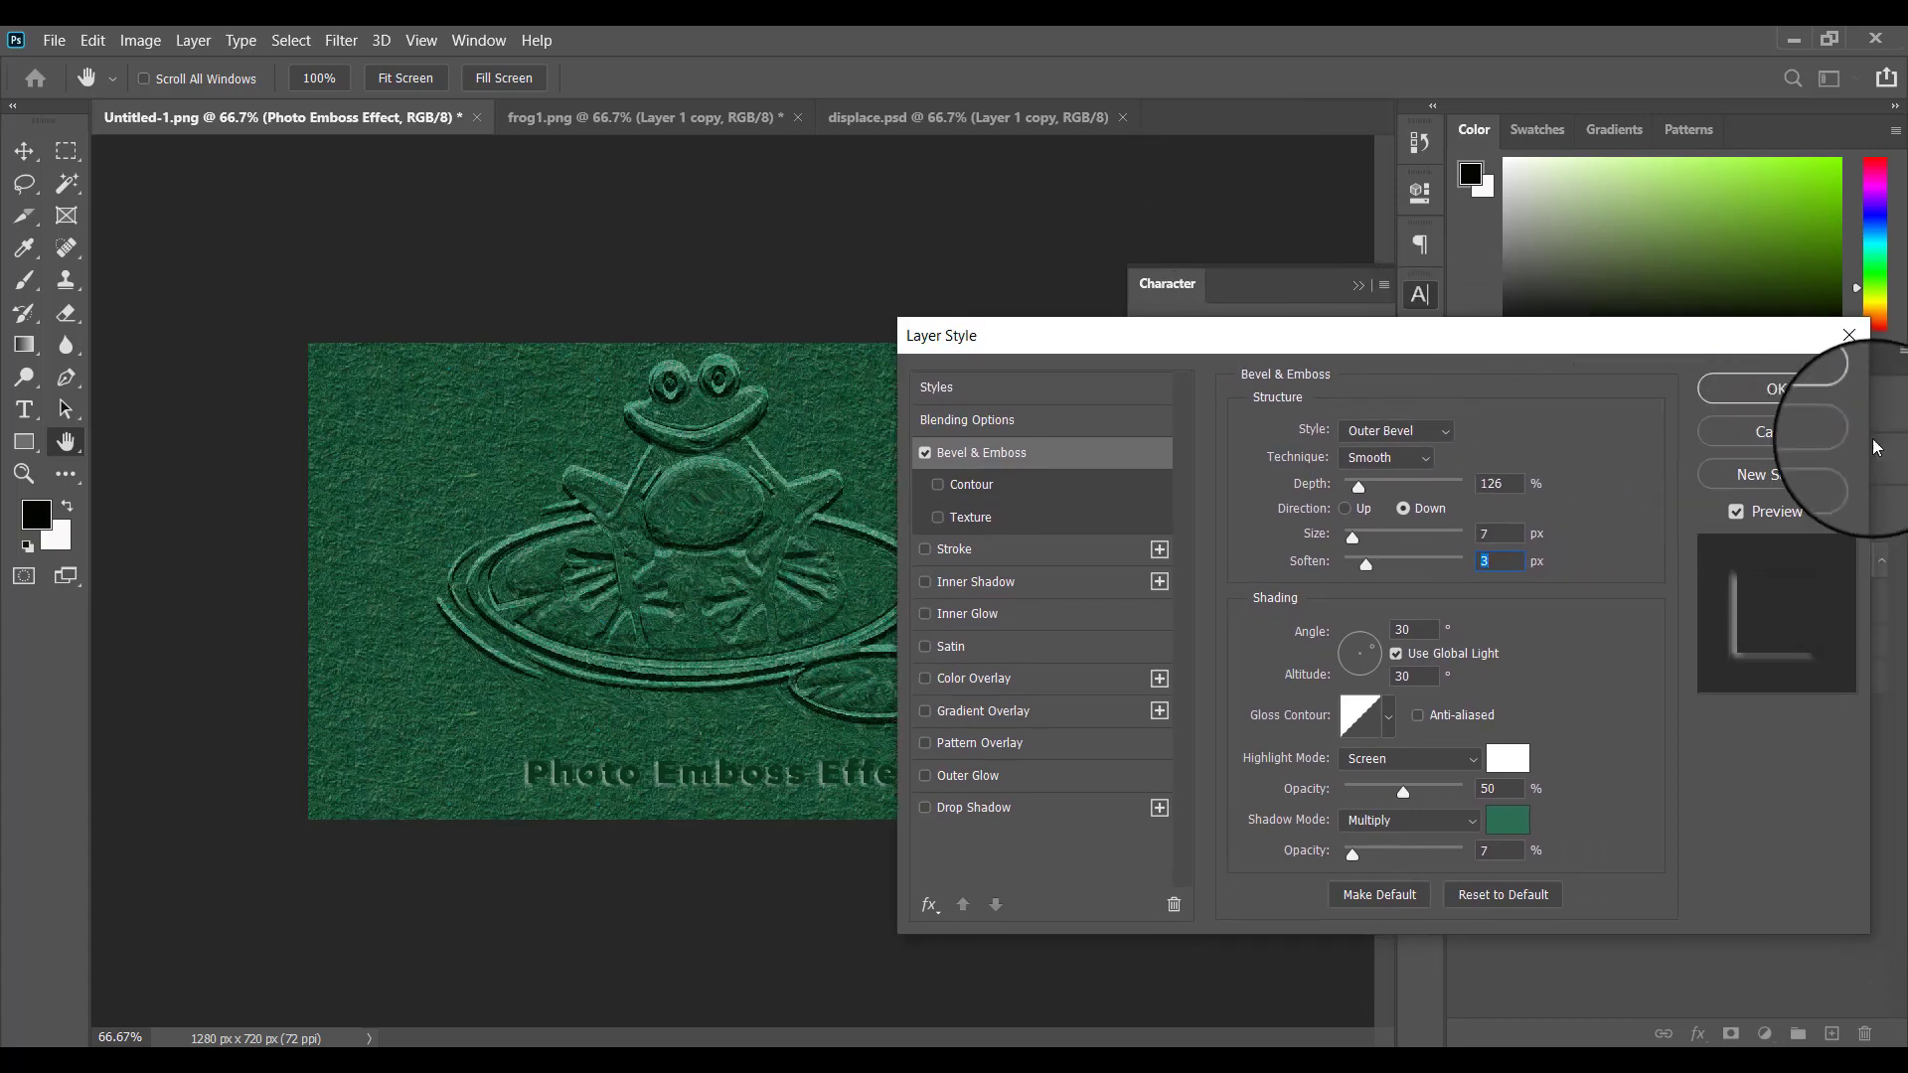
Apply the layer style, collapse the Character panel, and zoom in and out to inspect the embossed text.
{"action": "left_click", "coordinate": [1769, 389]}
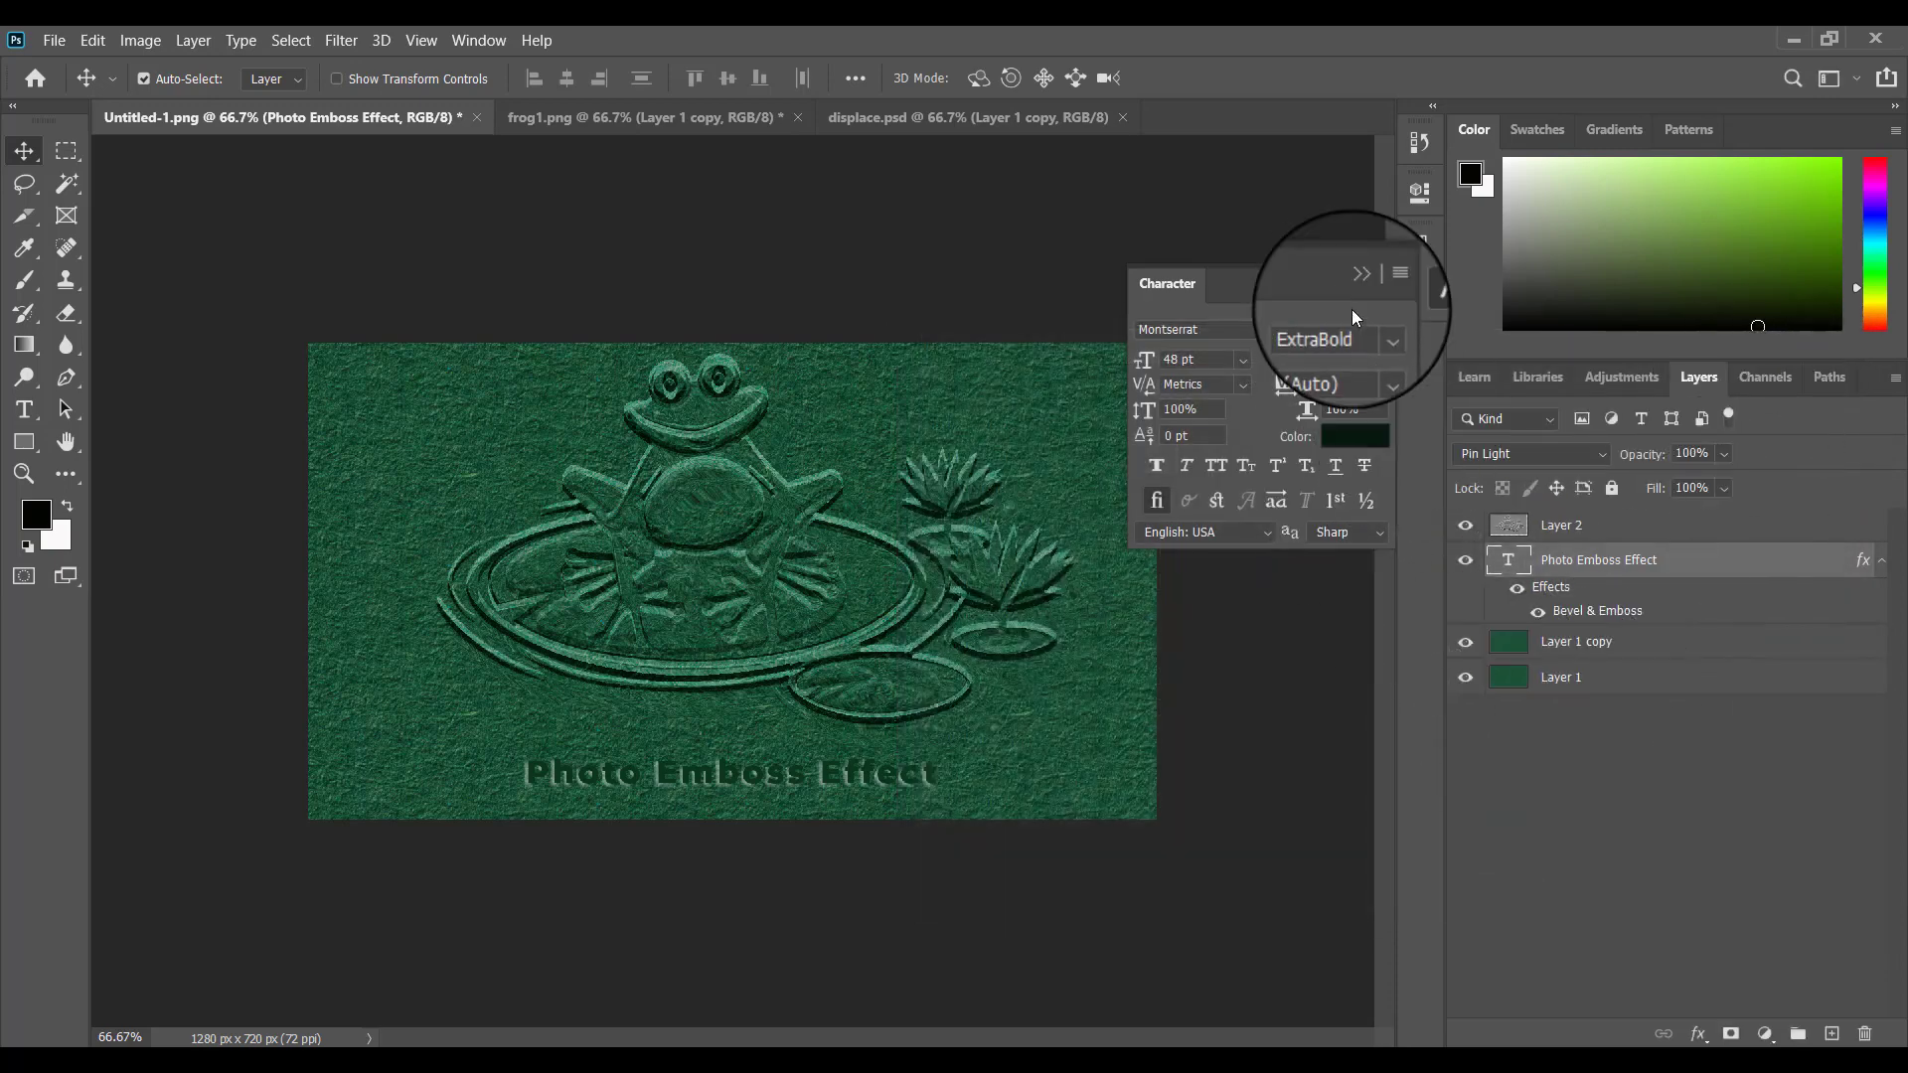
{"action": "left_click", "coordinate": [1358, 275]}
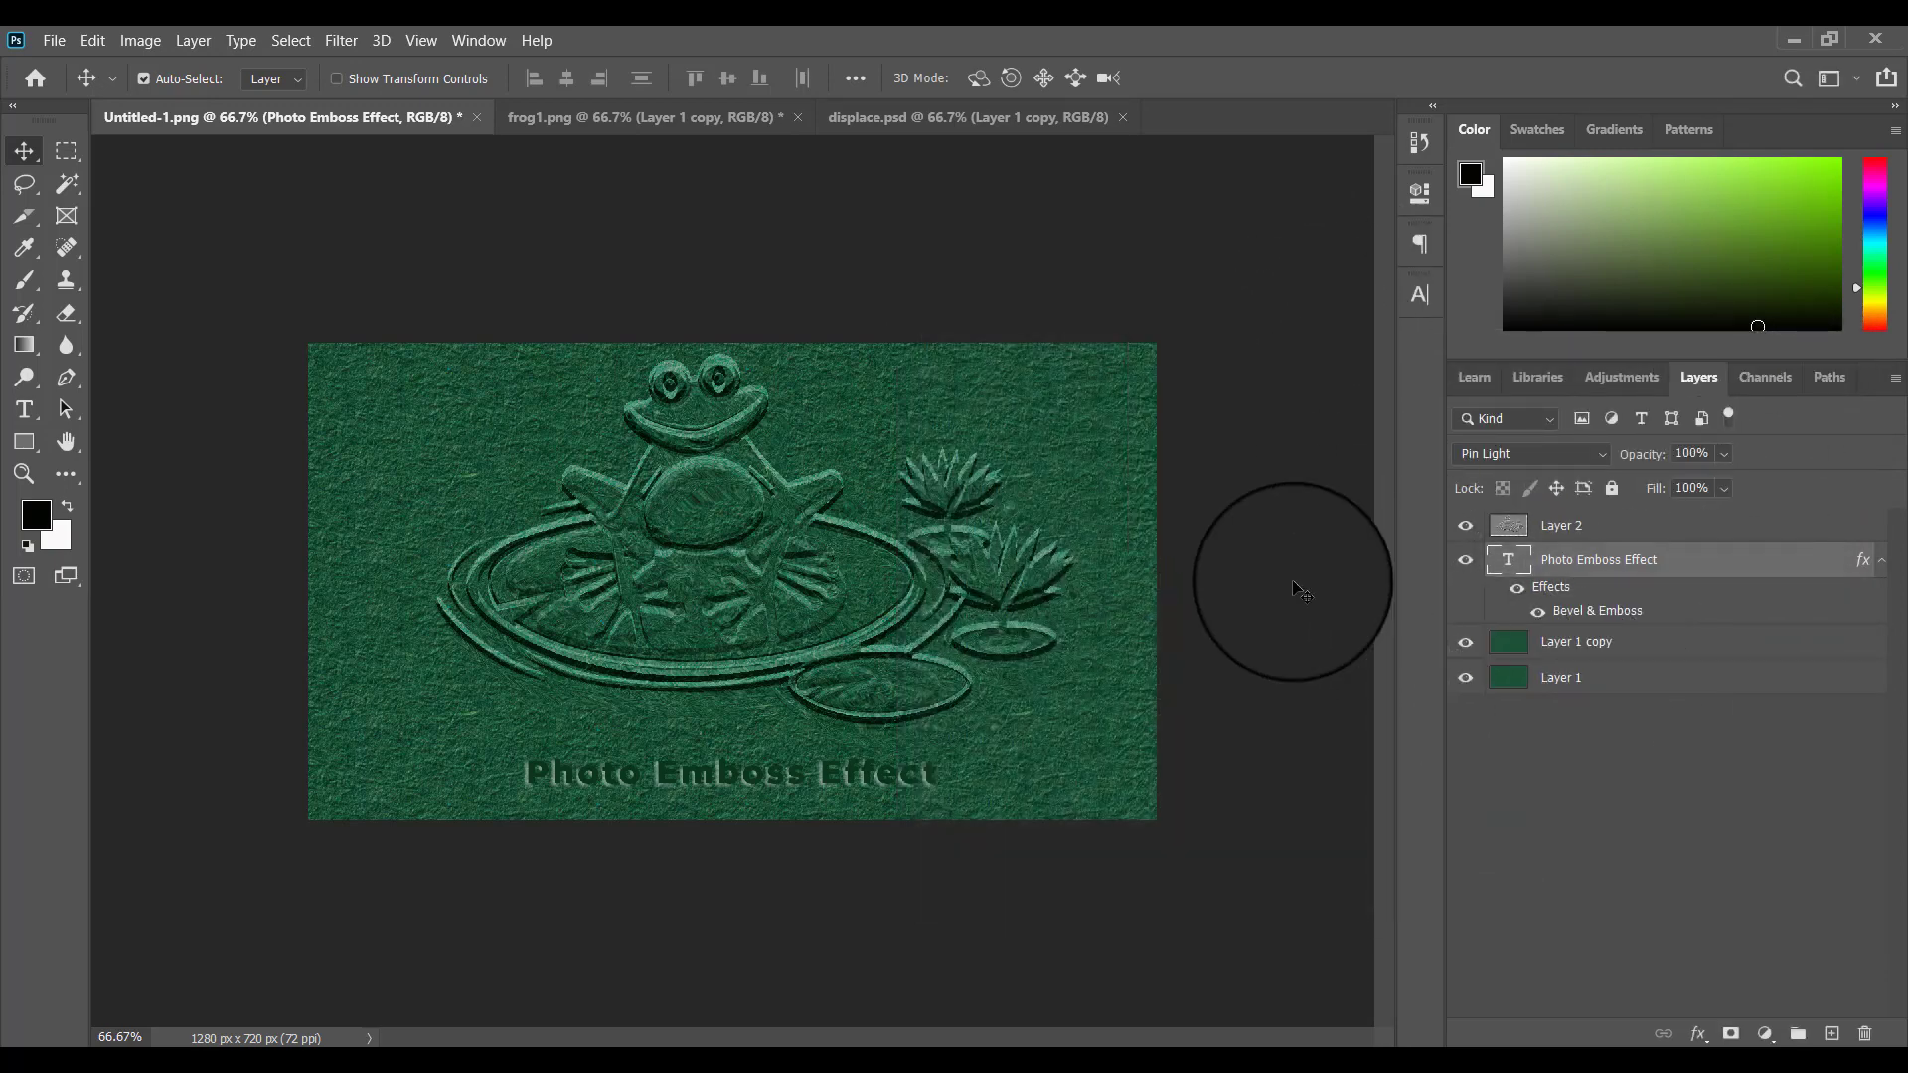
{"action": "key", "text": "ctrl+1"}
{"action": "key", "text": "ctrl+plus"}
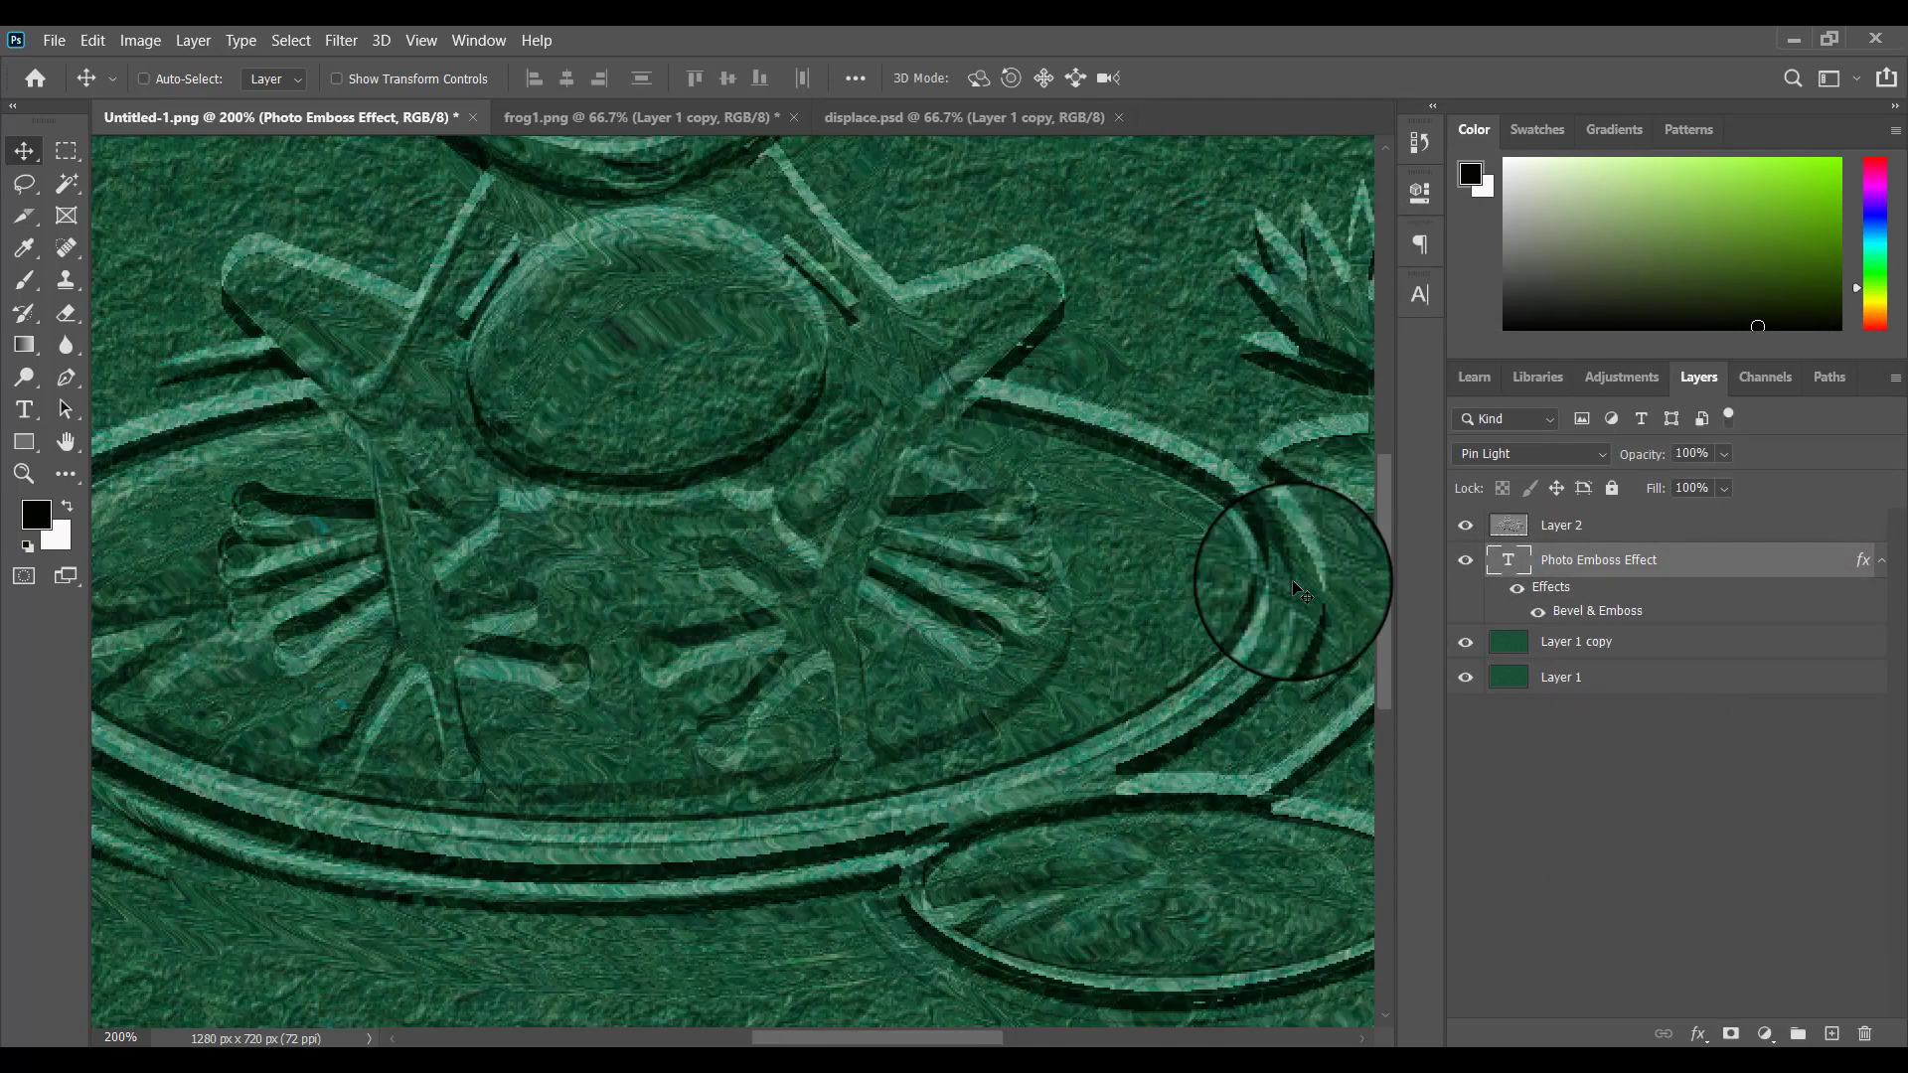
{"action": "key", "text": "ctrl+minus"}
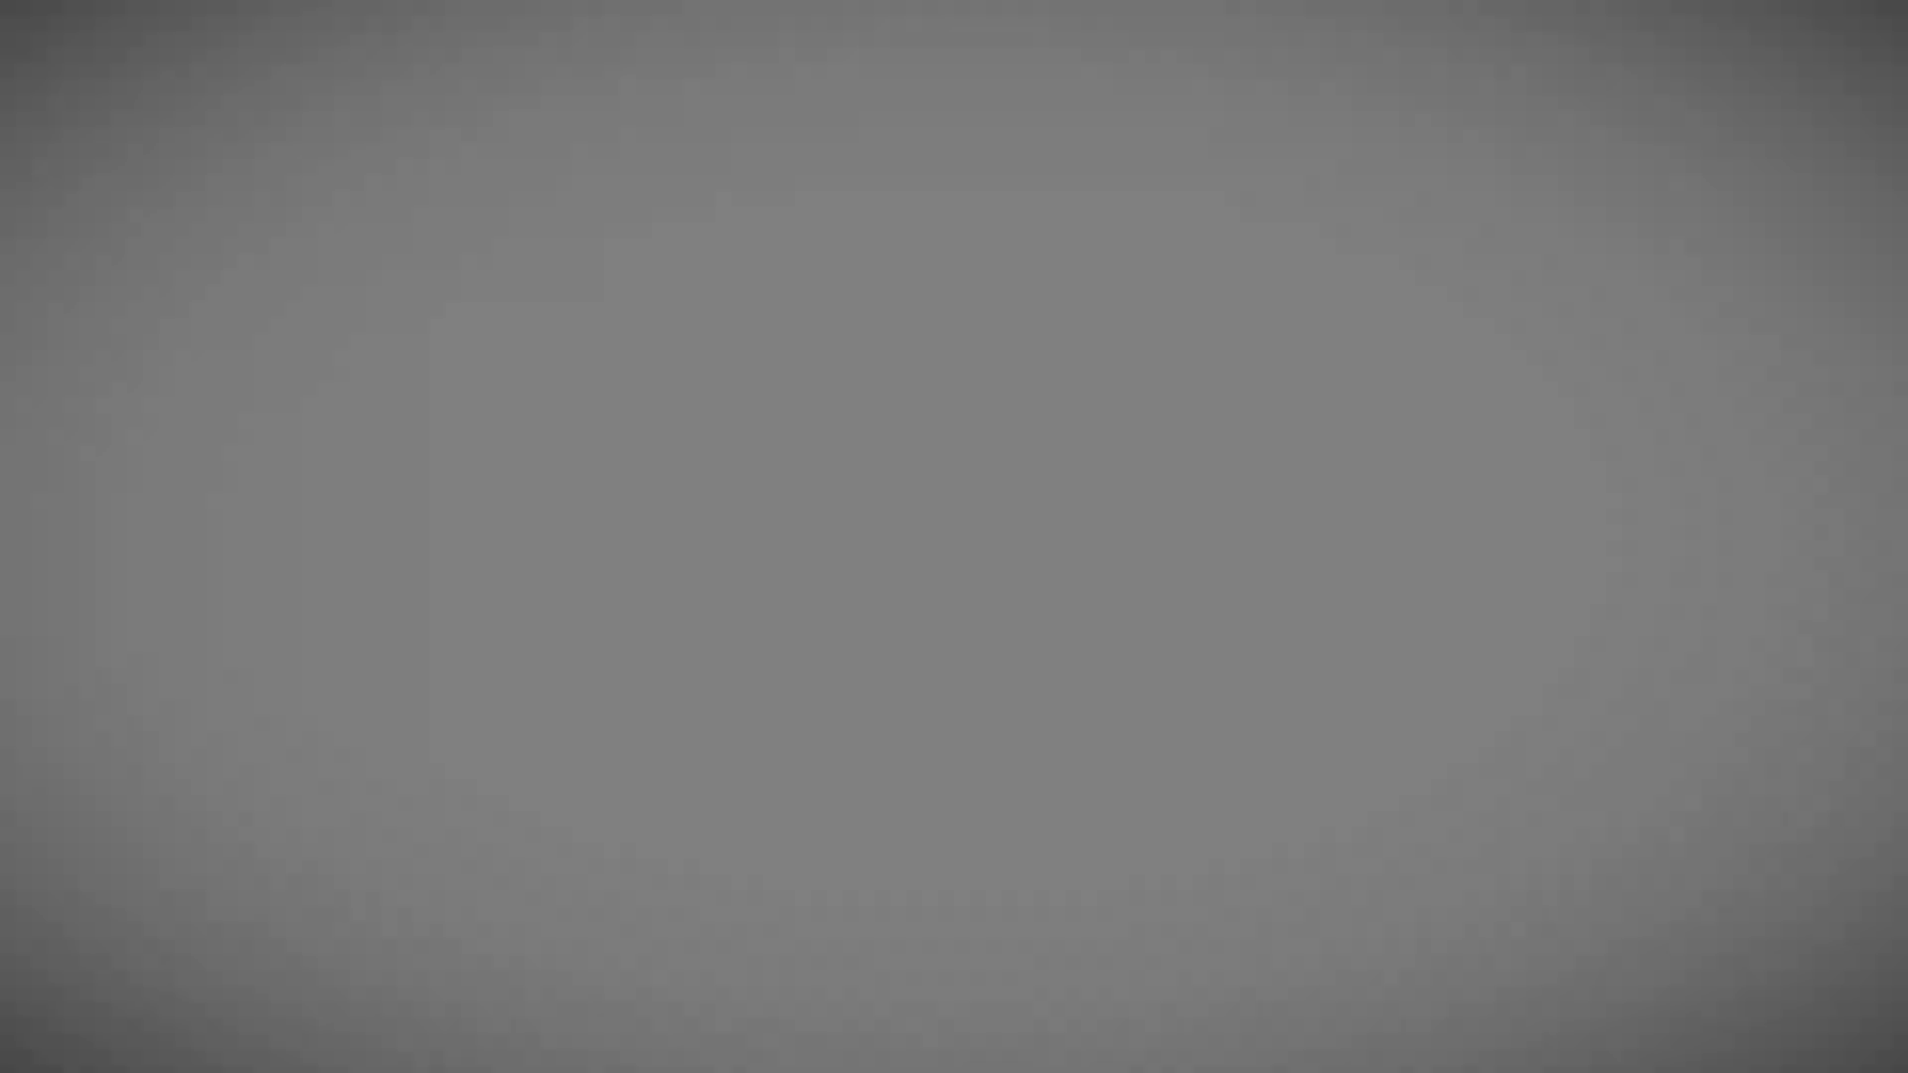